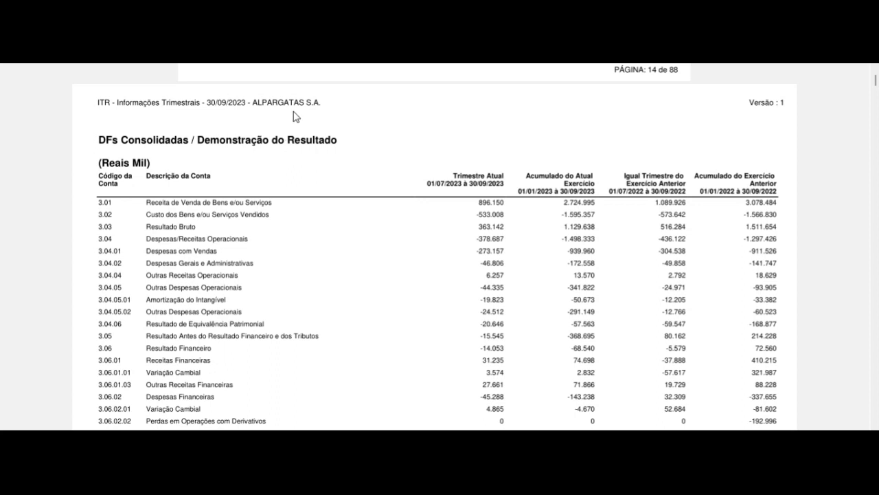
Step: Skim the consolidated income statement in the ALPARGATAS 30/09/2023 quarterly report and the company's presentation cover
scroll(314, 170, "down", 1)
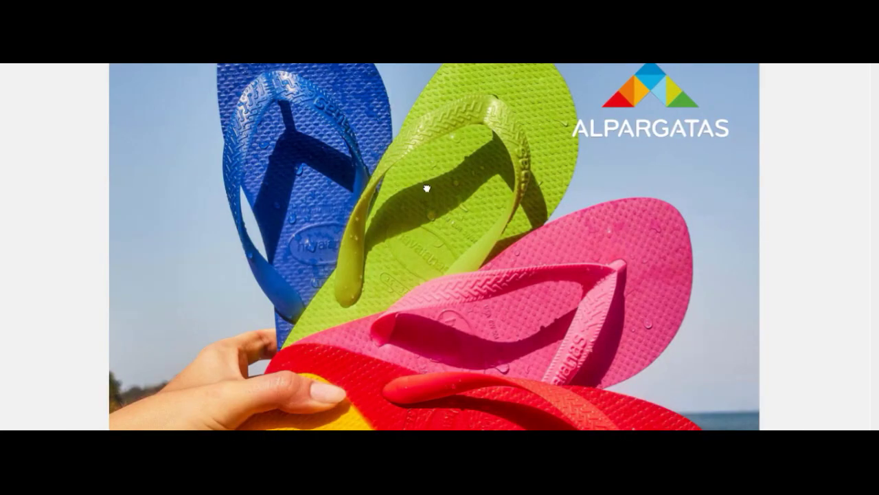
scroll(394, 181, "down", 1)
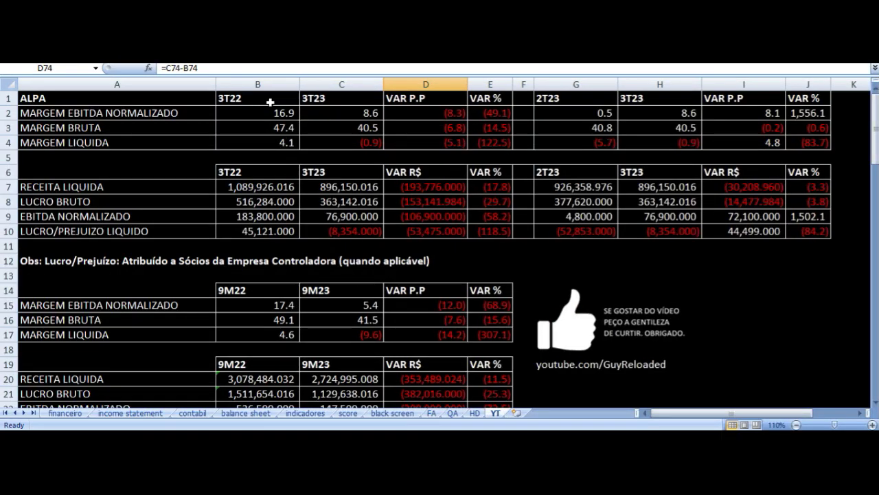
Step: Highlight the 3T22–3T23 block B1:D10, the 2T23–3T23 block G1:J10 and the 9M22–9M23 block B14:D20 on the YT sheet
left_click_drag(269, 101, 456, 227)
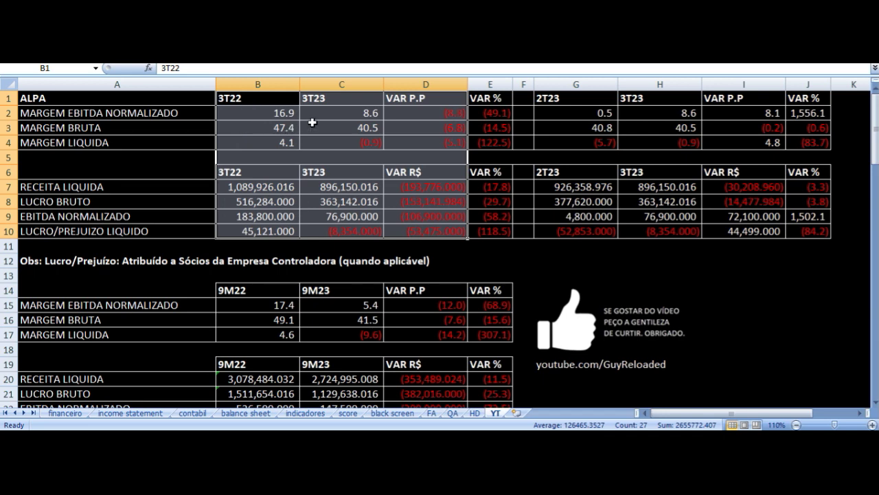
left_click_drag(569, 103, 787, 225)
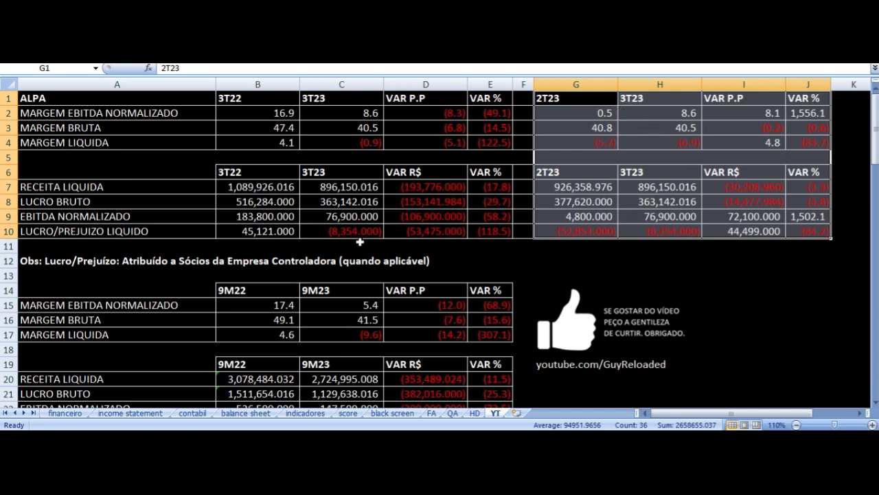
left_click_drag(277, 290, 441, 369)
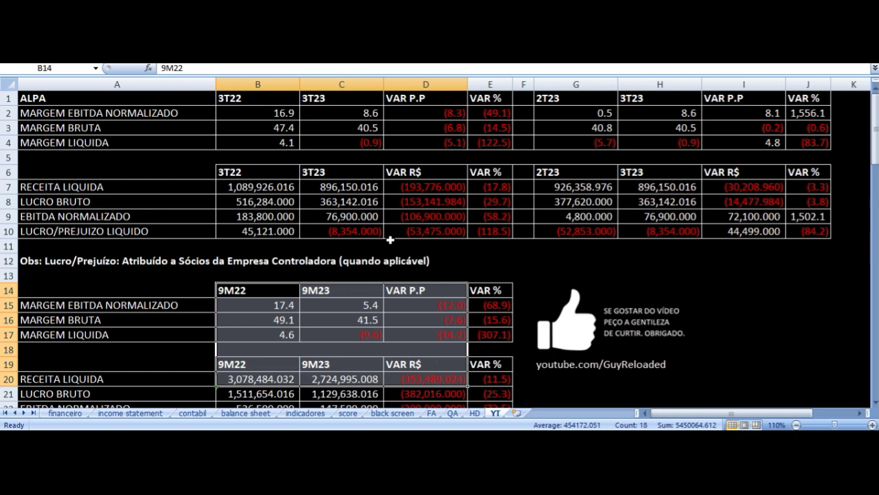
Step: Examine the MARGEM EBITDA NORMALIZADO row for 3T22, 3T23 and its percentage-point variation
left_click(268, 113)
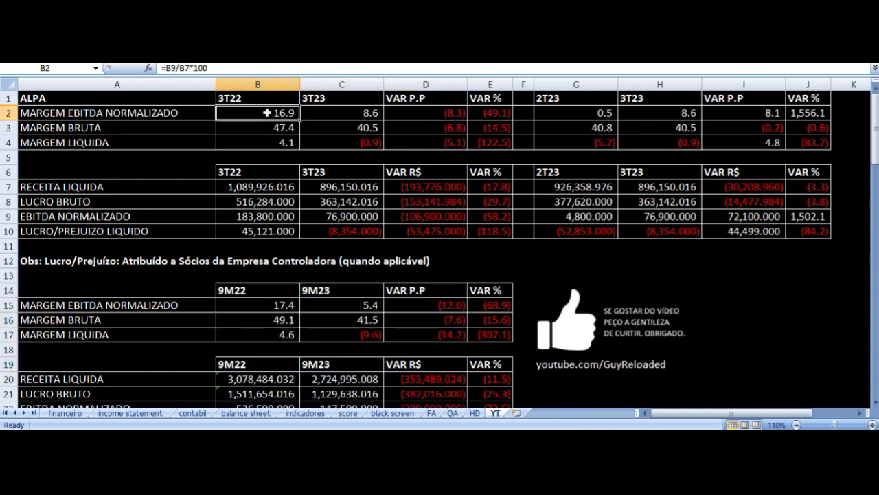
left_click(116, 112)
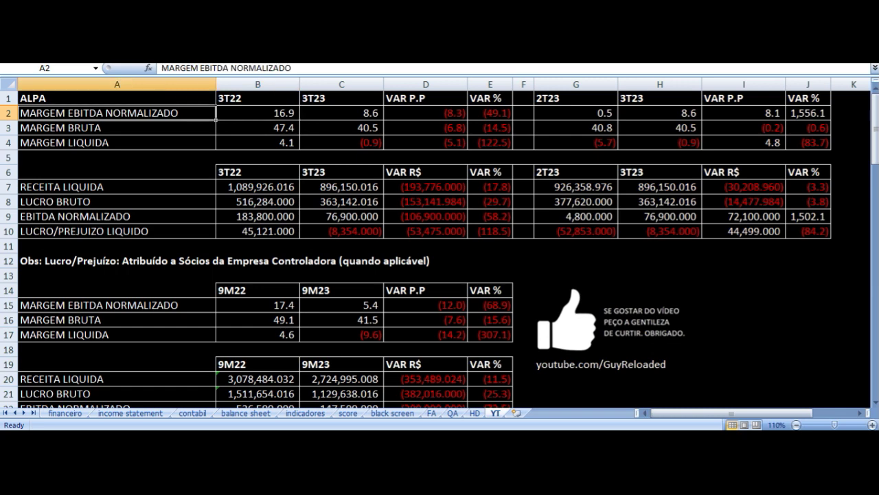
left_click(267, 113)
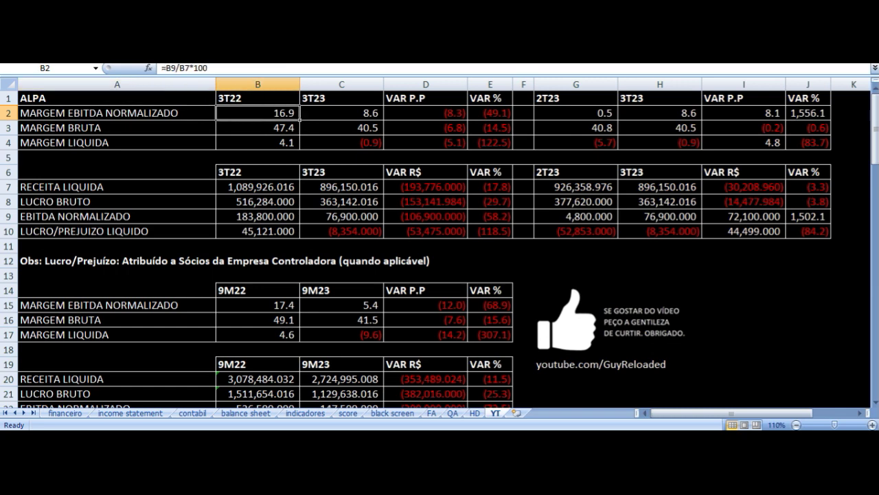
left_click(341, 113)
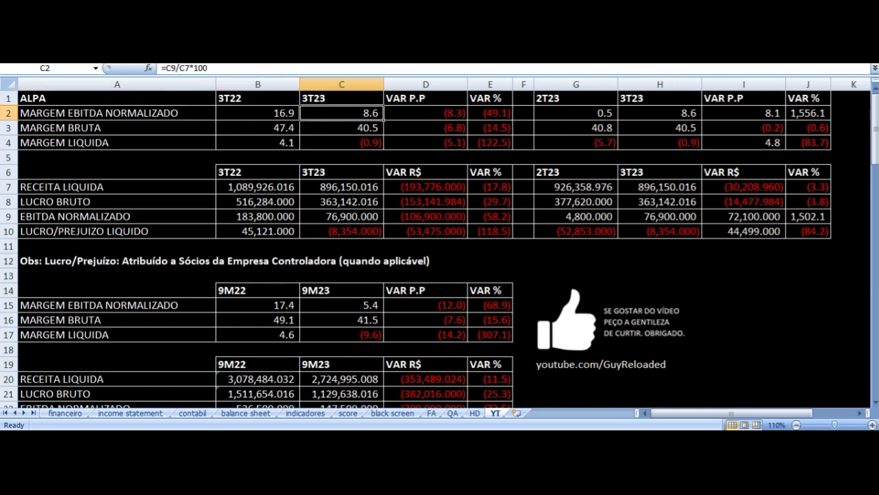
left_click(426, 112)
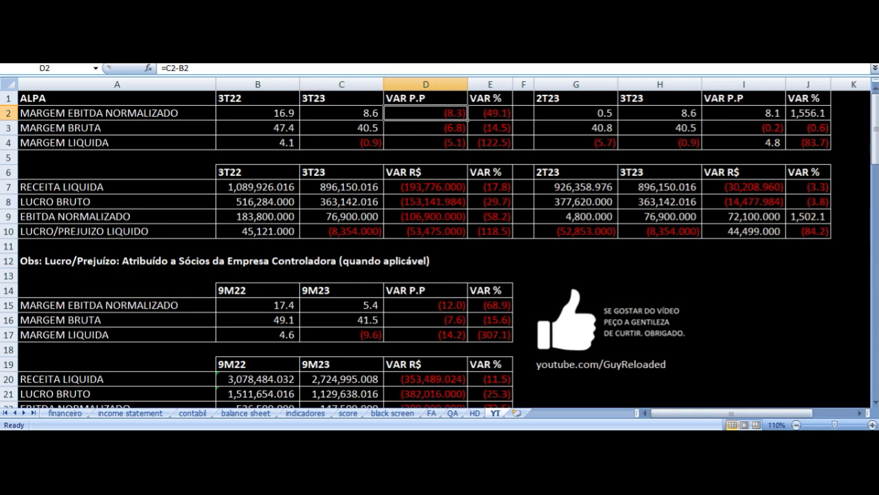
Step: Examine the MARGEM BRUTA row, going through its 3T22, 3T23 and VAR P.P cells
key("Down")
key("Left")
key("Left")
key("Left")
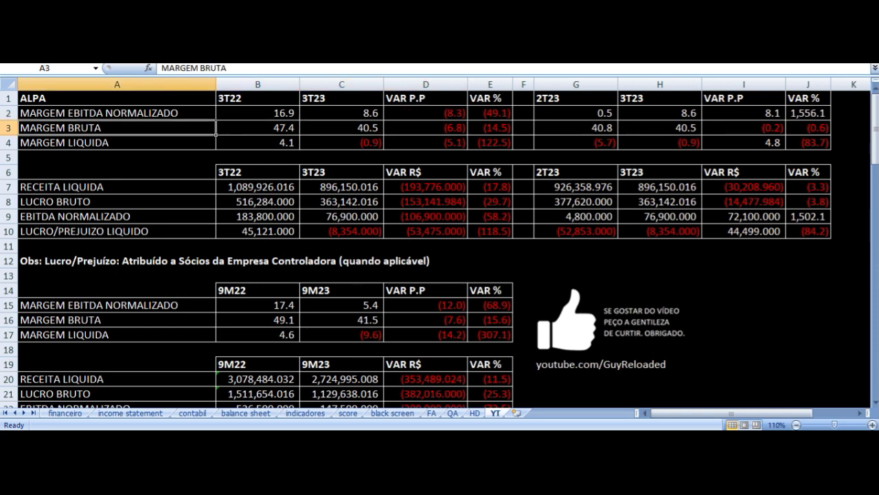
left_click(258, 128)
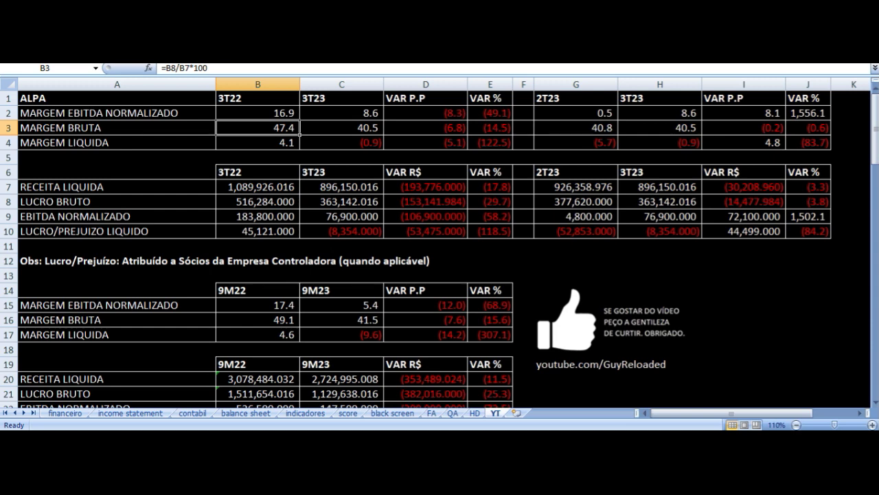
left_click(341, 128)
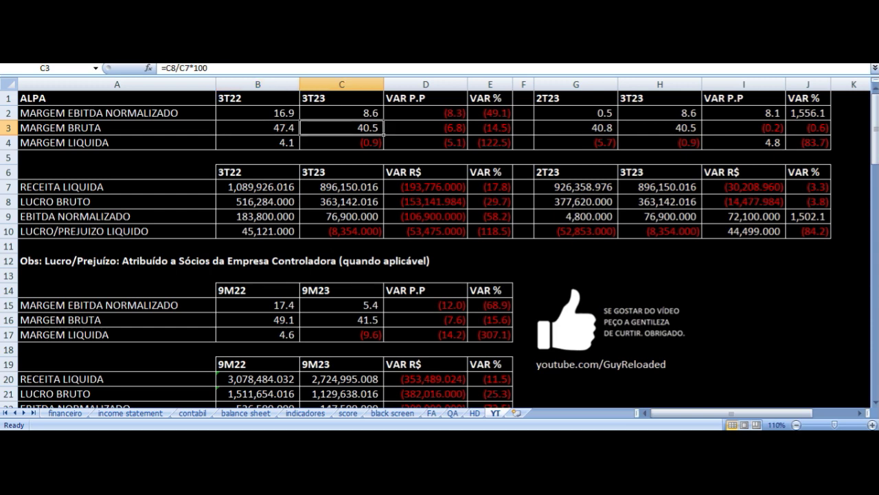
left_click(426, 128)
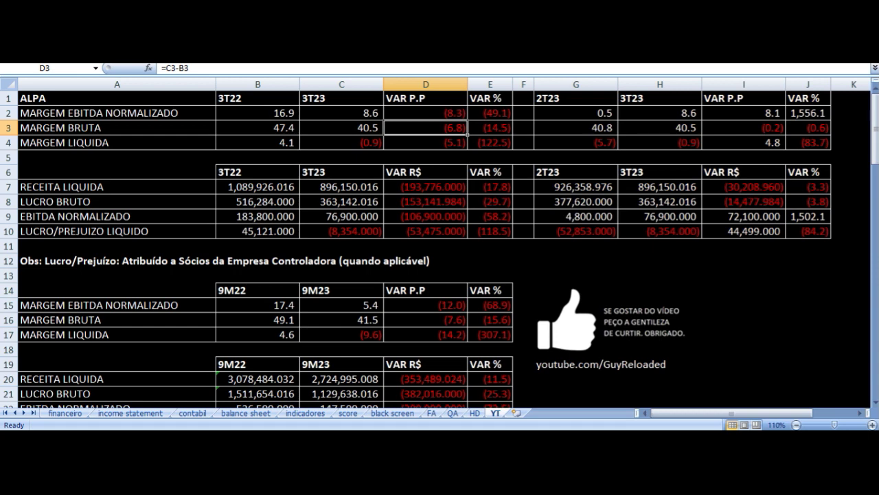
Step: Examine the MARGEM LIQUIDA row, going through its 3T22, 3T23 and VAR P.P cells
key("Down")
key("Left")
key("Left")
key("Left")
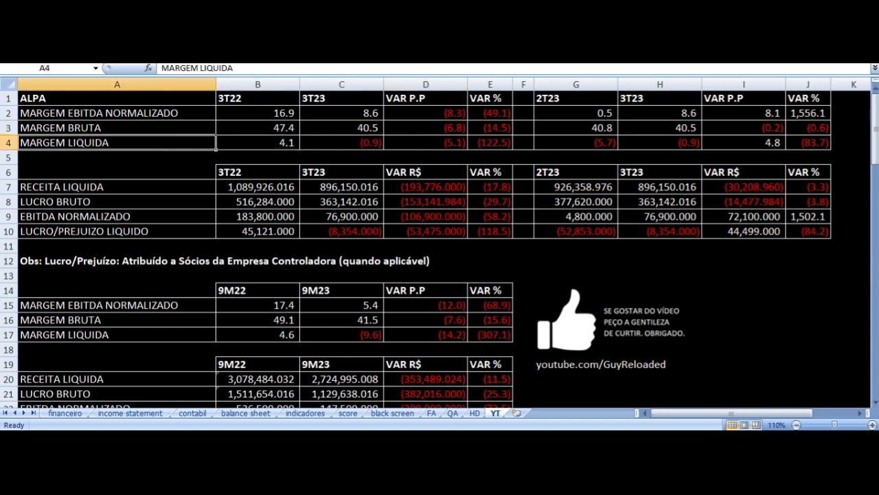
left_click(258, 142)
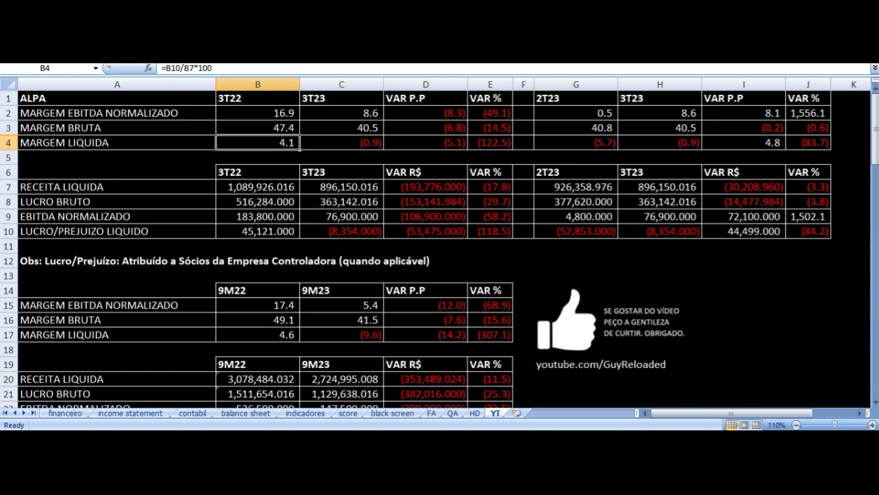
left_click(341, 142)
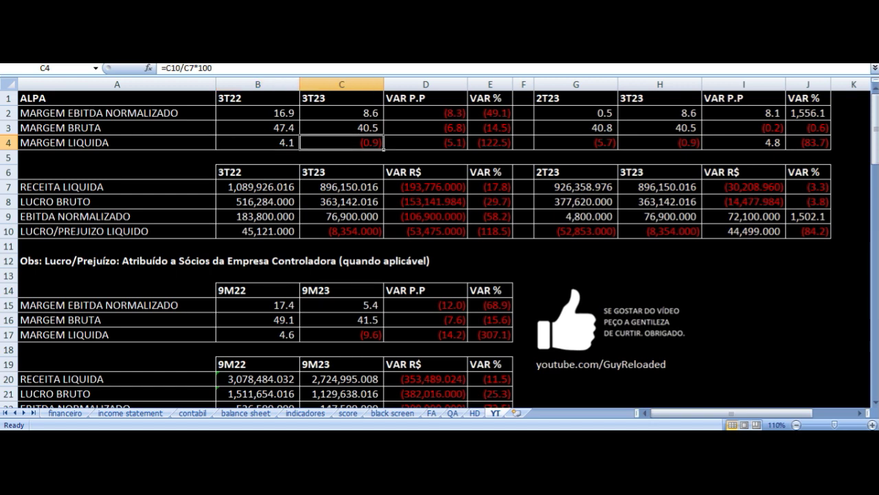
left_click(426, 143)
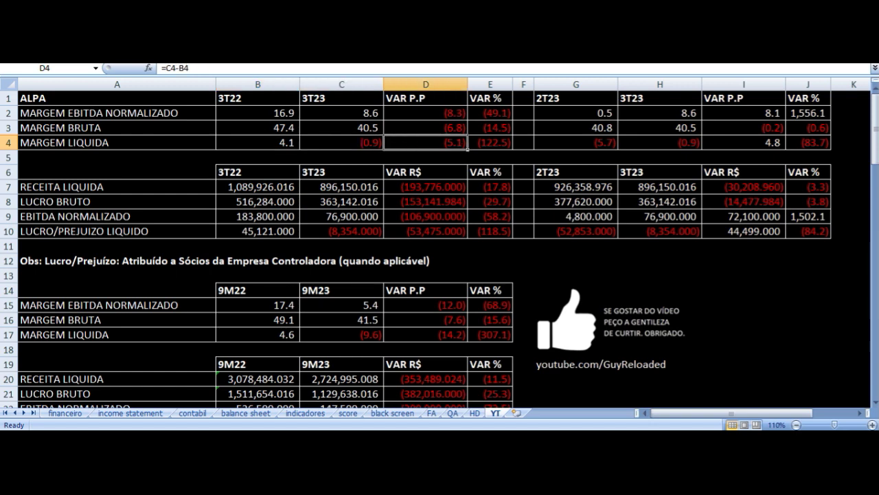
Step: Examine the RECEITA LIQUIDA row across 3T22 and 3T23, ending on its VAR % cell
key("Down")
key("Down")
key("Down")
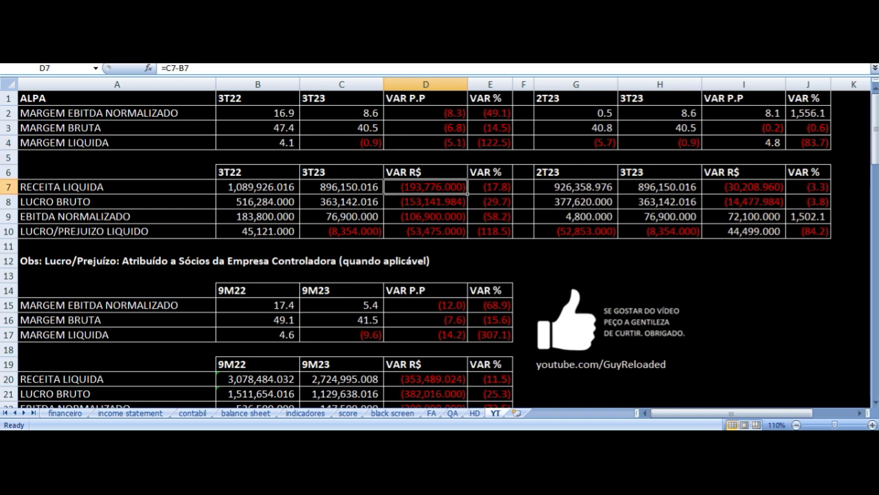
key("Left")
key("Left")
key("Left")
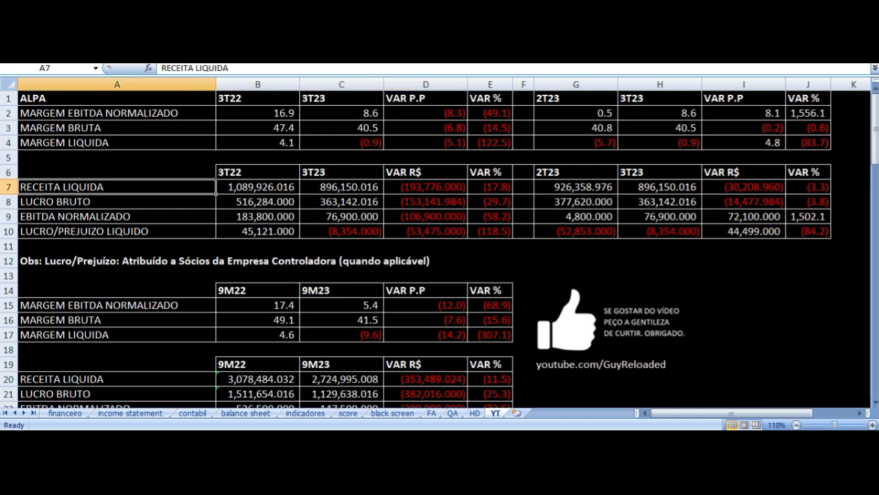
key("Right")
key("Right")
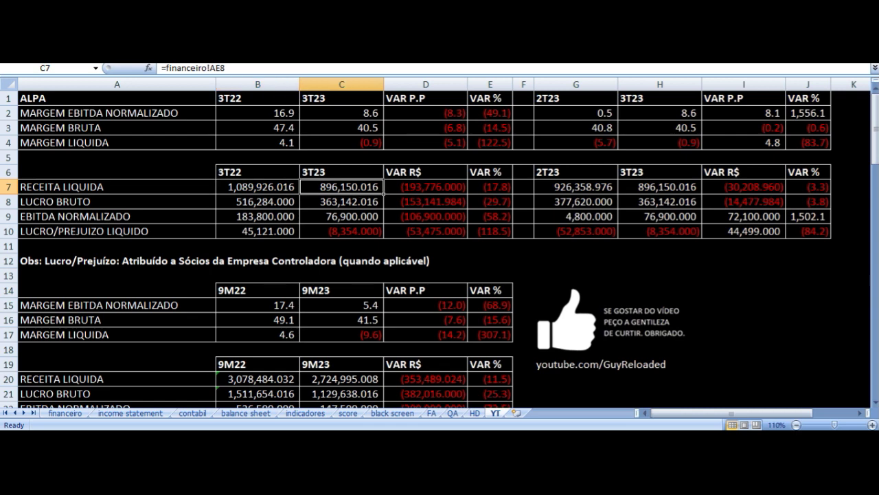
key("Right")
key("Right")
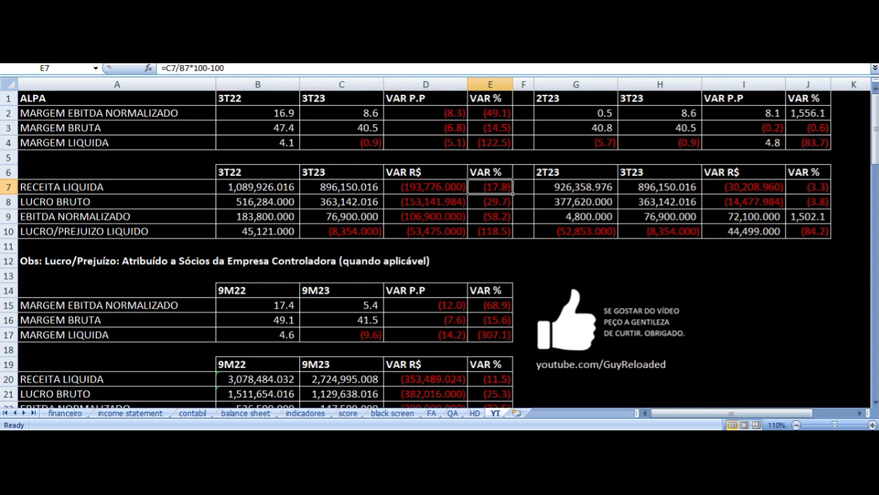
Step: Examine the LUCRO BRUTO row for 3T22 and 3T23, ending on its VAR % cell
key("Down")
key("Left")
key("Left")
key("Left")
key("Left")
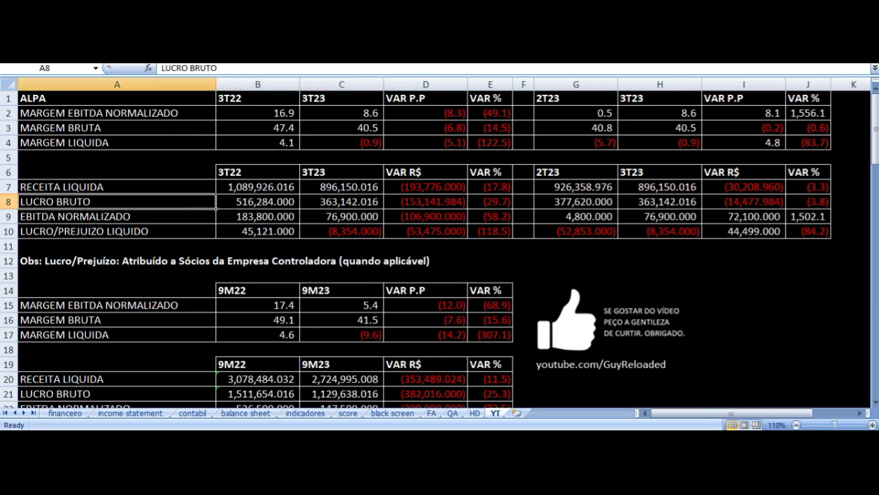
key("Right")
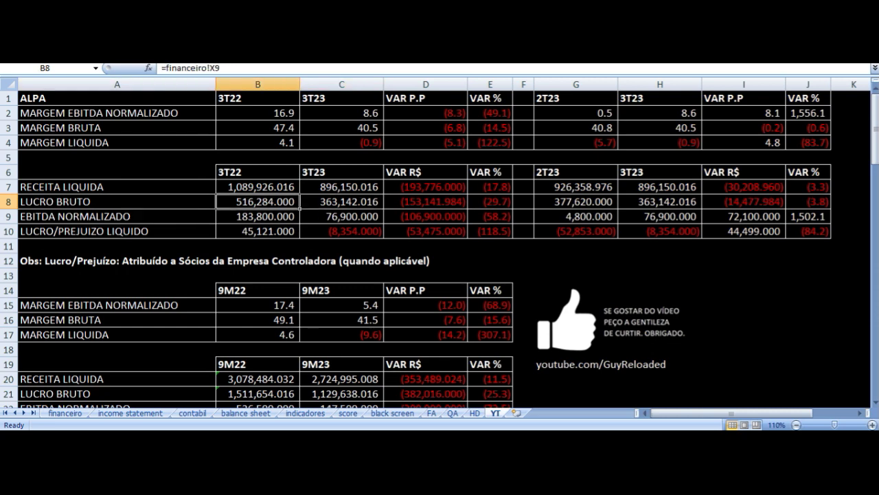
key("Right")
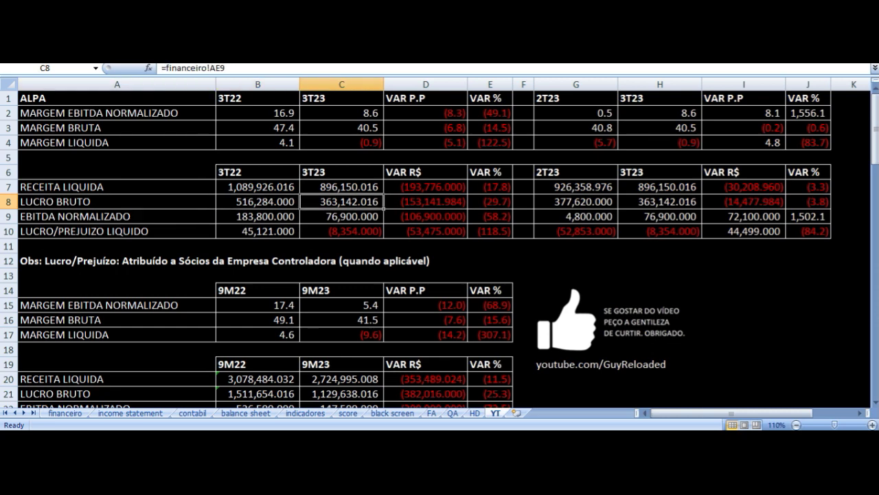
left_click(490, 201)
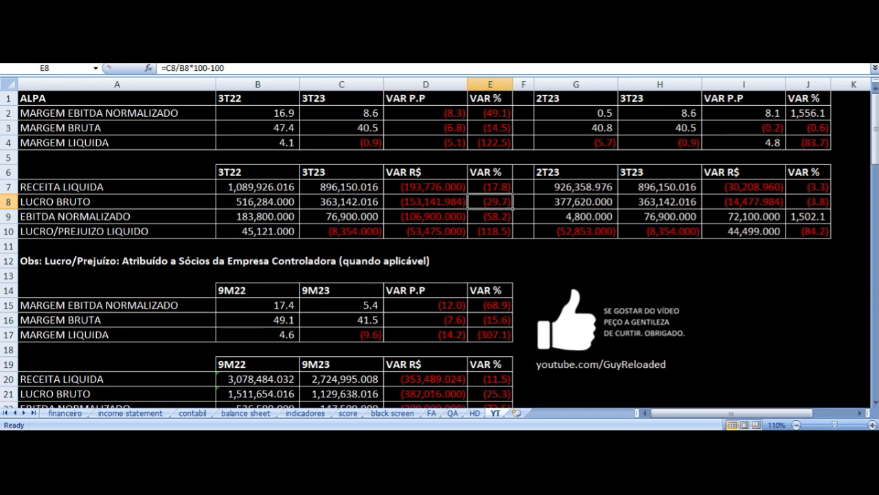
Step: Compare the EBITDA NORMALIZADO values of 3T22 and 3T23 and check the row's VAR % cell
key("Down")
key("Left")
key("Left")
key("Left")
key("Left")
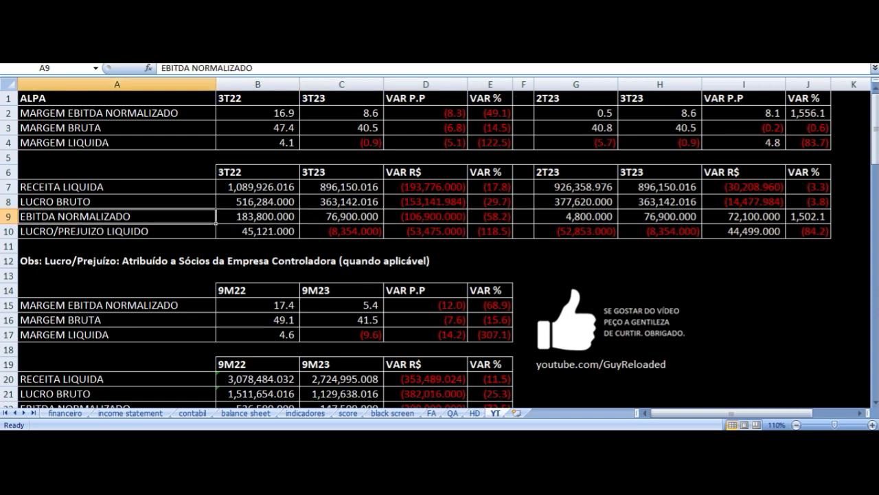
left_click(257, 216)
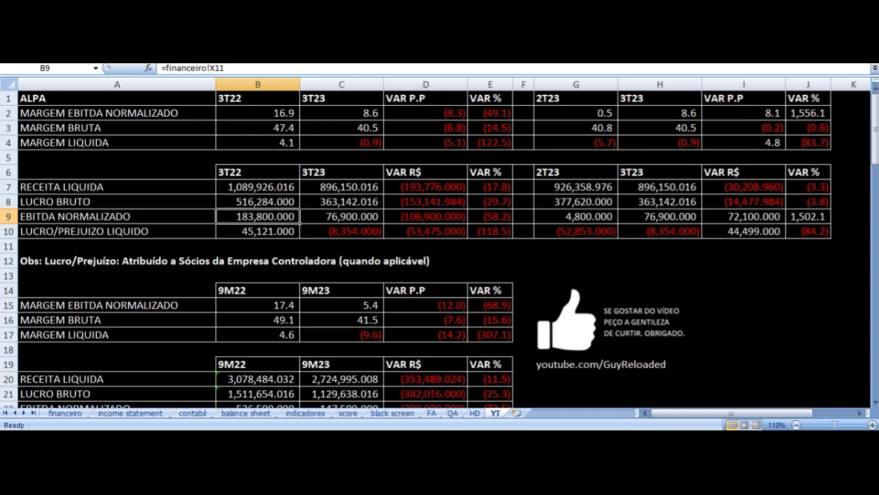
left_click(342, 216)
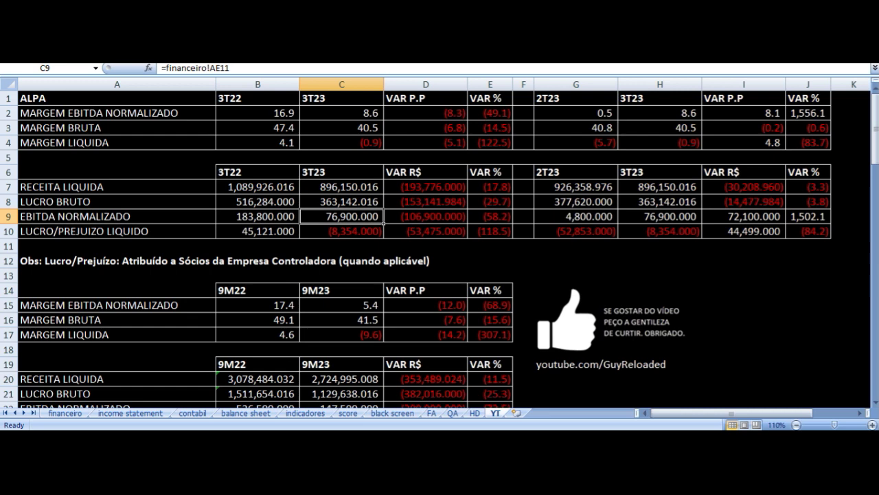
left_click(257, 216)
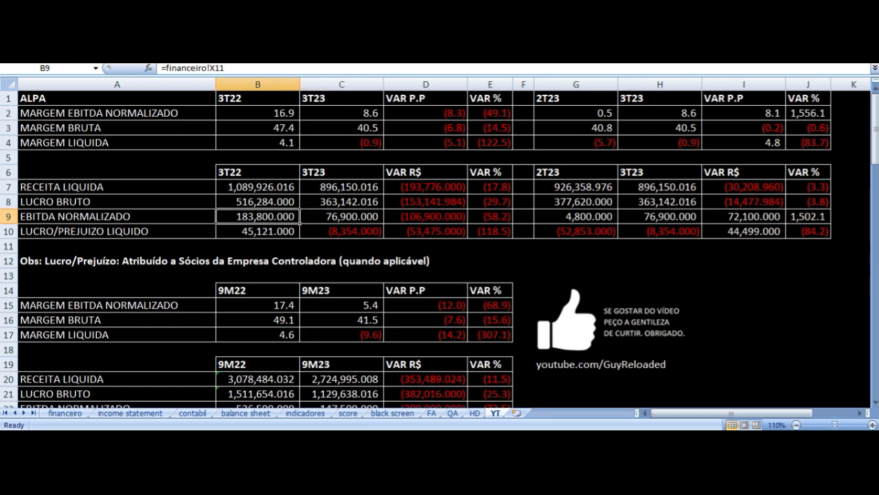
key("Right")
key("Right")
key("Right")
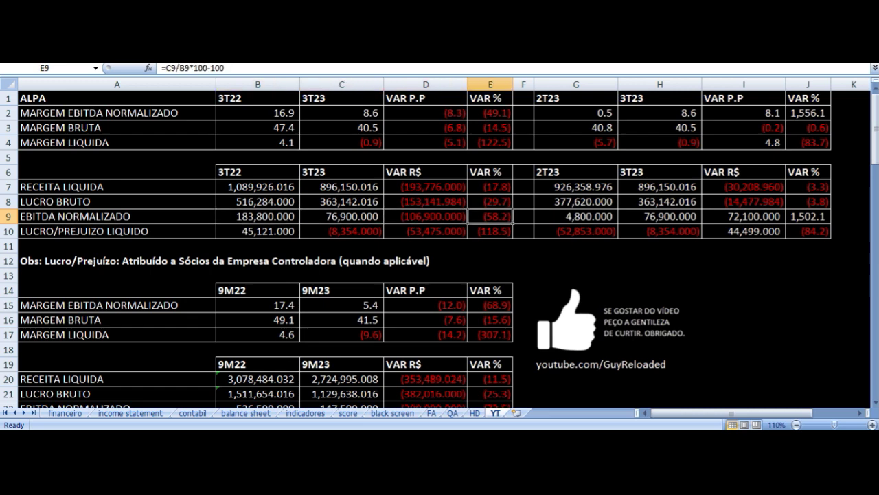
Step: Examine the LUCRO/PREJUIZO LIQUIDO row for 3T22 and 3T23, and highlight the whole 3T22–3T23 comparison block B1:E10
key("Down")
key("Left")
key("Left")
key("Left")
key("Left")
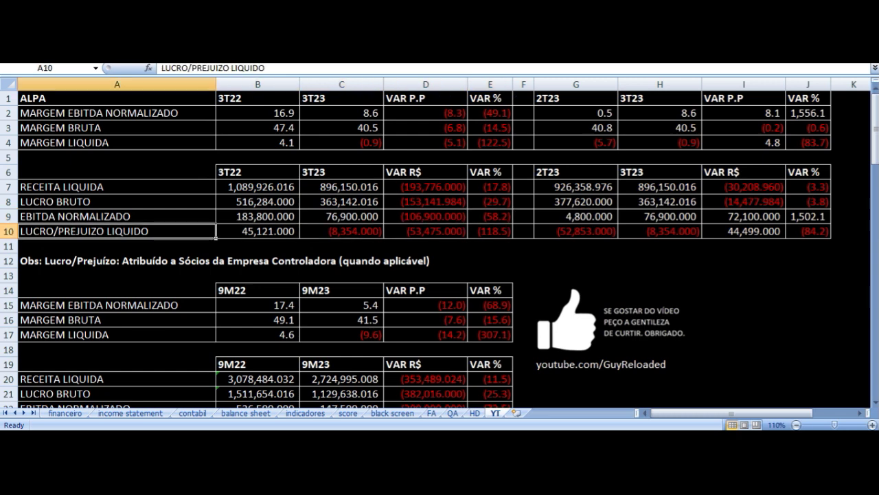
key("Right")
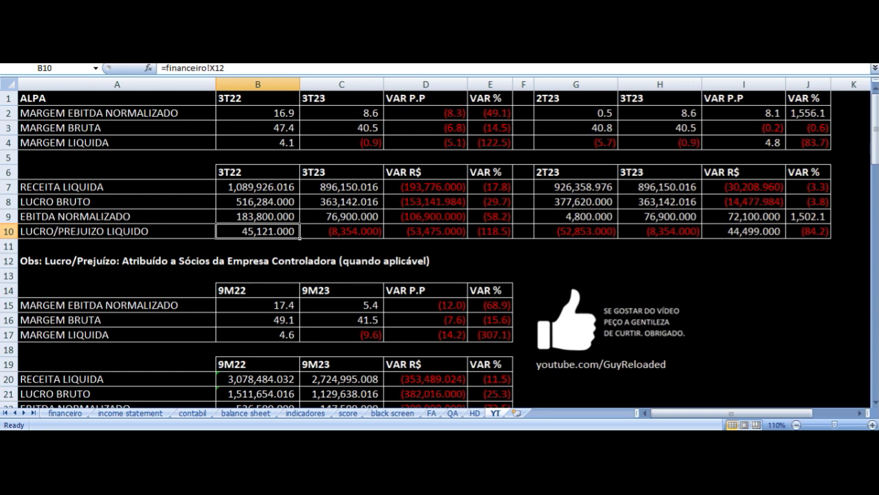
key("Right")
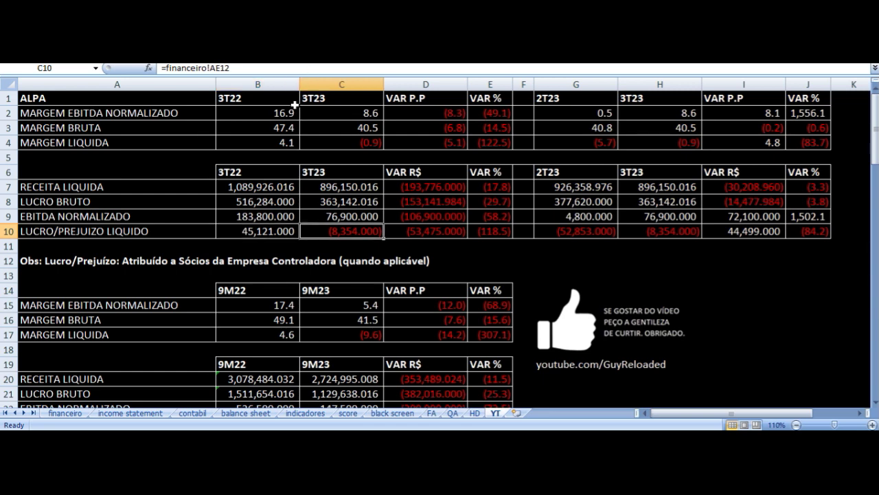
left_click_drag(286, 96, 481, 223)
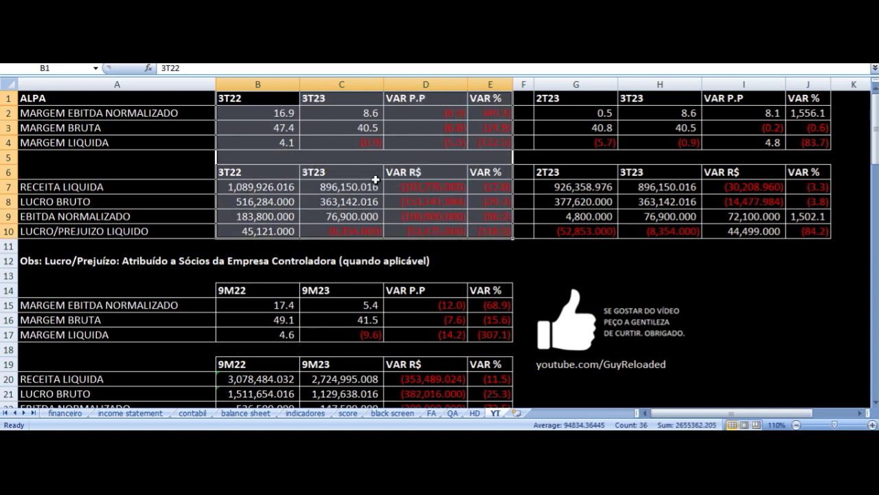
Step: Recheck RECEITA LIQUIDA, EBITDA NORMALIZADO and LUCRO/PREJUIZO LIQUIDO in the 3T22–3T23 block, ending with the revenue cells B7:C7 highlighted
left_click(341, 187)
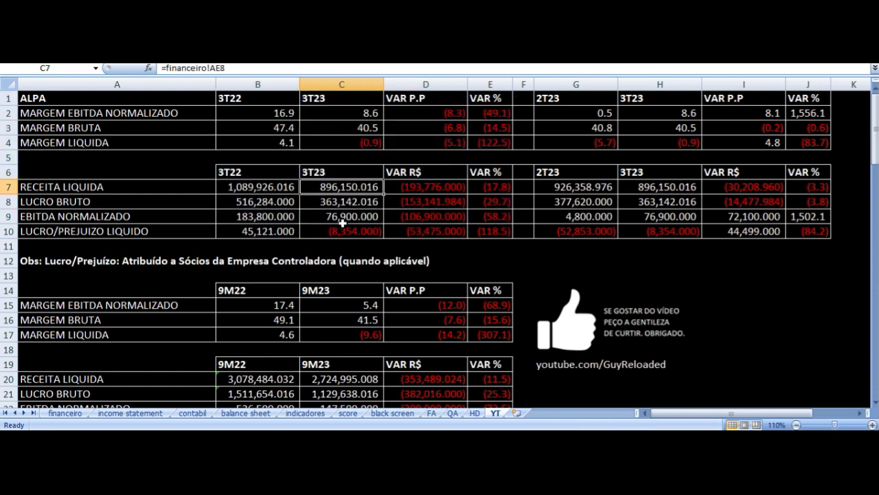
left_click(337, 218)
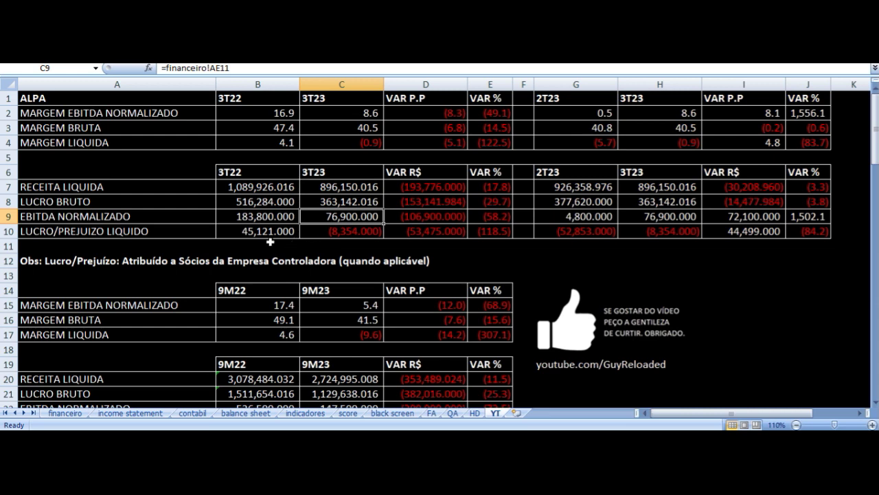
left_click(256, 234)
left_click(344, 229)
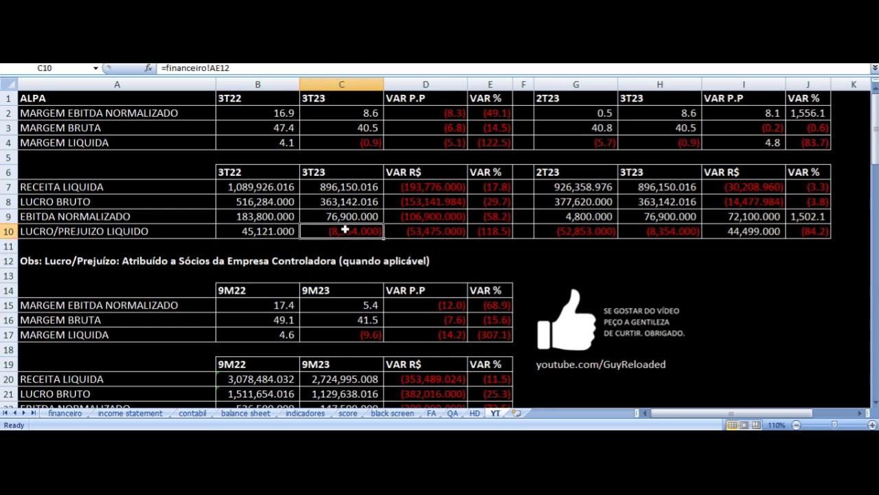
left_click_drag(275, 190, 324, 196)
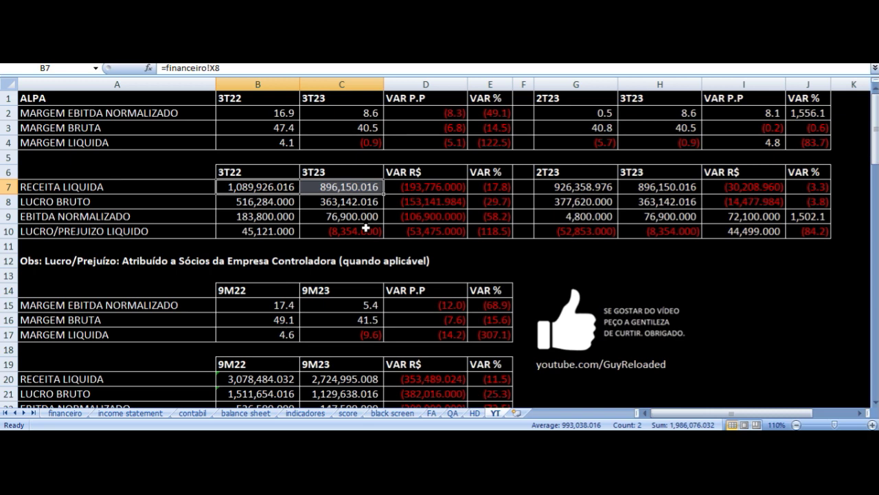
Step: Highlight the 2T23–3T23 comparison block G1:J10 and examine its MARGEM EBITDA NORMALIZADO row through the VAR P.P cell
left_click(584, 99)
left_click_drag(596, 110, 792, 231)
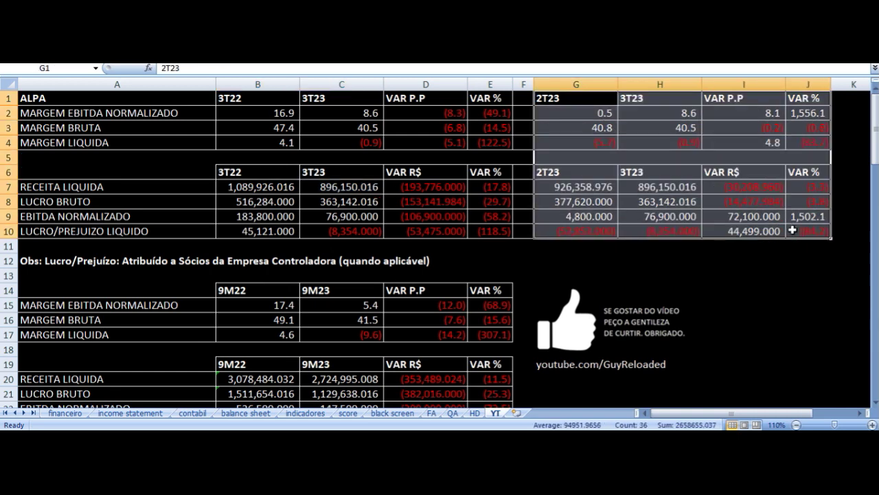
left_click(588, 111)
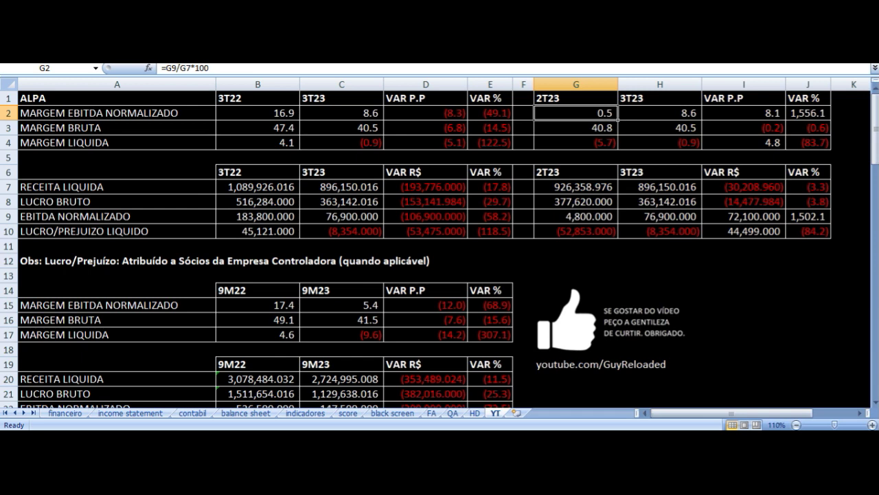
left_click(659, 112)
left_click(743, 113)
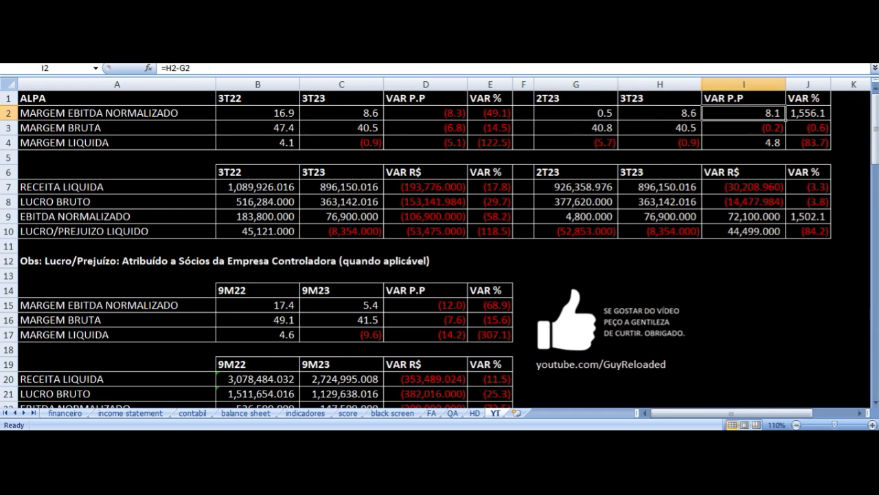
Step: Compare the MARGEM BRUTA values of 2T23 and 3T23 and check the row's VAR P.P cell
left_click(575, 128)
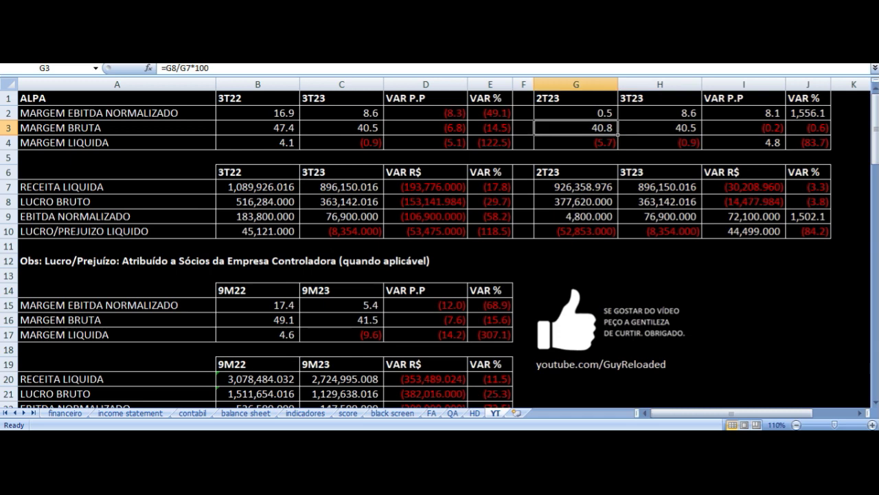
left_click(659, 128)
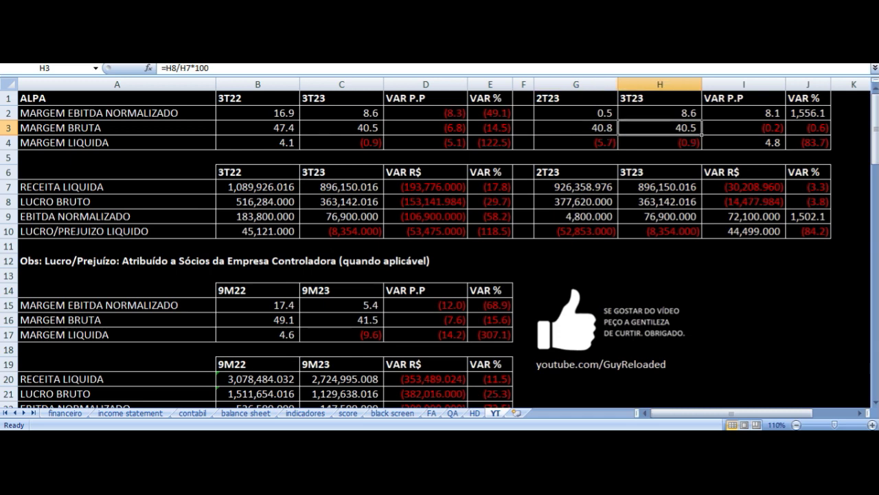
left_click(783, 134)
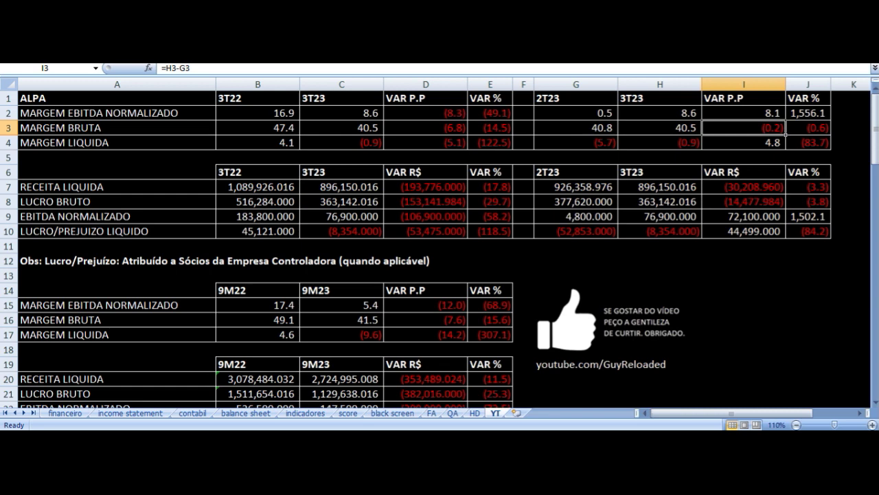
Step: Compare MARGEM LIQUIDA between 2T23 and 3T23, going over both quarters twice and ending on the VAR P.P cell
key("Down")
key("Left")
key("Left")
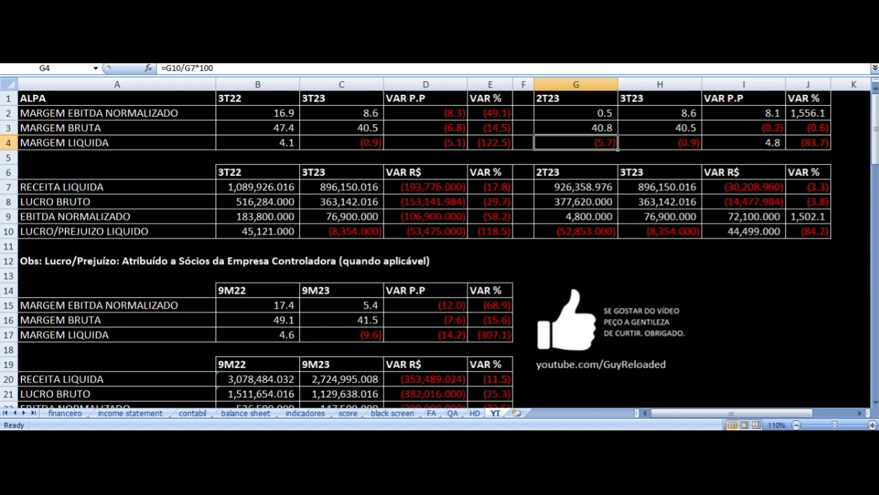
left_click(660, 143)
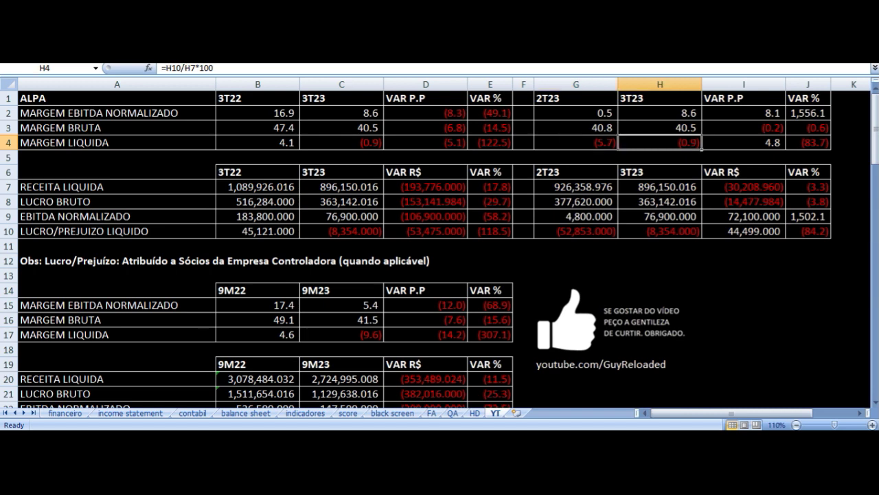
left_click(743, 142)
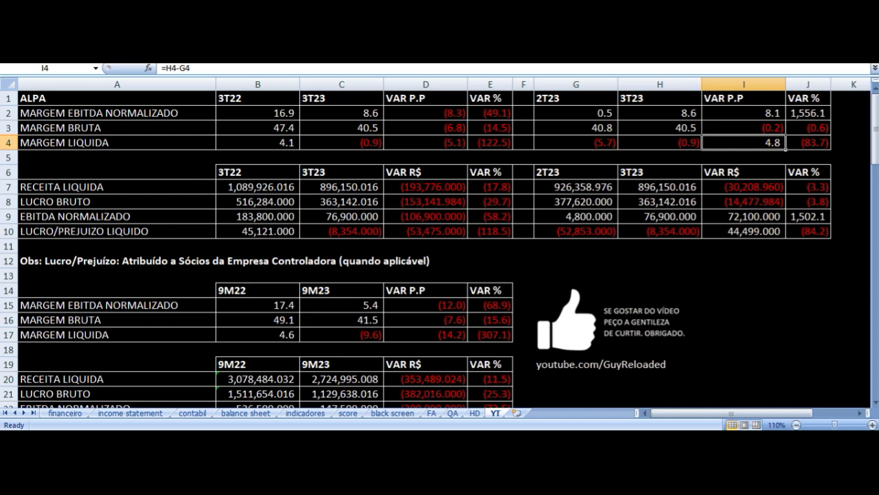
left_click(659, 142)
left_click(576, 142)
left_click(659, 142)
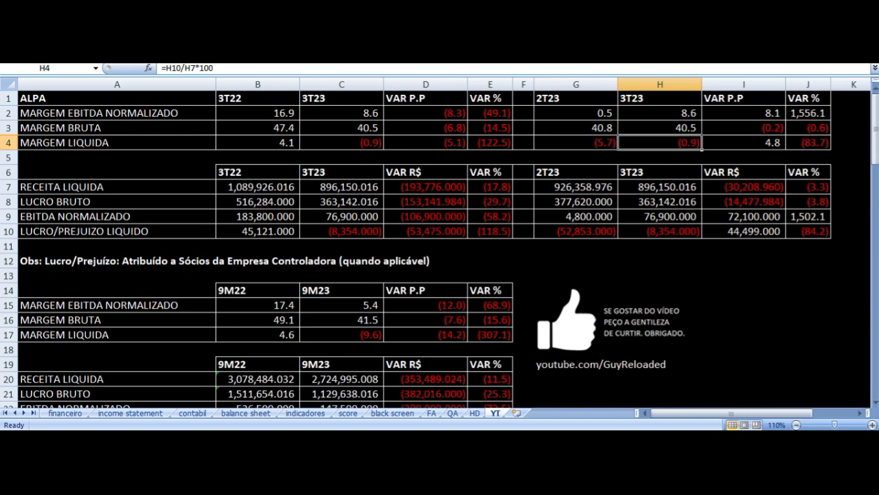
left_click(743, 142)
Step: Examine the RECEITA LIQUIDA row for 2T23 and 3T23, including its VAR R$ and VAR % cells
left_click(743, 157)
left_click(743, 172)
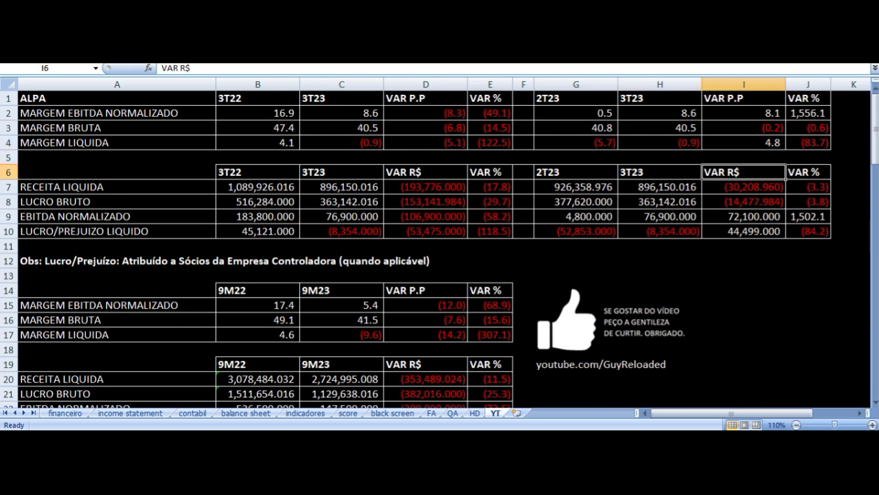
left_click(576, 172)
left_click(576, 187)
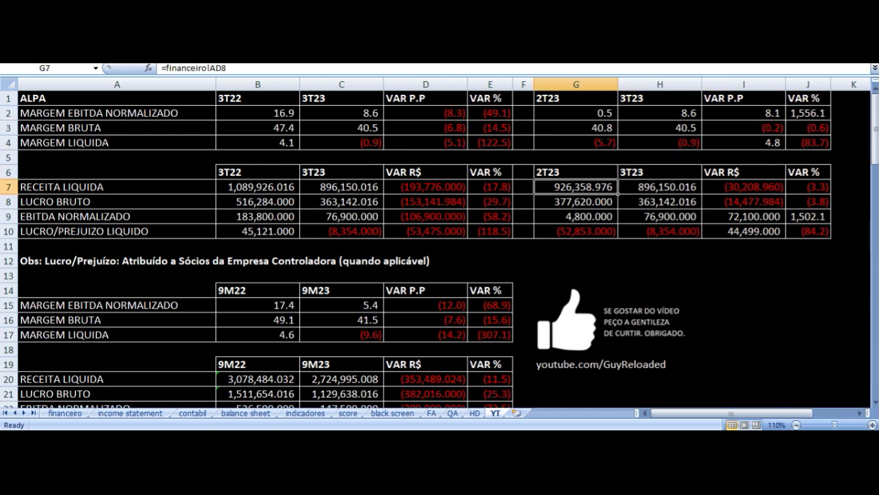
left_click(659, 187)
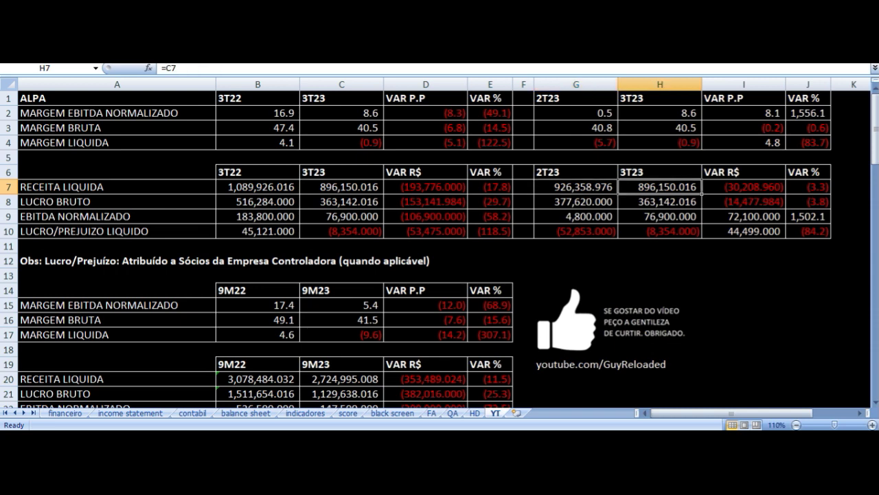
left_click(743, 187)
left_click(808, 187)
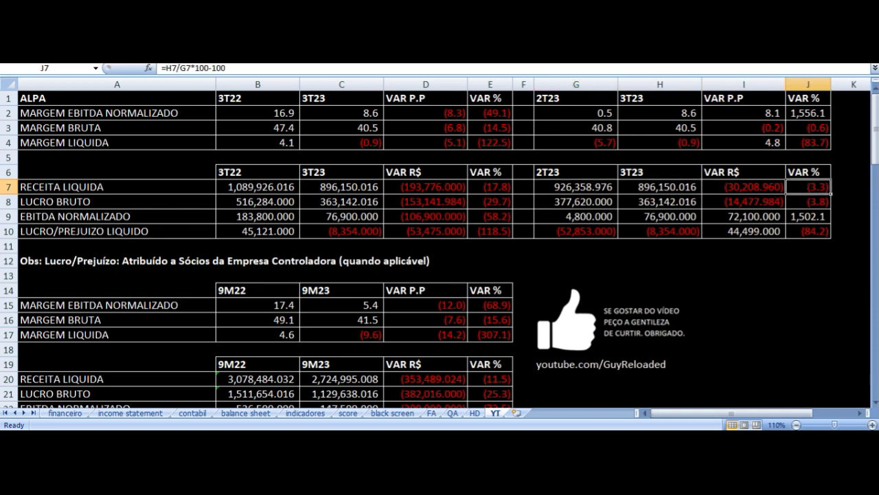
Step: Examine the LUCRO BRUTO row across 2T23 and 3T23, ending on its VAR % cell
left_click(808, 202)
left_click(659, 201)
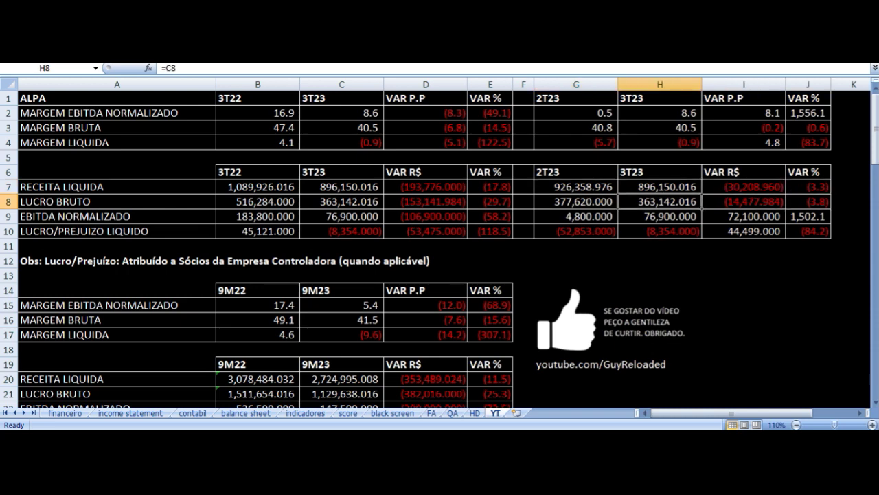
left_click(576, 201)
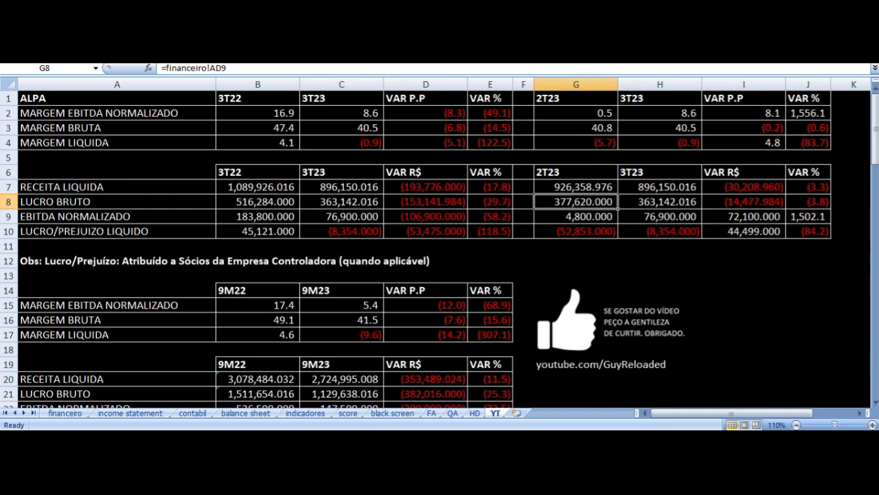
left_click(659, 201)
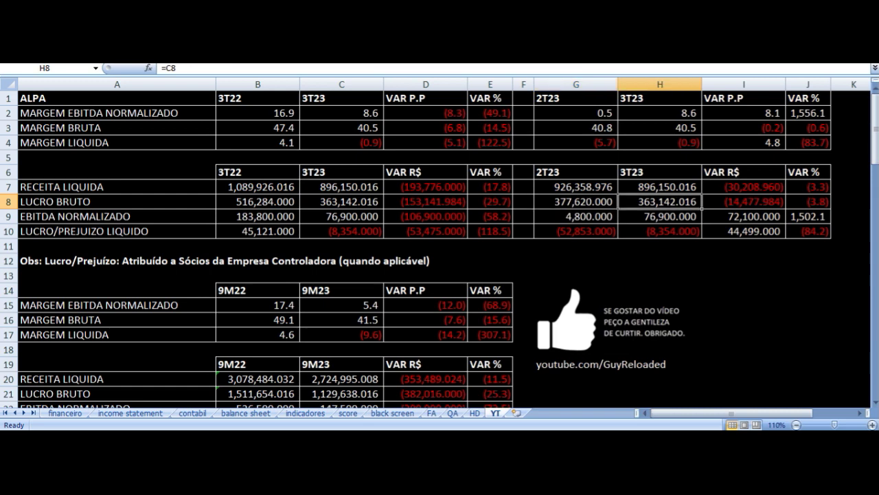
left_click(744, 201)
left_click(808, 202)
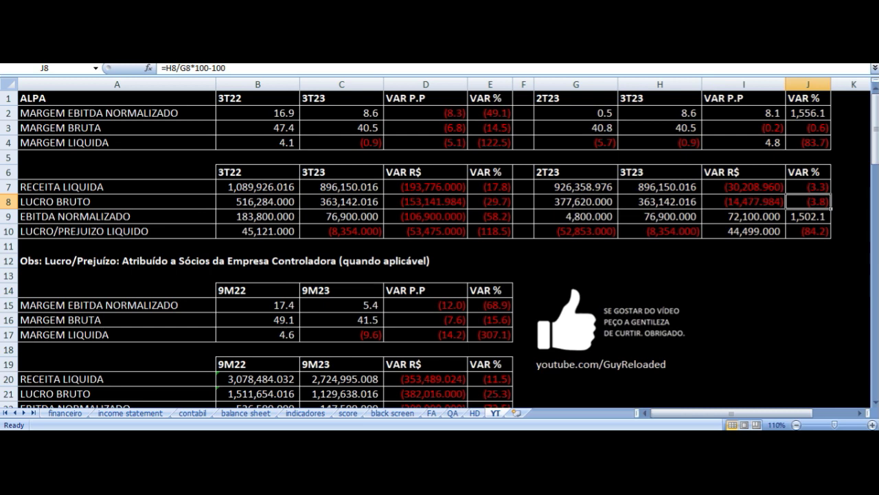
Step: Compare the EBITDA NORMALIZADO values of 2T23 and 3T23 and check the row's VAR R$ cell
key("Down")
key("Left")
key("Left")
key("Left")
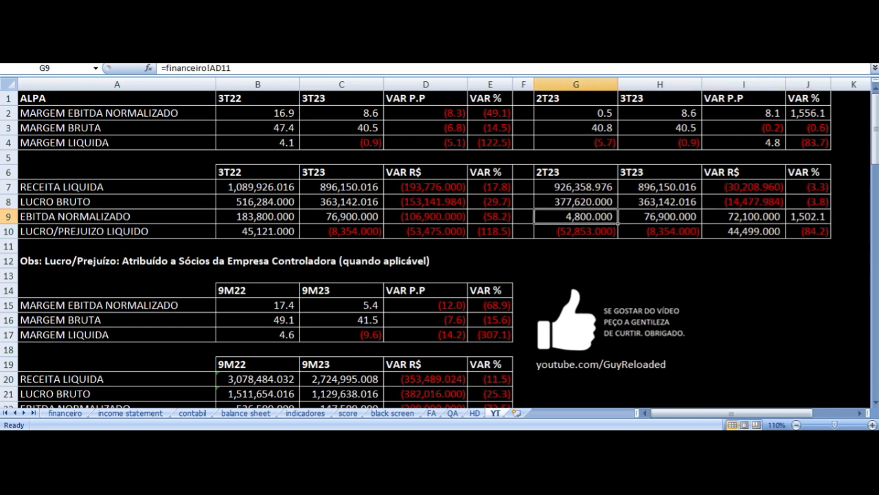
key("Right")
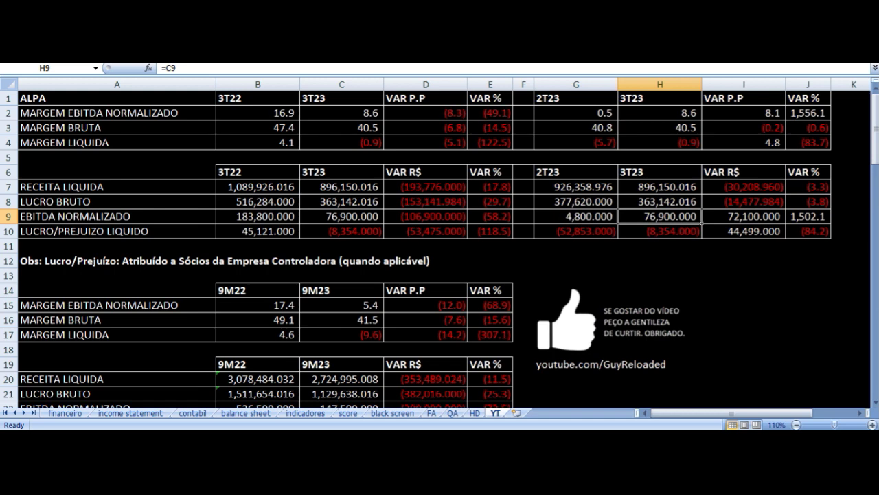
key("Left")
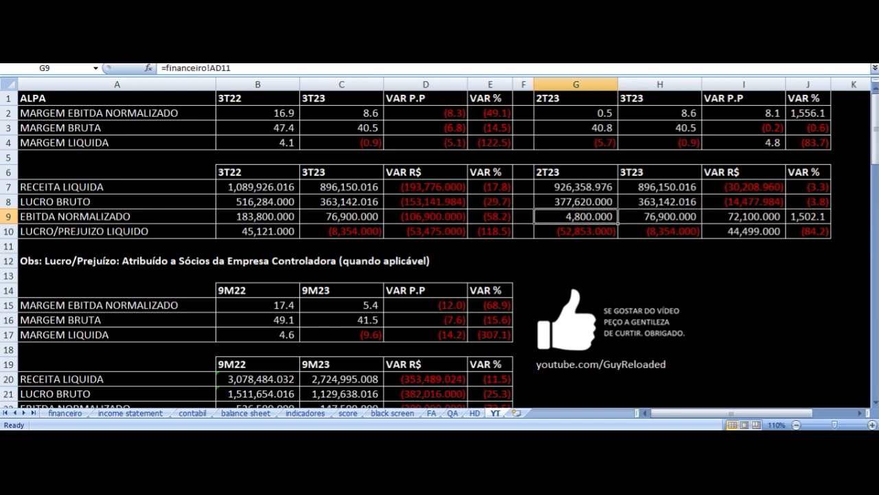
left_click(660, 216)
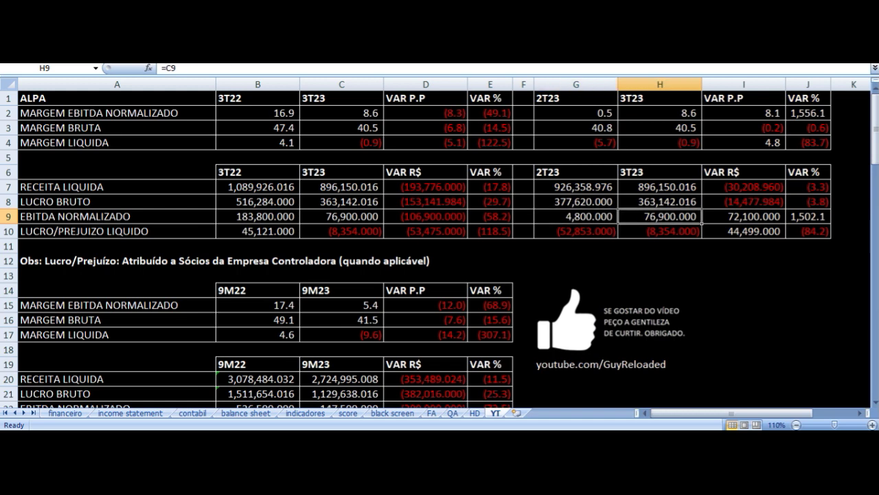
left_click(743, 215)
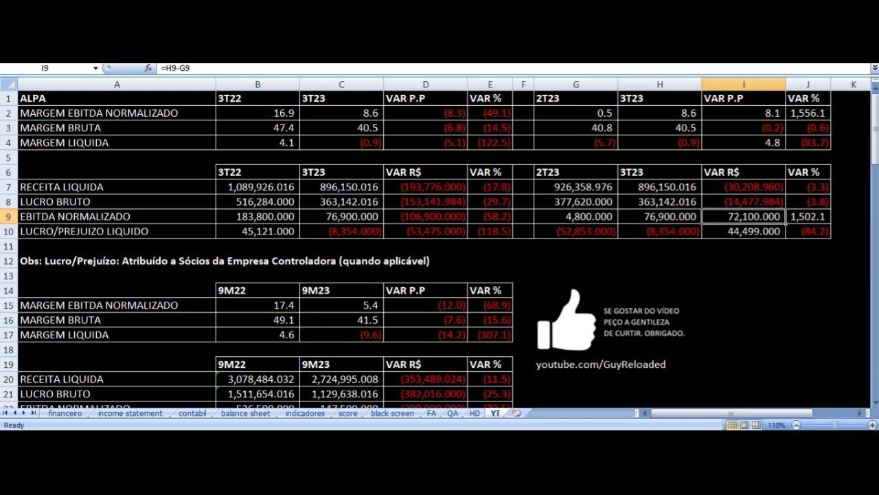
Step: Compare LUCRO/PREJUIZO LIQUIDO between 2T23 and 3T23, rechecking both quarters and ending on the VAR R$ cell
left_click(660, 230)
left_click(576, 230)
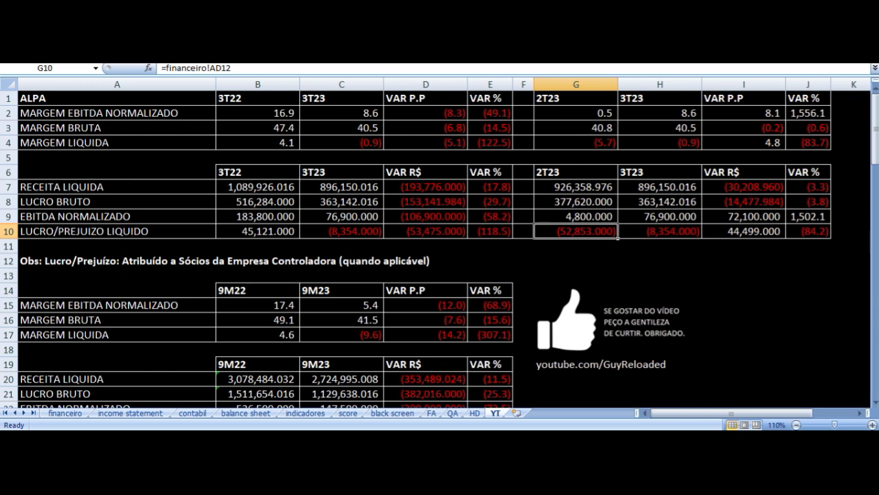
left_click(660, 230)
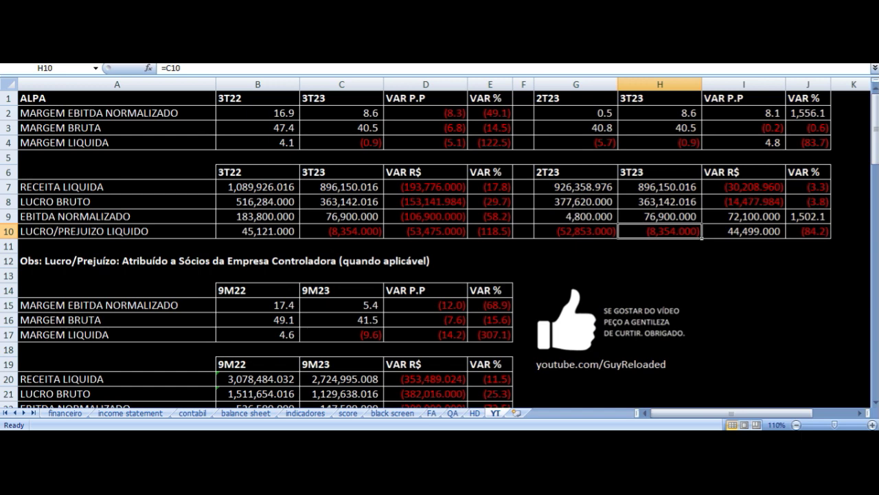
left_click(743, 231)
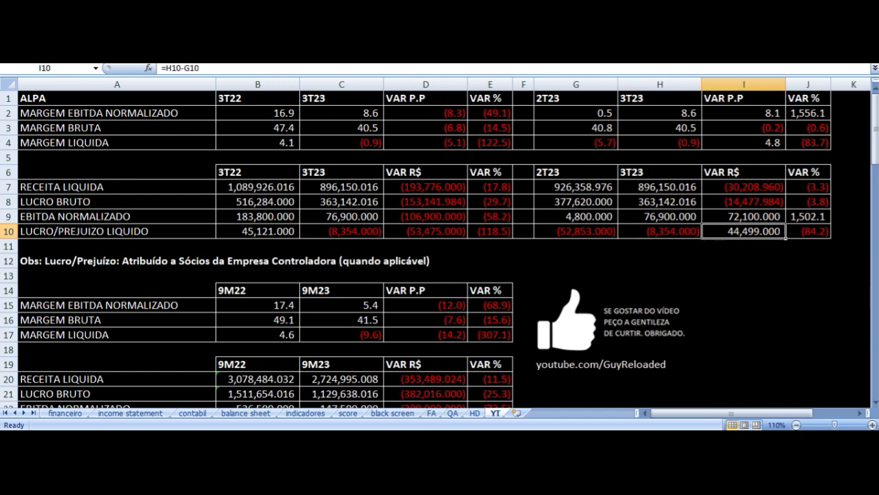
left_click(660, 231)
left_click(575, 230)
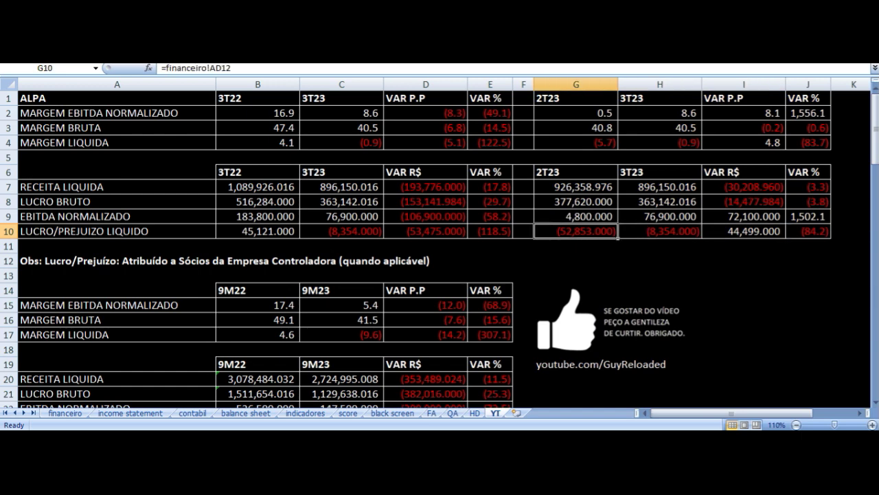
left_click(660, 231)
left_click(743, 231)
left_click(660, 231)
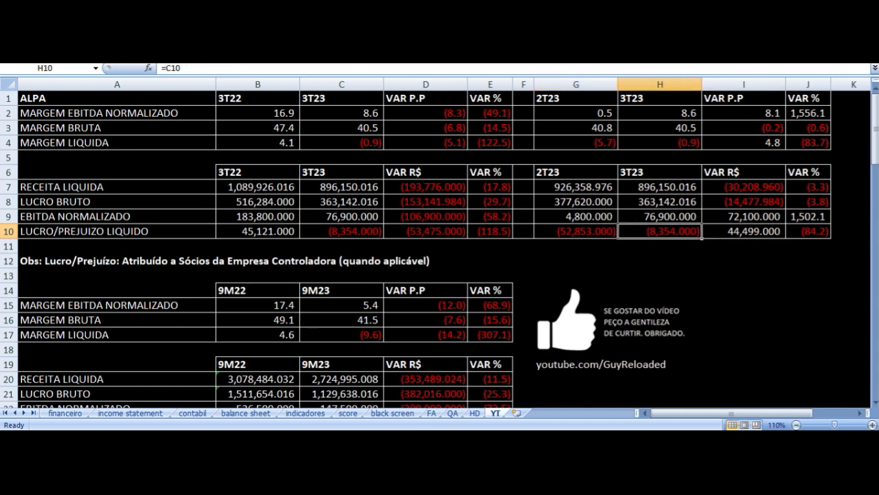
left_click(743, 231)
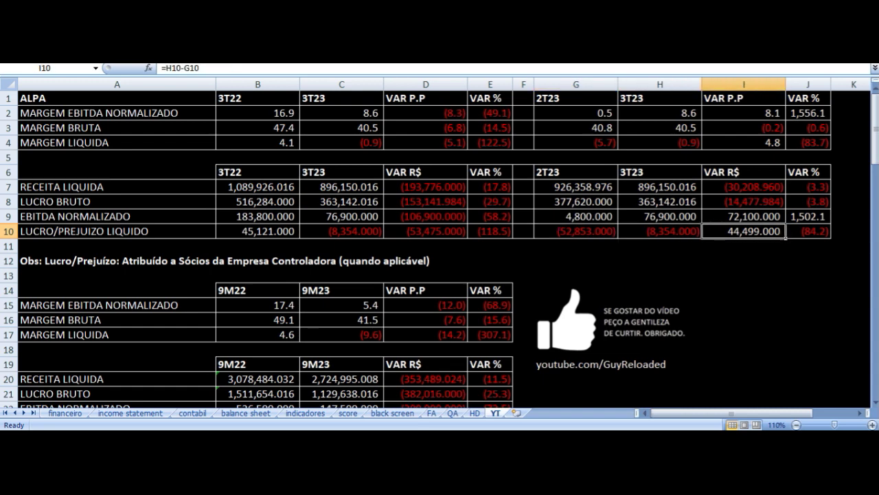
Step: Review the EBITDA NORMALIZADO row again from VAR R$ back to 2T23, and the 2T23 LUCRO BRUTO and RECEITA LIQUIDA values
left_click(743, 215)
left_click(660, 215)
left_click(576, 216)
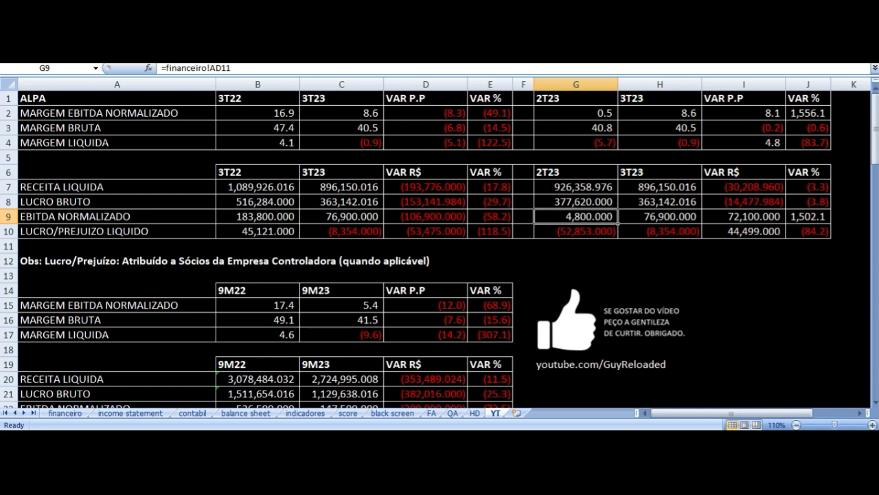
left_click(576, 202)
left_click(575, 186)
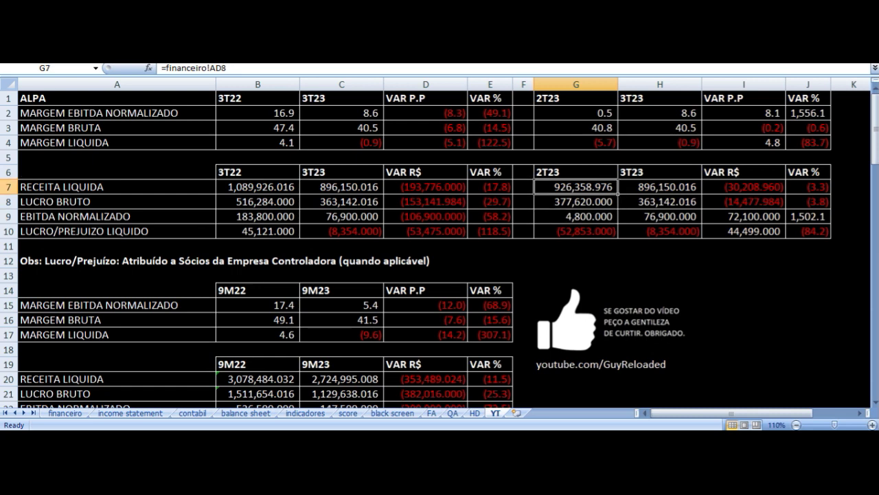
Step: Review the RECEITA LIQUIDA comparison of 2T23 and 3T23 out to VAR % and back to the 2T23 value
left_click(661, 186)
left_click(743, 186)
left_click(808, 186)
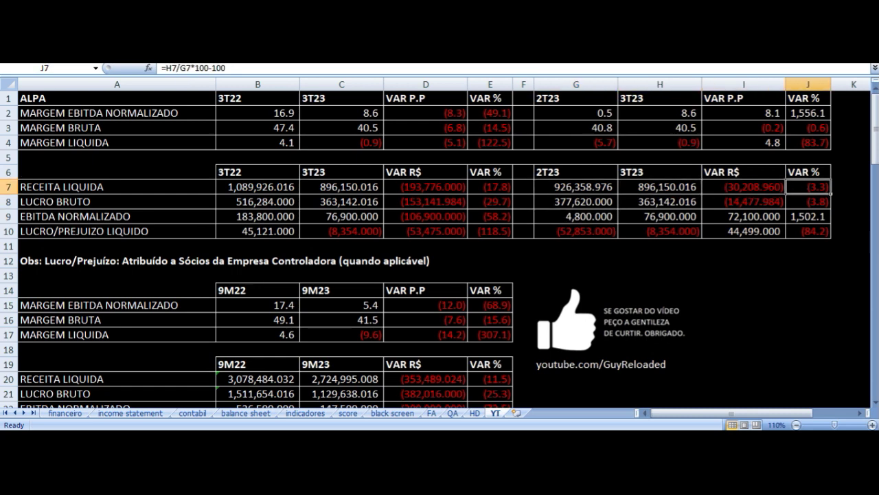
left_click(854, 186)
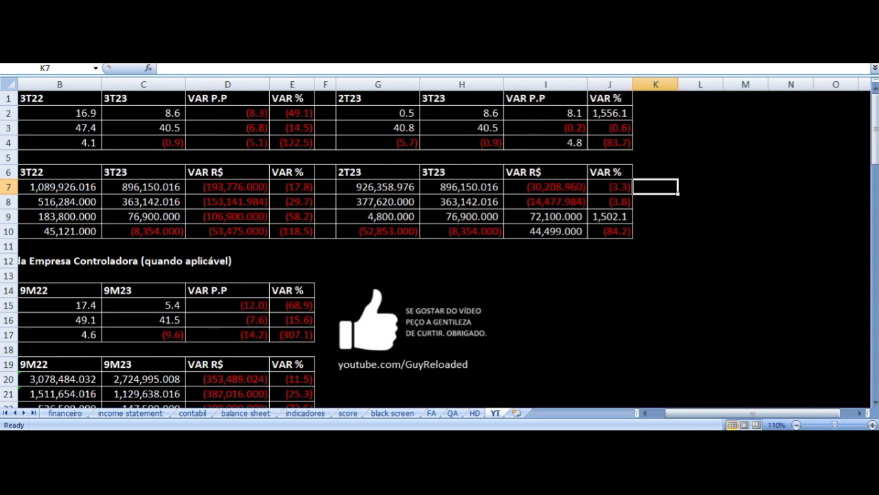
left_click(609, 186)
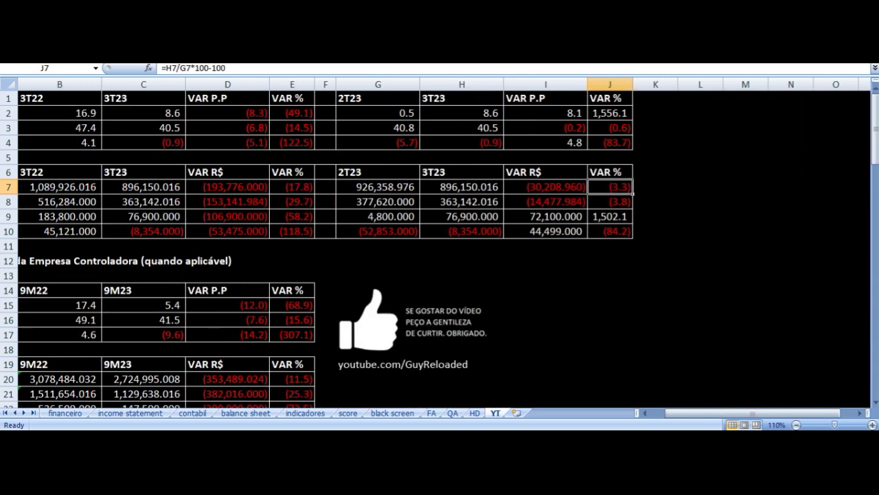
left_click(546, 186)
left_click(461, 187)
left_click(377, 186)
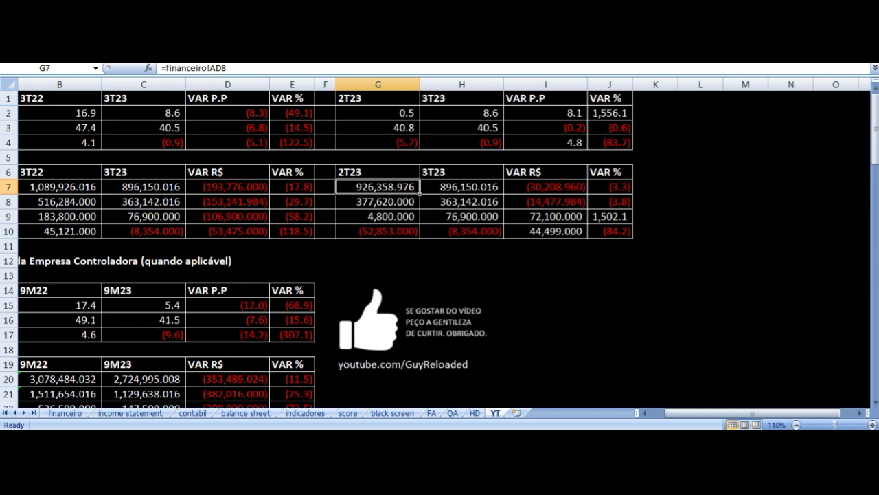
Step: Return to the RECEITA LIQUIDA label and highlight the 3T22–3T23 and 2T23–3T23 comparison blocks, finishing on the 2T23 RECEITA LIQUIDA cell
key("Left")
key("Left")
key("Left")
key("Left")
key("Left")
key("Left")
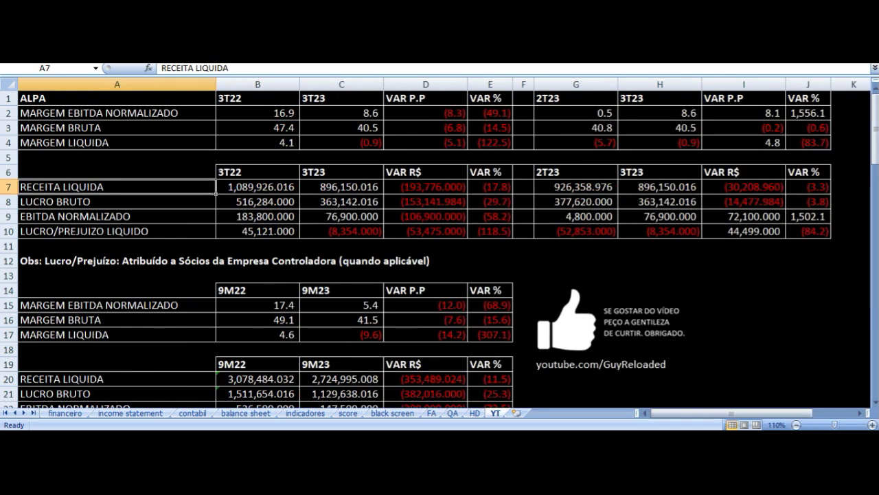
left_click_drag(234, 99, 473, 229)
left_click_drag(585, 100, 798, 230)
left_click(569, 186)
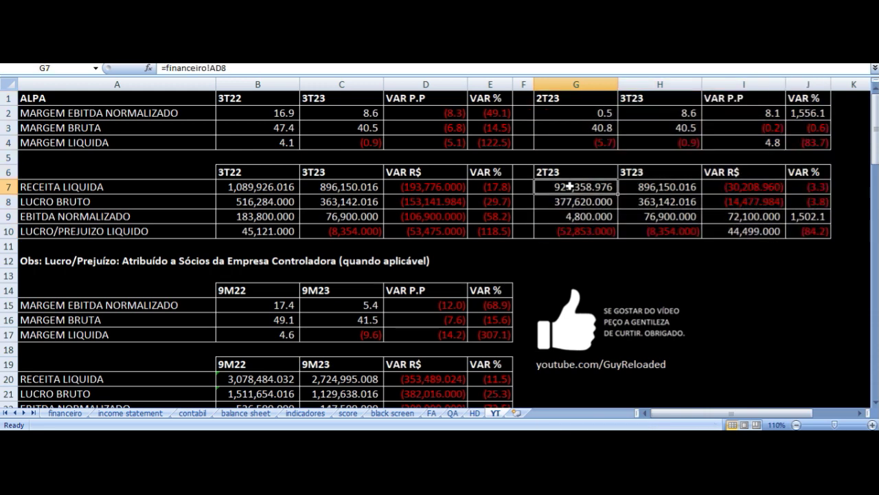
Step: Go to the 9M22 versus 9M23 margin table and look over its period headers and first rows, ending on the MARGEM EBITDA NORMALIZADO label
scroll(419, 227, "down", 3)
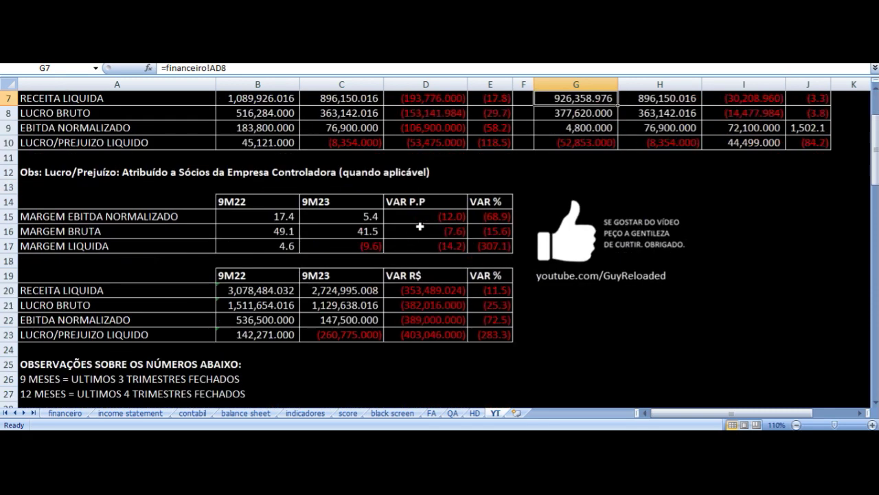
scroll(419, 226, "down", 1)
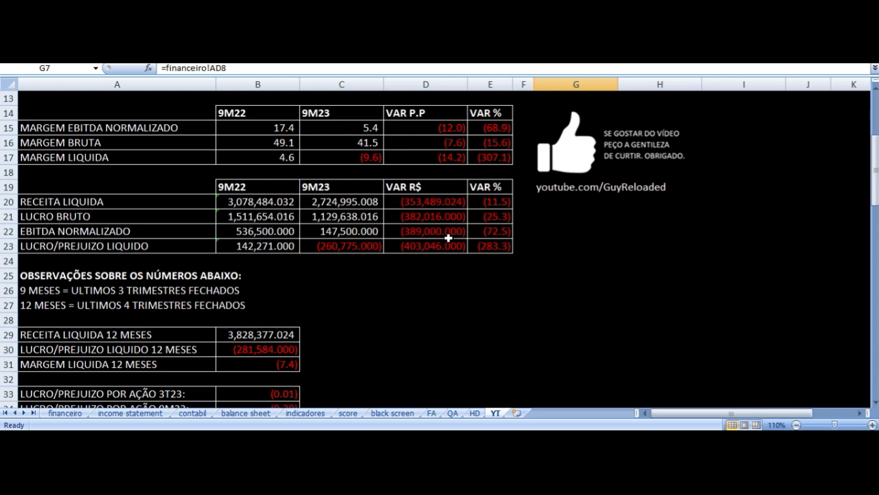
left_click(260, 129)
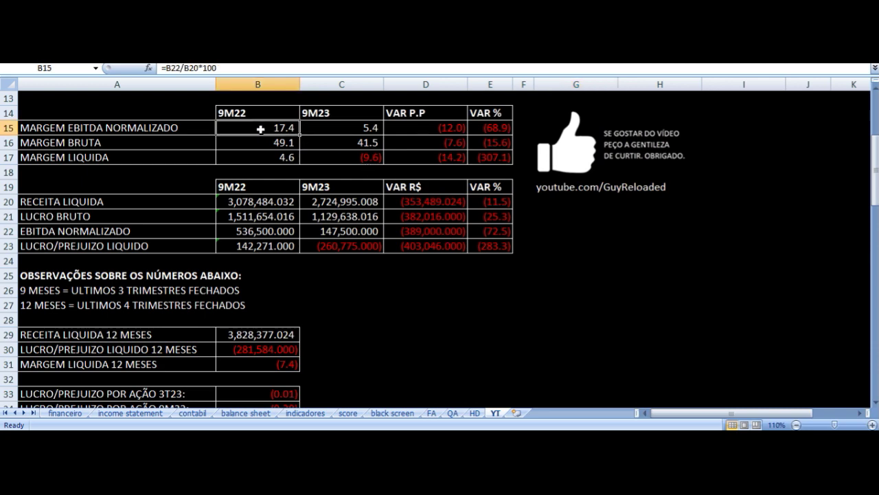
key("Left")
key("Right")
key("Up")
key("Down")
key("Right")
key("Down")
key("Left")
key("Left")
key("Up")
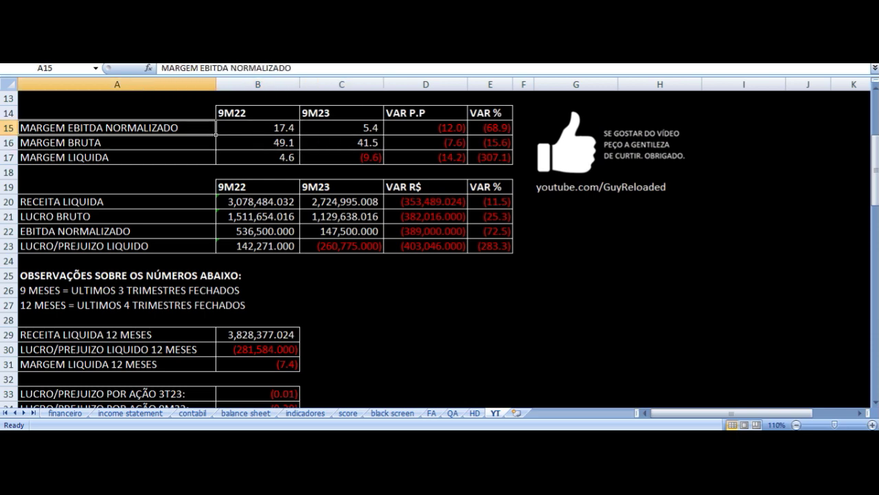
Step: Compare MARGEM EBITDA NORMALIZADO between 9M22 and 9M23 and check its VAR P.P cell
key("Right")
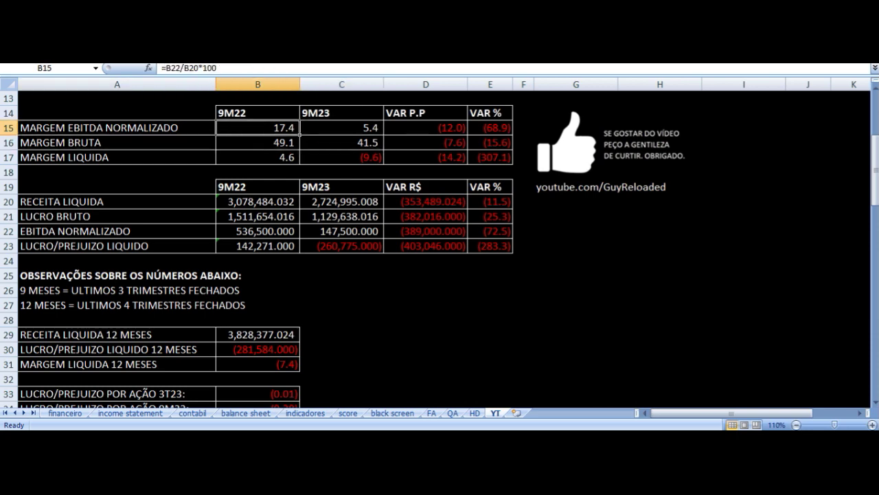
key("Right")
key("Right")
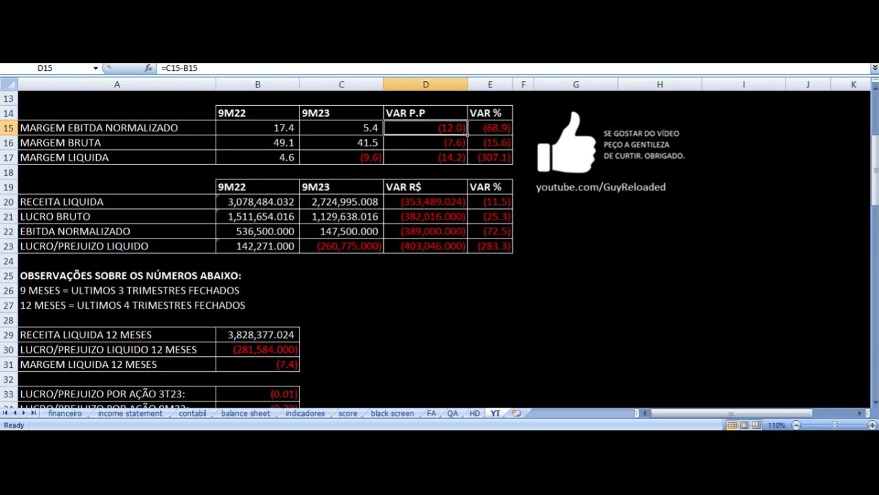
Step: Examine the MARGEM BRUTA row for 9M22 and 9M23, from its label to the VAR P.P cell
key("Down")
key("Left")
key("Left")
key("Left")
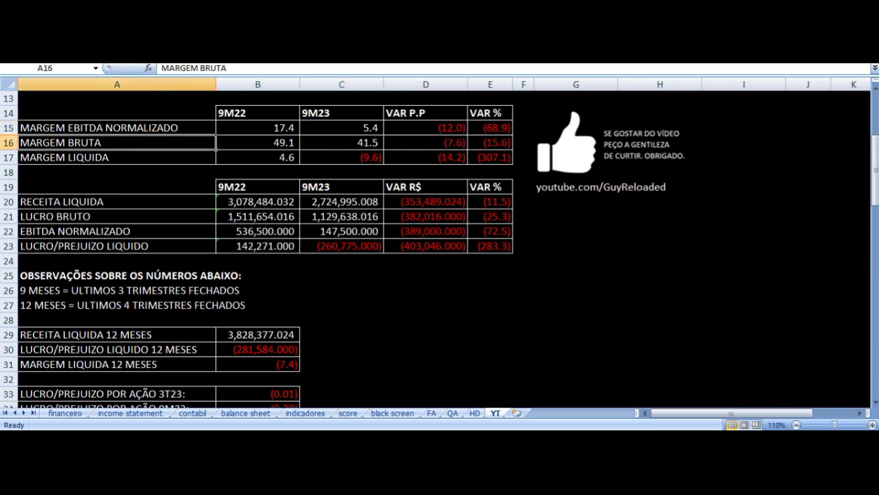
left_click(257, 142)
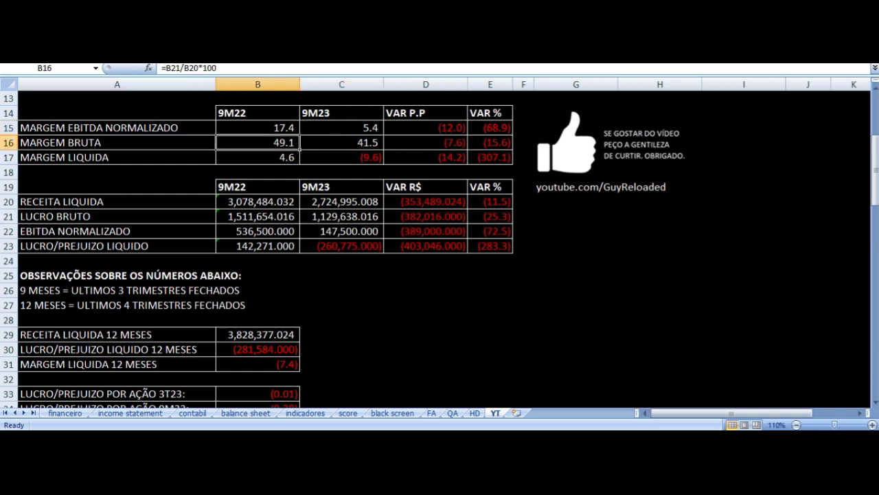
left_click(341, 142)
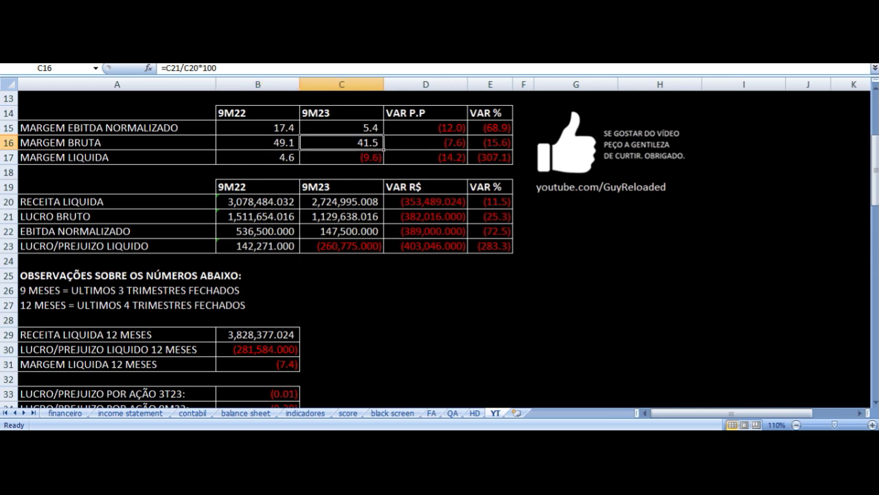
left_click(425, 142)
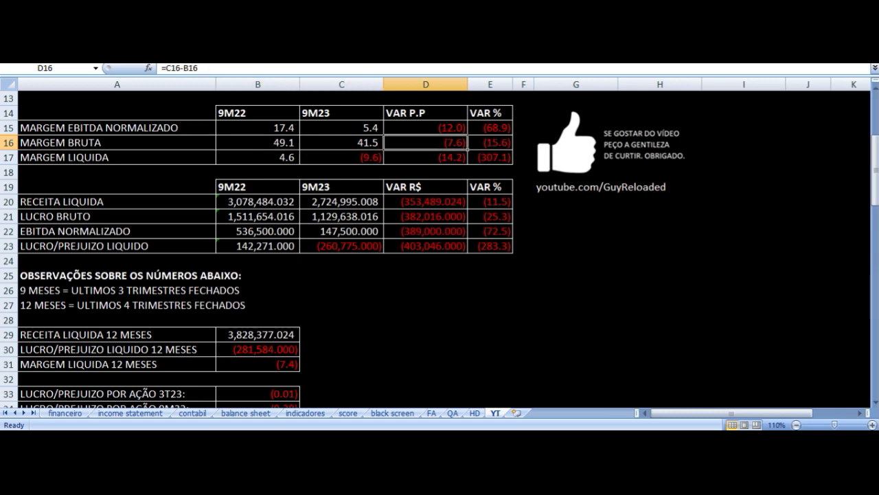
Step: Examine the MARGEM LIQUIDA row for 9M22 and 9M23, from its label to the VAR P.P cell
left_click(116, 158)
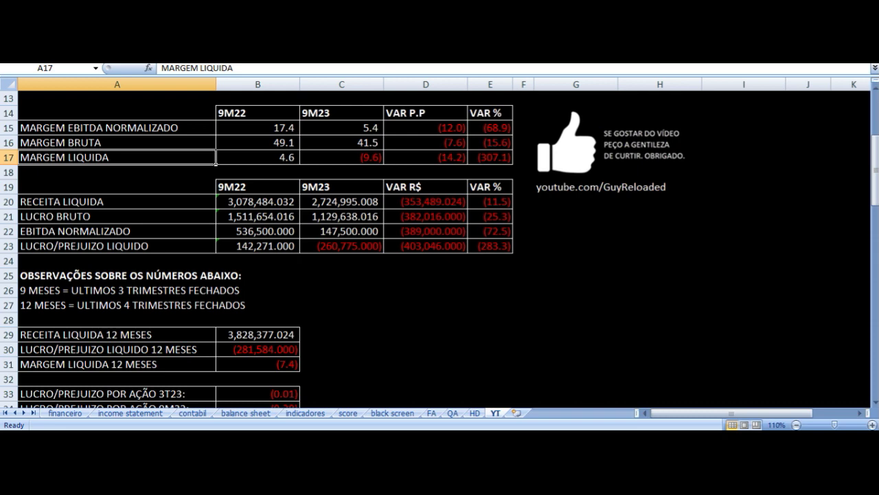
left_click(257, 157)
left_click(341, 157)
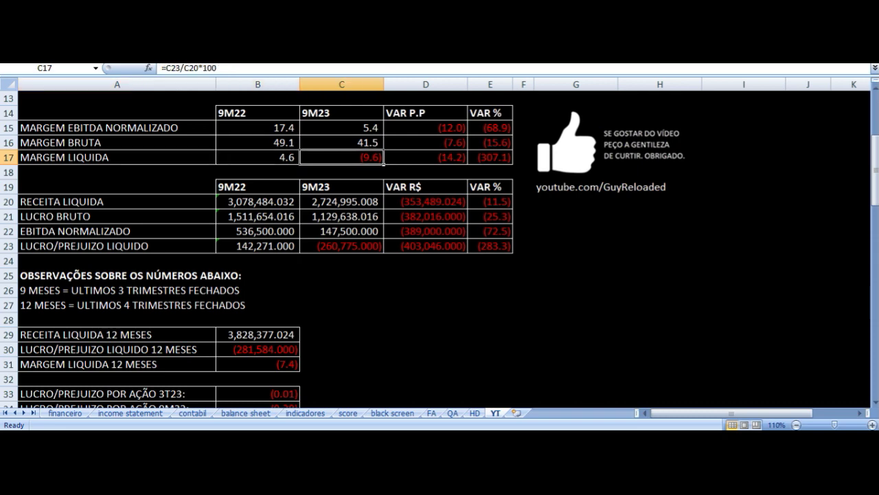
left_click(426, 157)
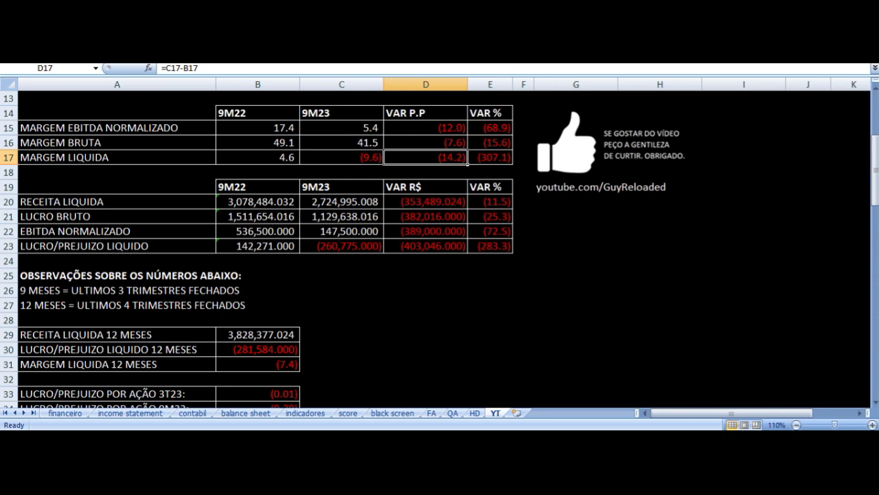
Step: Review the nine-month RECEITA LIQUIDA row across 9M22, 9M23 and VAR R$, ending on its VAR % cell
key("Down")
key("Down")
key("Down")
key("Left")
key("Left")
key("Left")
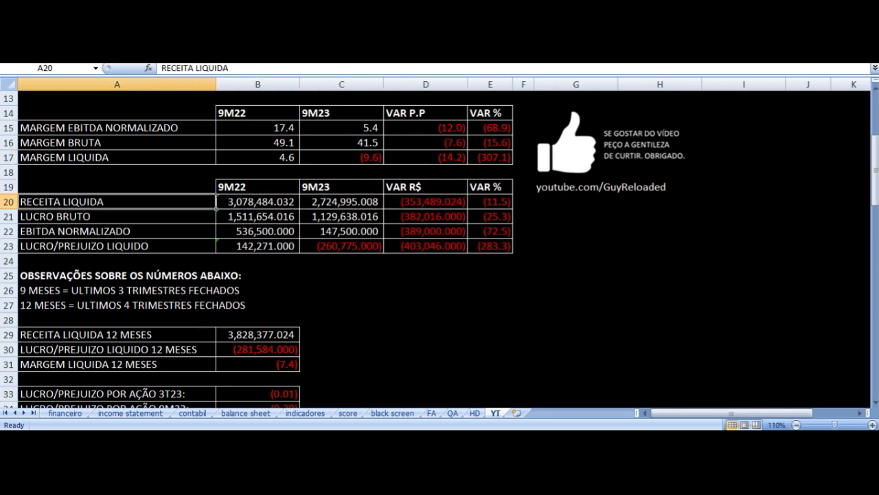
key("Right")
key("Right")
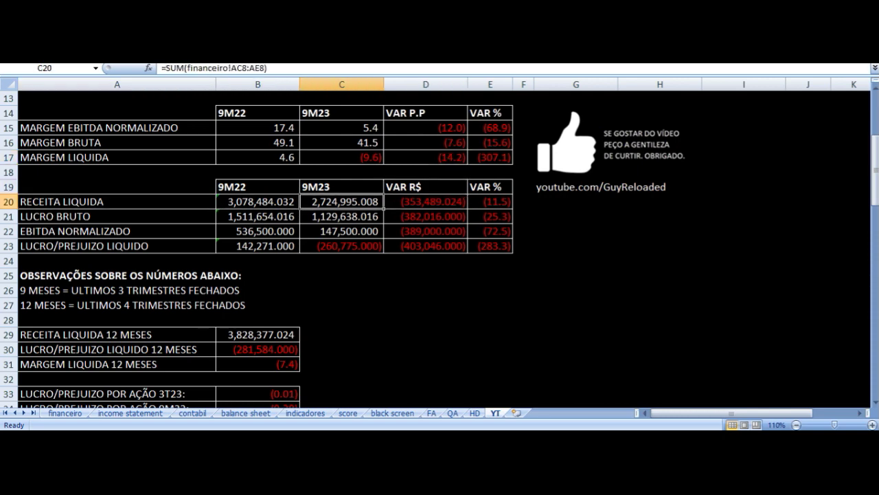
key("Right")
key("Right")
Step: Review the nine-month LUCRO BRUTO row from its label across 9M22, 9M23 and VAR R$ to VAR %
key("Down")
key("Left")
key("Left")
key("Left")
key("Left")
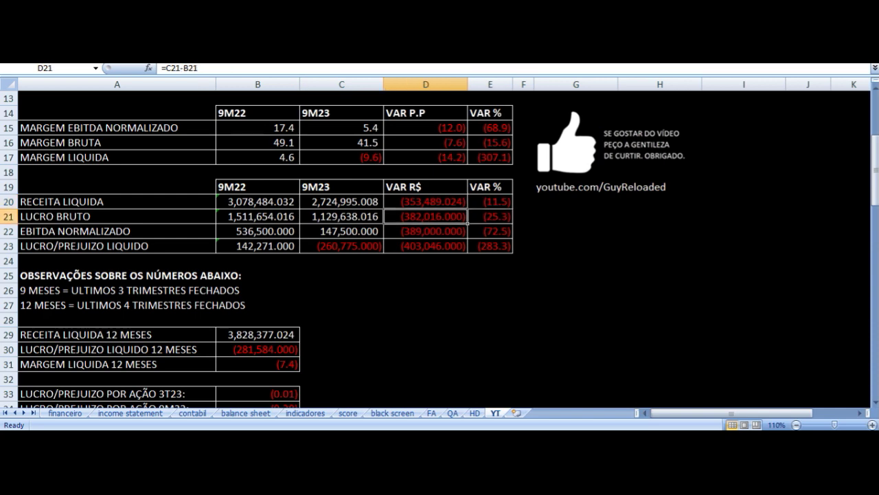
key("Right")
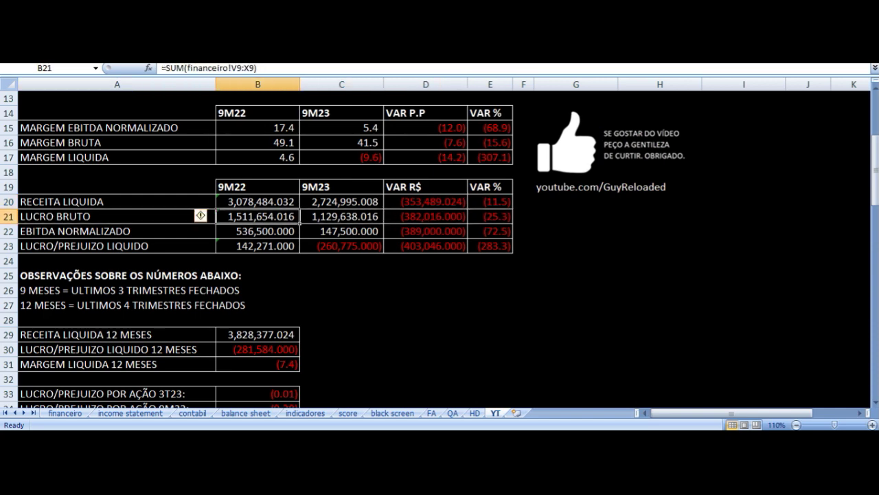
key("Right")
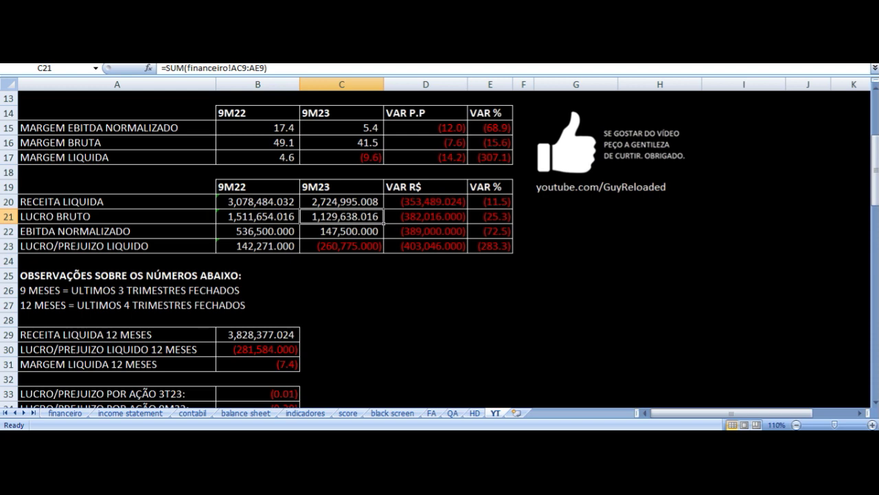
key("Right")
key("Right")
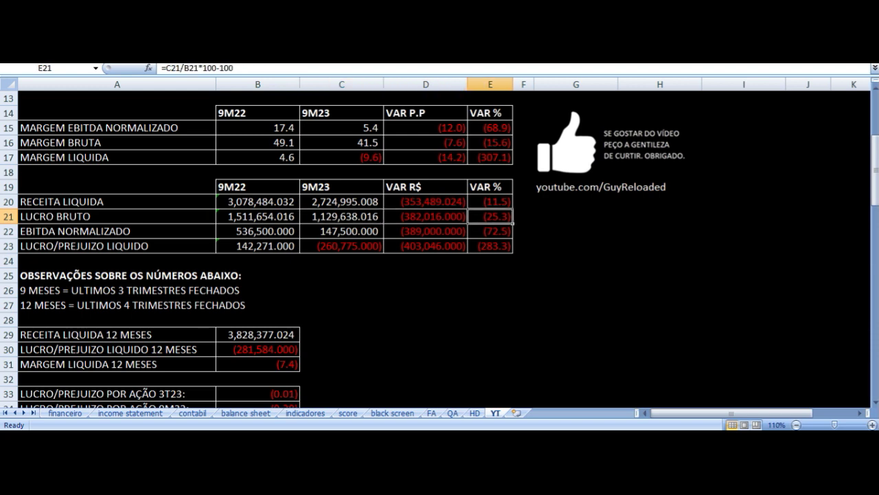
Step: Review the nine-month EBITDA NORMALIZADO row from its label across both periods to the VAR % cell
key("Down")
key("Left")
key("Left")
key("Left")
key("Left")
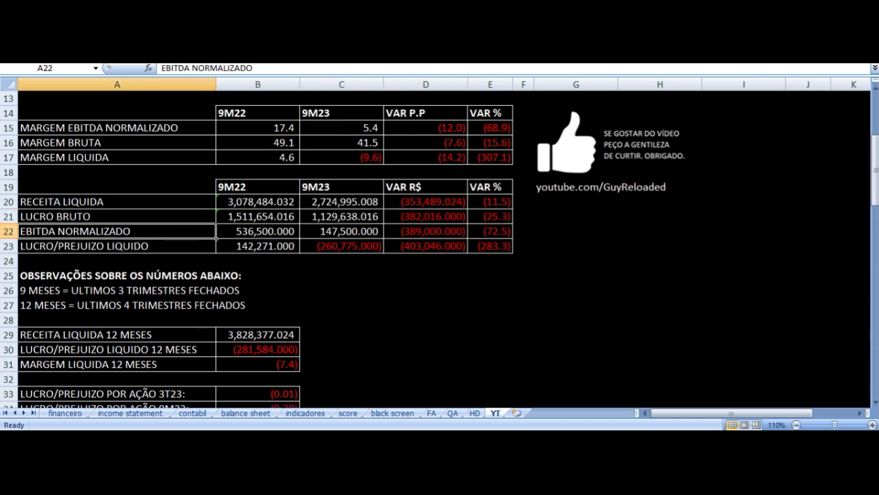
key("Right")
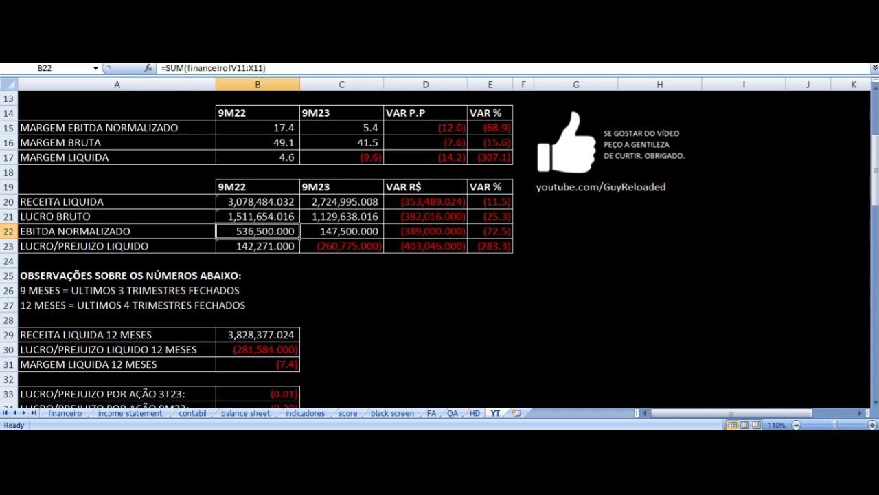
key("Right")
key("Right")
key("Right")
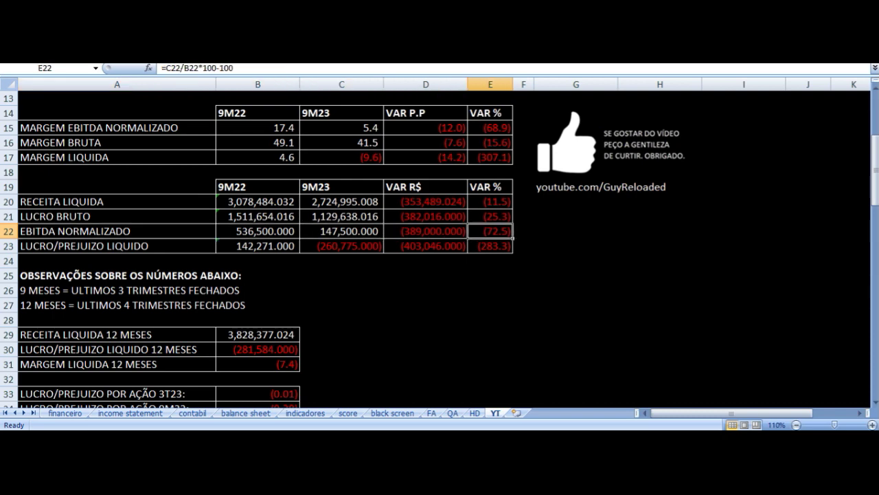
Step: Compare nine-month LUCRO/PREJUIZO LIQUIDO between 9M22 and 9M23, check its VAR R$ cell and return to the 9M23 value
key("Down")
key("Left")
key("Left")
key("Left")
key("Left")
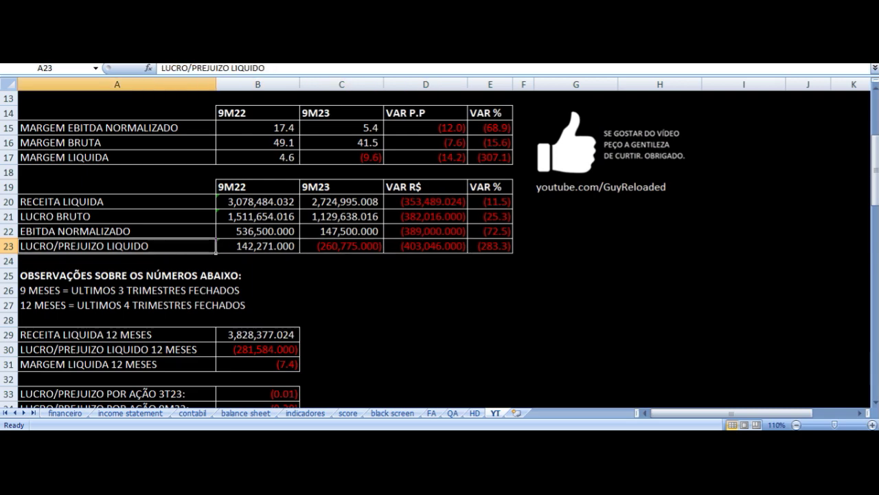
key("Right")
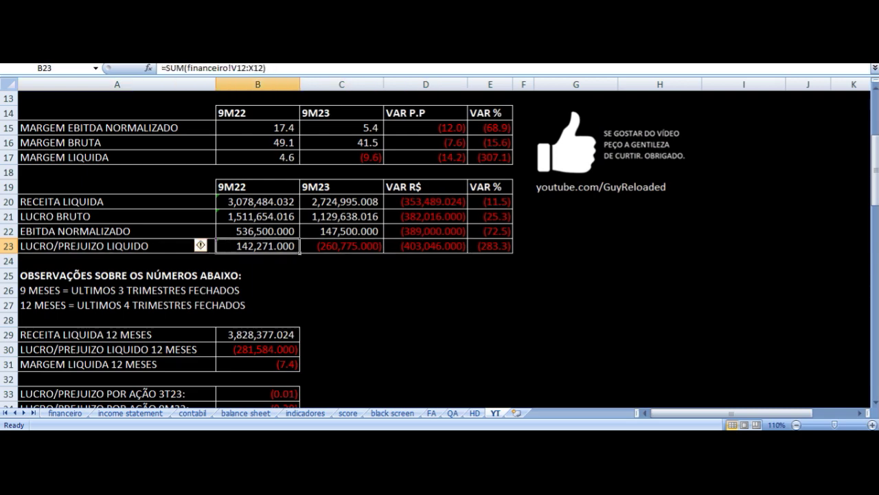
key("Right")
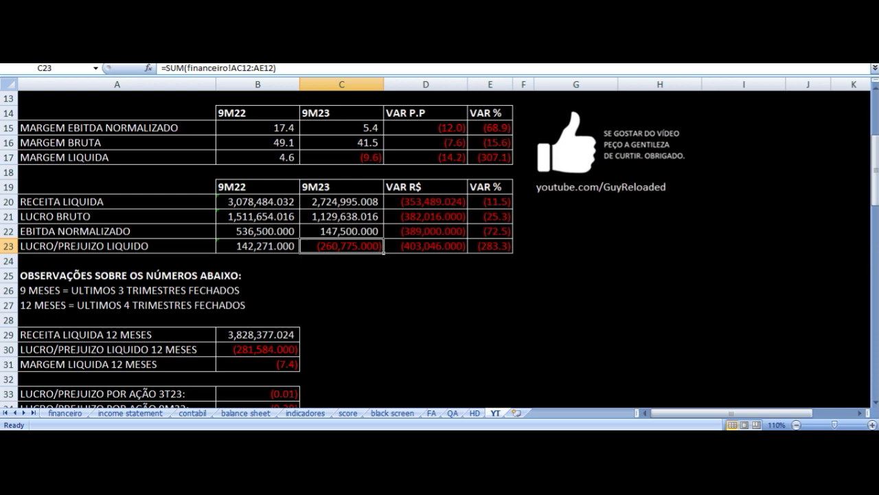
key("Right")
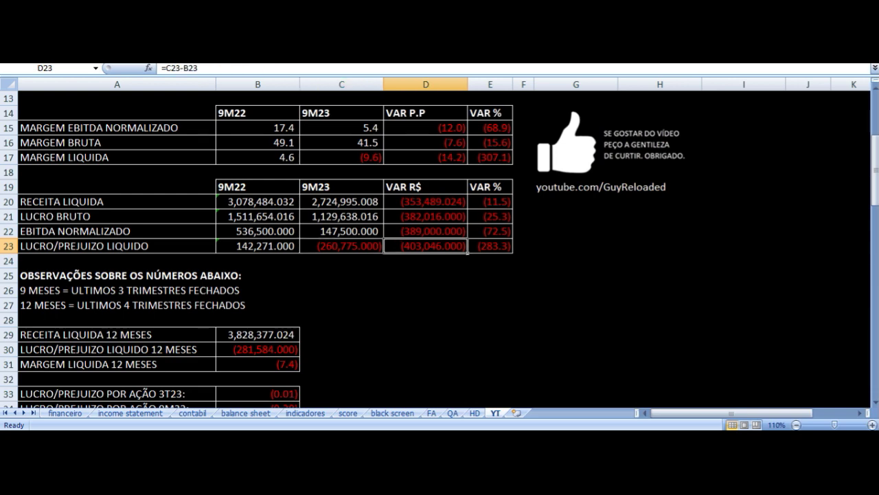
key("Left")
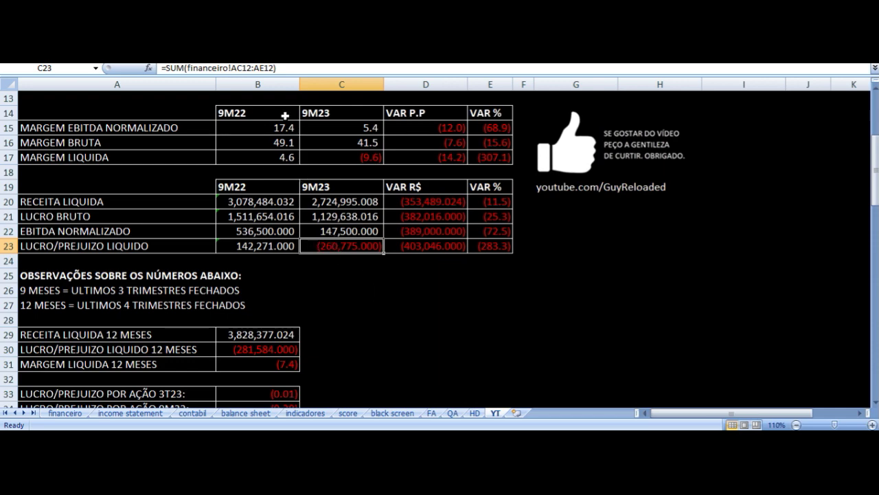
Step: Highlight both 9M22 versus 9M23 tables, B14 to E23, and select the 9M22 RECEITA LIQUIDA cell
left_click_drag(281, 113, 467, 241)
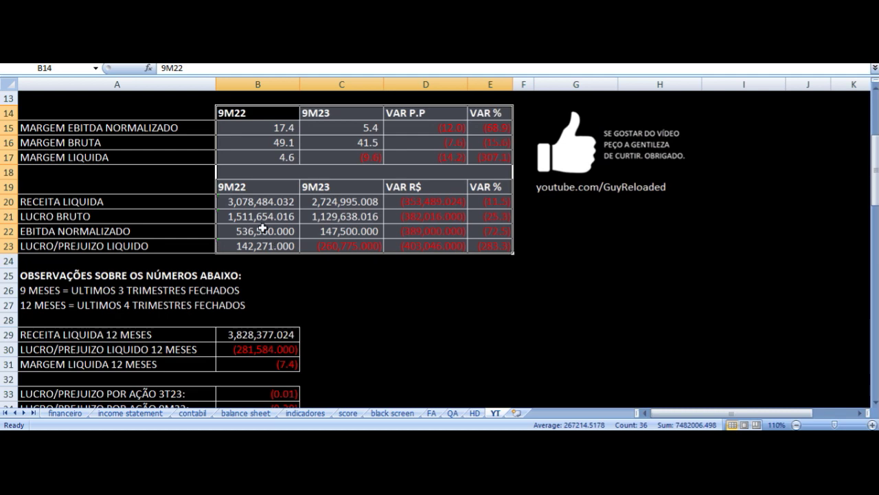
left_click(250, 203)
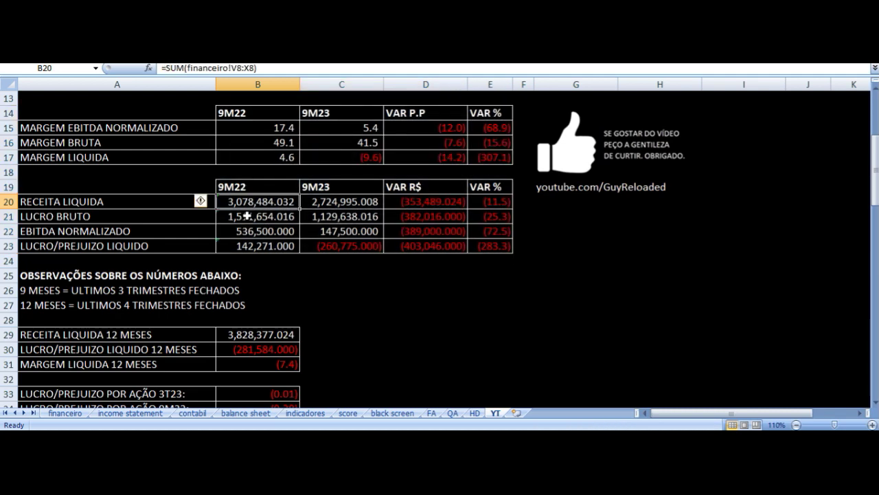
Step: Review the nine-month RECEITA LIQUIDA row across to VAR % and return to its label
key("Right")
key("Right")
key("Right")
key("Left")
key("Left")
key("Left")
key("Left")
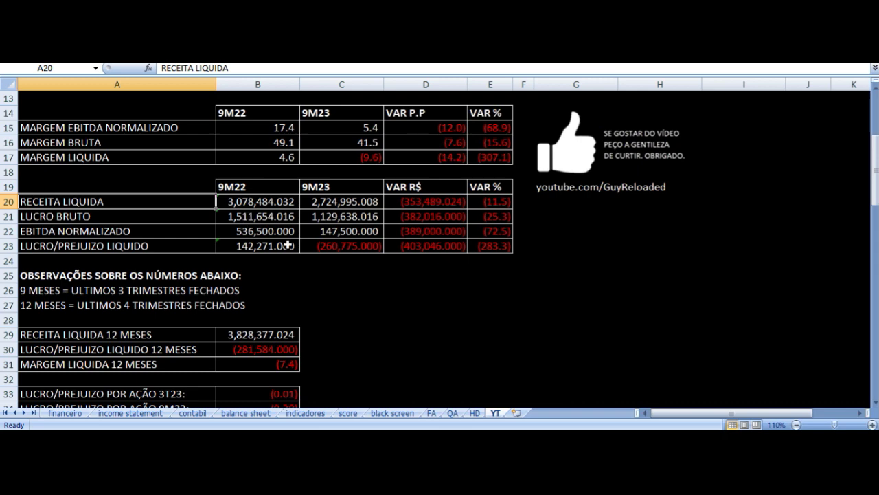
Step: Review the label and value of RECEITA LIQUIDA 12 MESES and LUCRO/PREJUIZO LIQUIDO 12 MESES
scroll(338, 216, "down", 2)
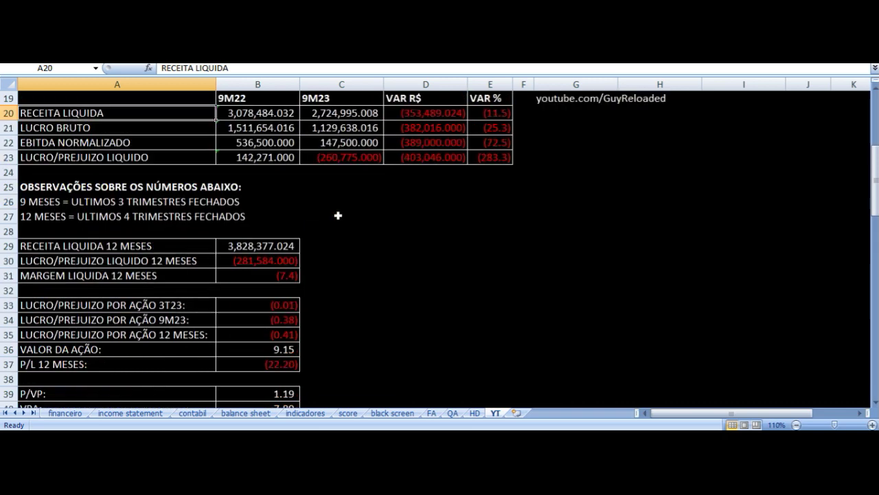
scroll(338, 216, "down", 2)
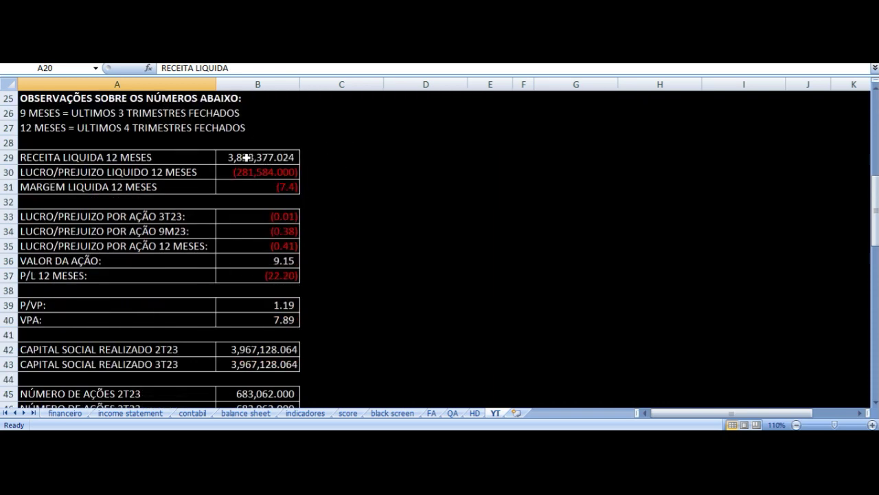
left_click(284, 157)
key("Left")
key("Right")
key("Down")
key("Left")
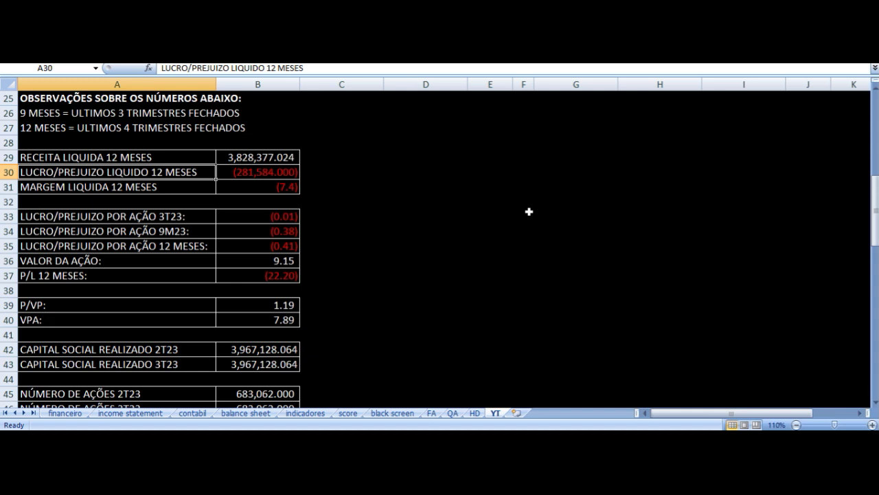
key("Right")
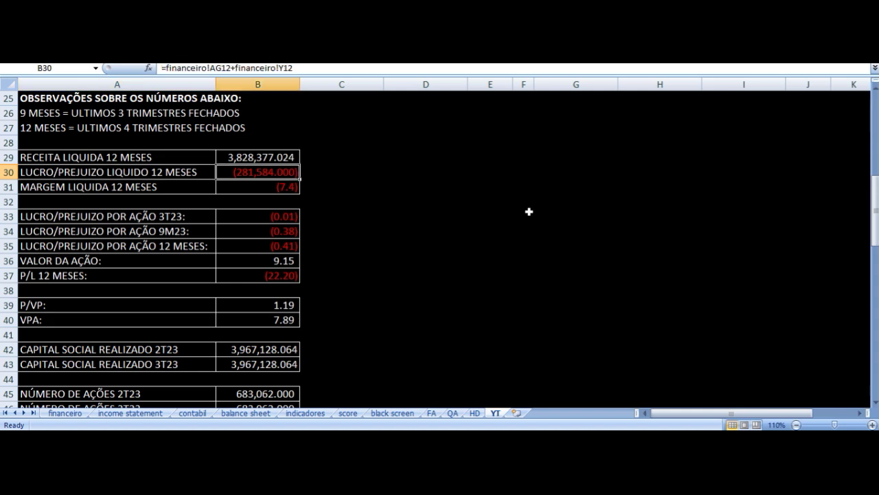
Step: Read the notes defining 12 MESES and 9 MESES in A27 and A26
key("Left")
key("Up")
key("Up")
key("Up")
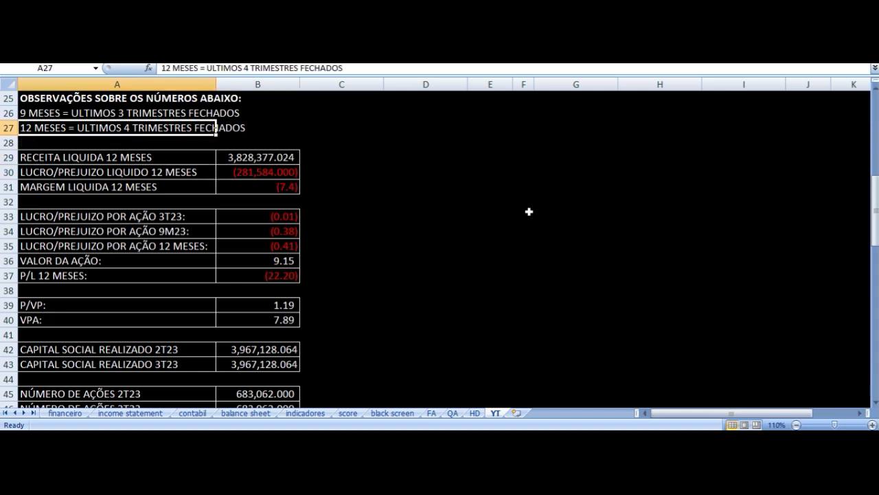
key("Up")
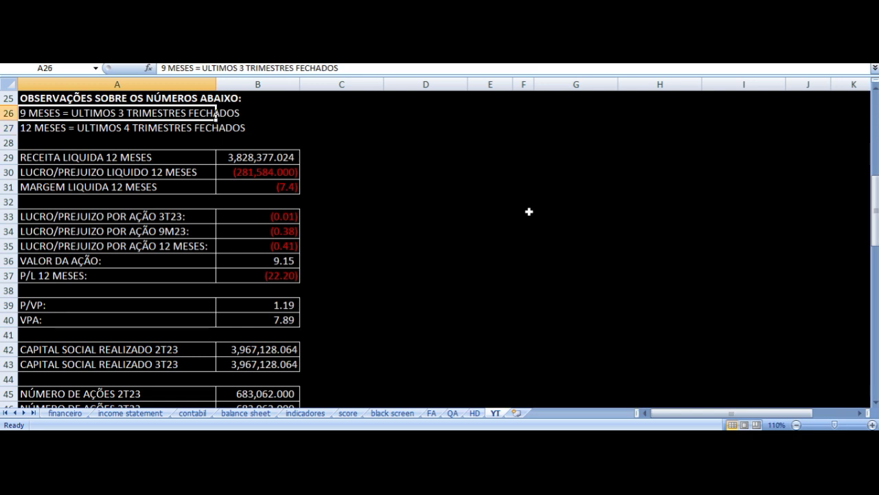
Step: Move from the 9 MESES note to the LUCRO/PREJUIZO POR AÇÃO 3T23 row and check its value in B33
key("Down")
key("Down")
key("Down")
key("Down")
key("Down")
key("Down")
key("Down")
key("Down")
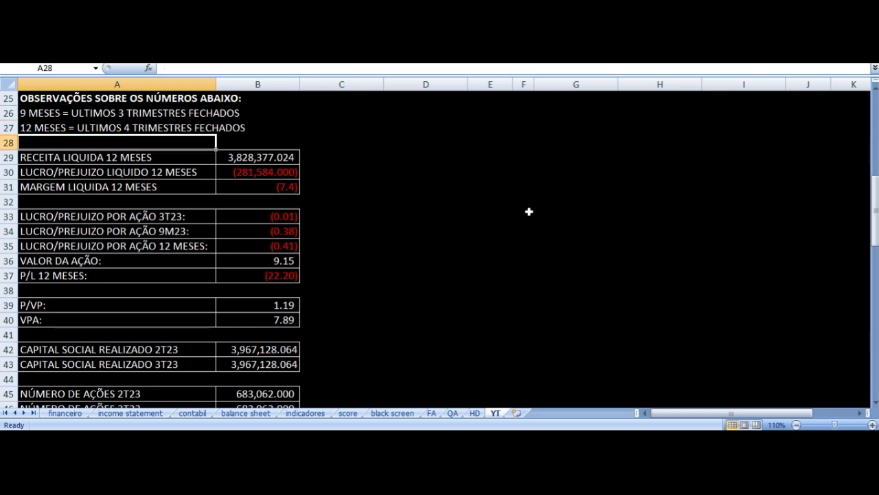
key("Up")
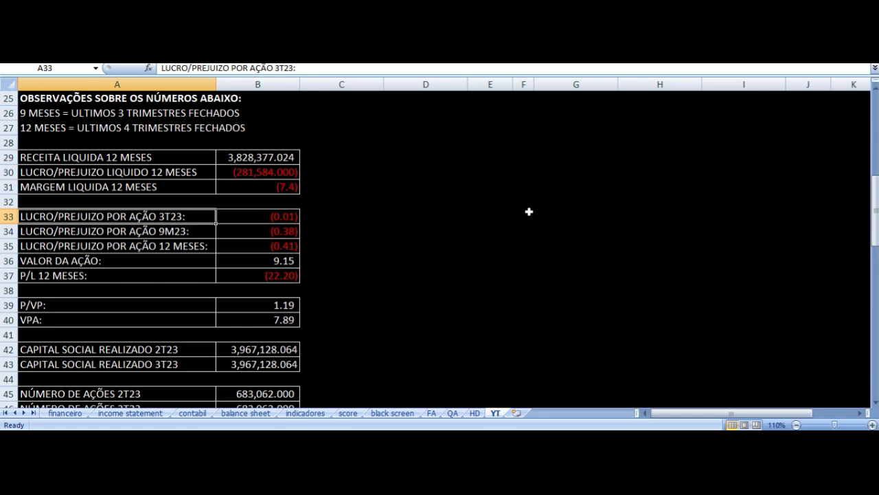
key("Right")
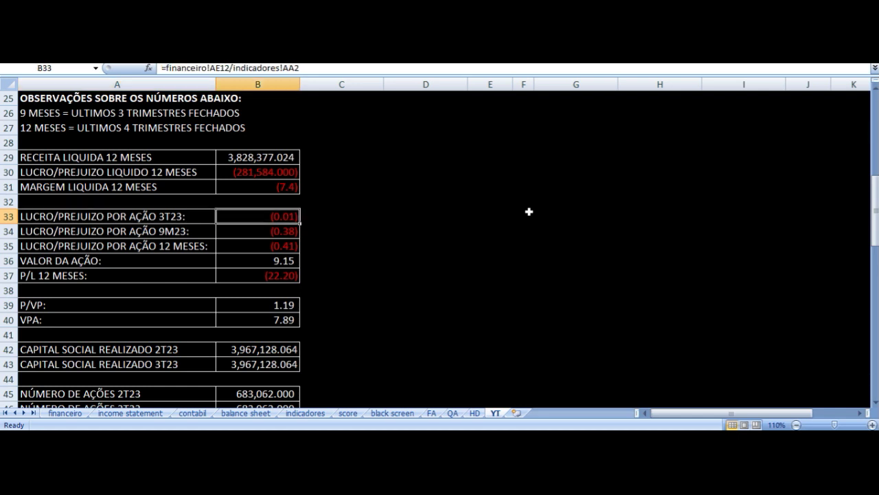
Step: Review the label and value of LUCRO/PREJUIZO POR AÇÃO for 9M23 and for 12 MESES
key("Down")
key("Left")
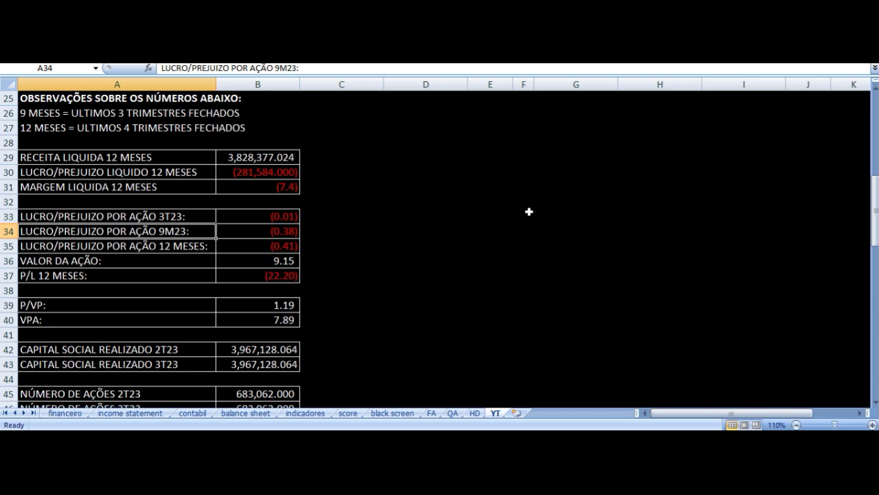
key("Right")
key("Left")
key("Down")
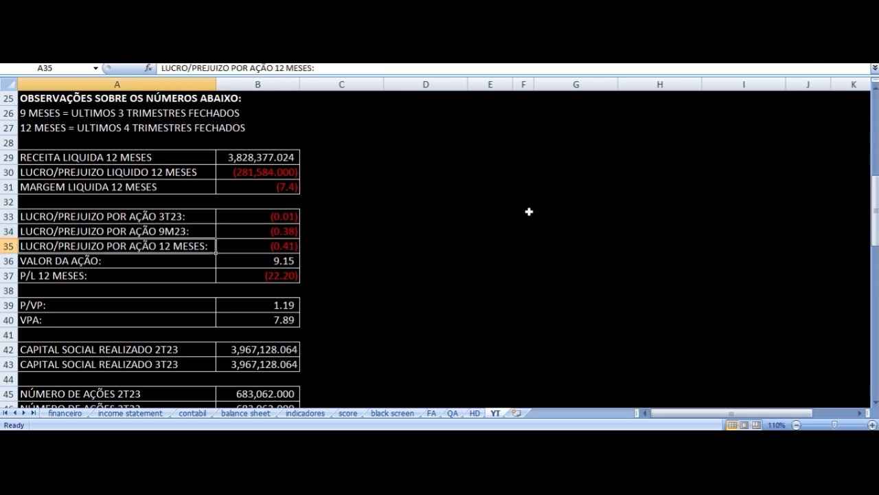
key("Right")
key("Left")
Step: Review the VALOR DA AÇÃO and P/L 12 MESES rows, ending on the P/L value
key("Down")
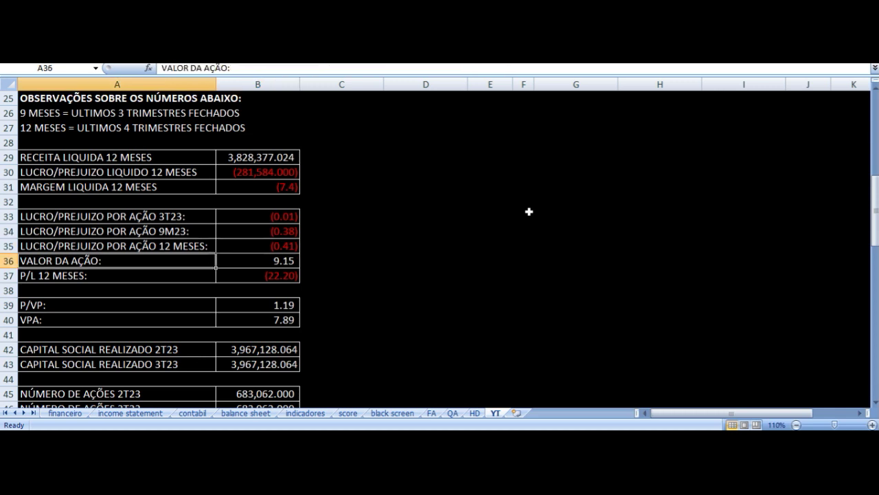
key("Right")
key("Down")
key("Left")
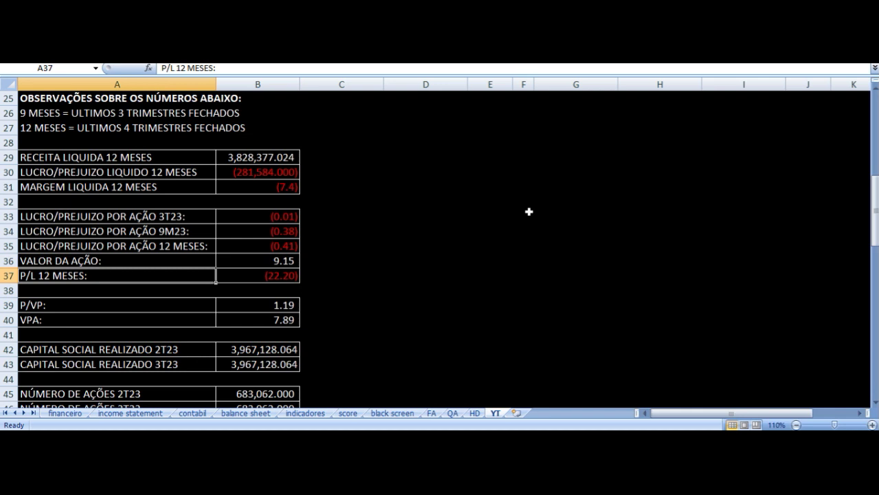
key("Right")
Step: Return from the P/L value to the LUCRO/PREJUIZO LIQUIDO 12 MESES value in B30
key("Up")
key("Up")
key("Up")
key("Up")
key("Up")
key("Up")
key("Up")
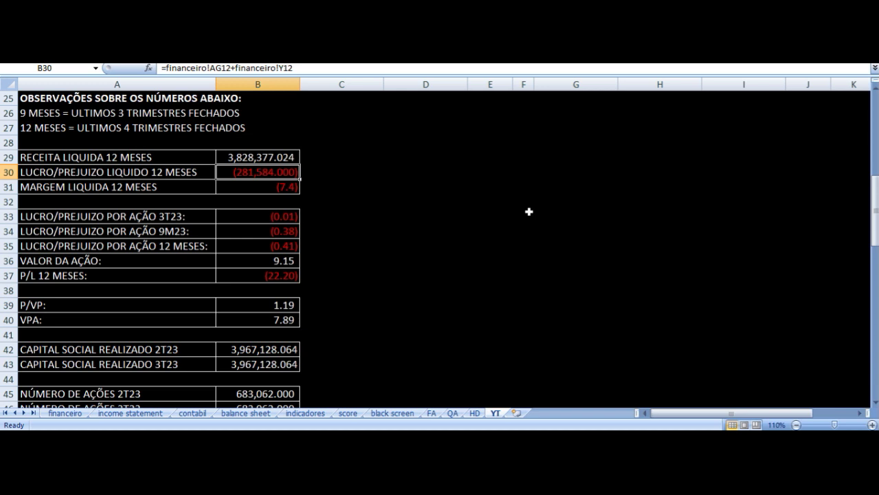
Step: Check the P/VP value in B39, then the VPA label and value in row 40
scroll(385, 304, "down", 2)
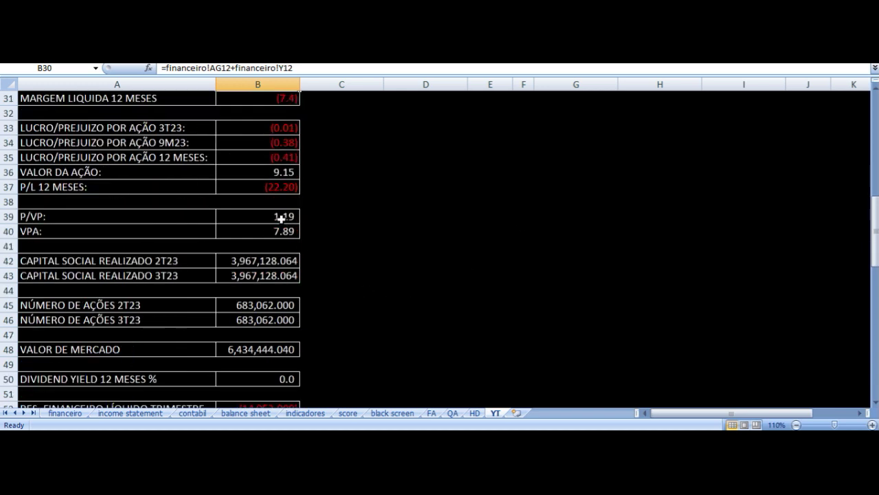
left_click(279, 218)
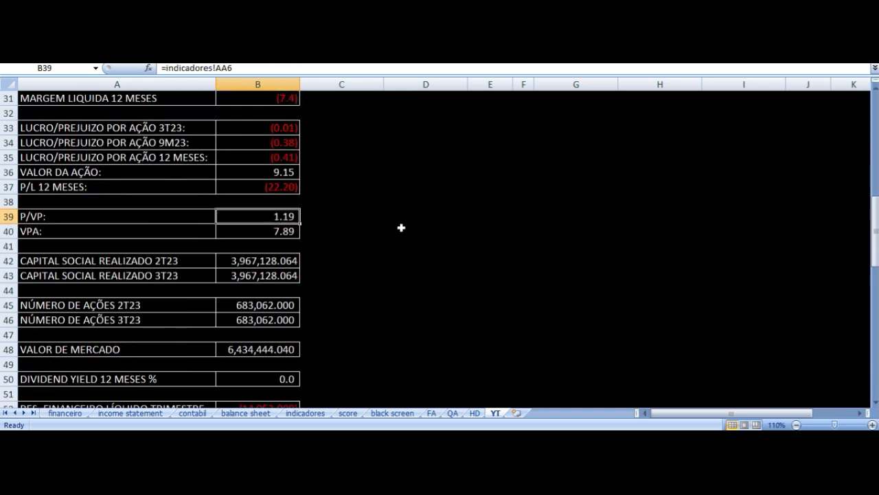
key("Down")
key("Left")
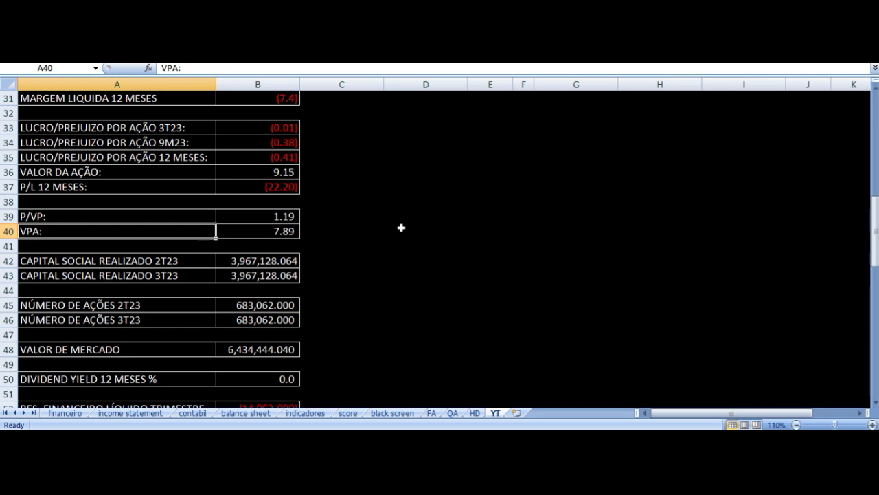
key("Right")
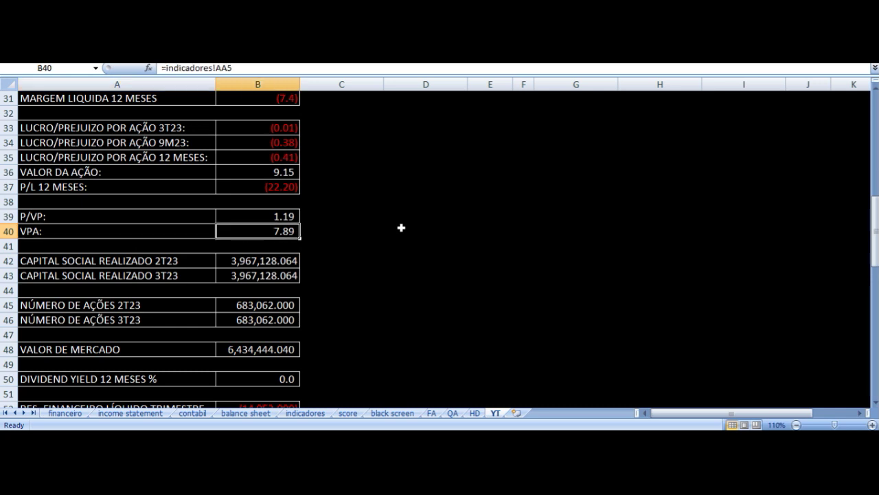
Step: Go back to the P/L 12 MESES value in B37
key("Up")
key("Up")
key("Up")
key("Up")
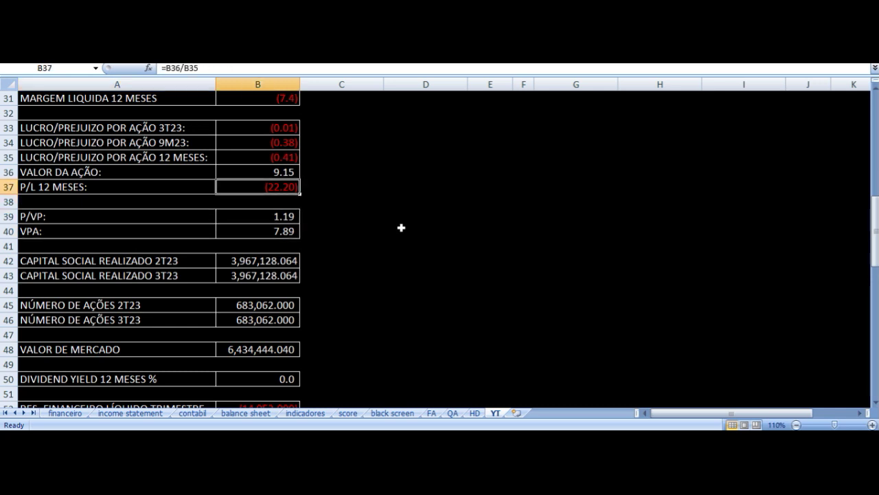
Step: Move from the P/L value to the VPA row and review its label and value
key("Down")
key("Down")
key("Down")
key("Down")
key("Left")
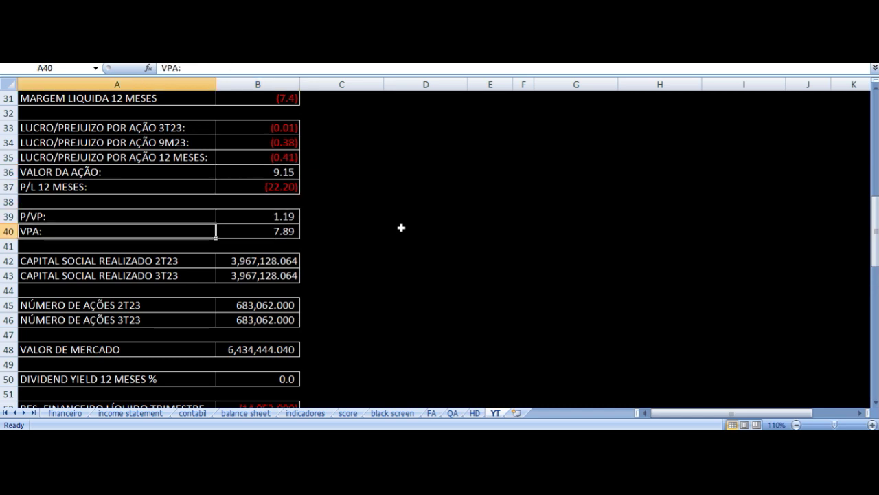
key("Right")
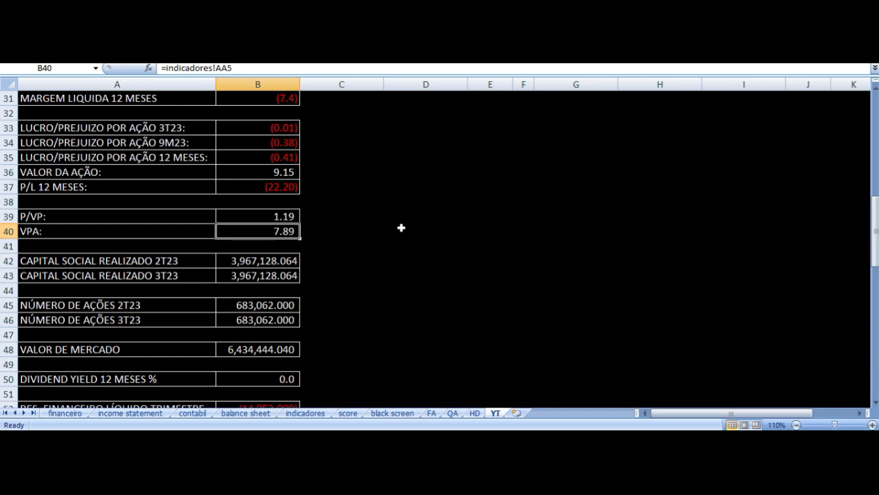
Step: Review the P/VP value and label, then check the VALOR DA AÇÃO value in B36
key("Up")
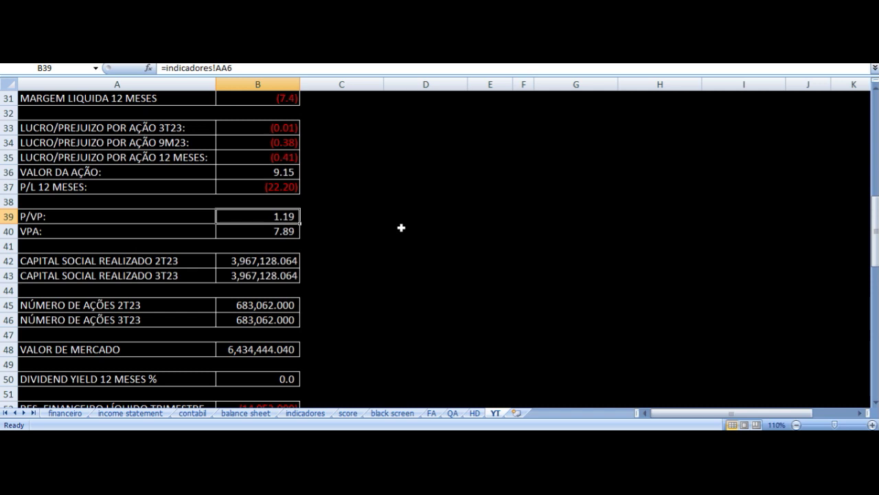
key("Left")
key("Right")
key("Up")
key("Up")
key("Up")
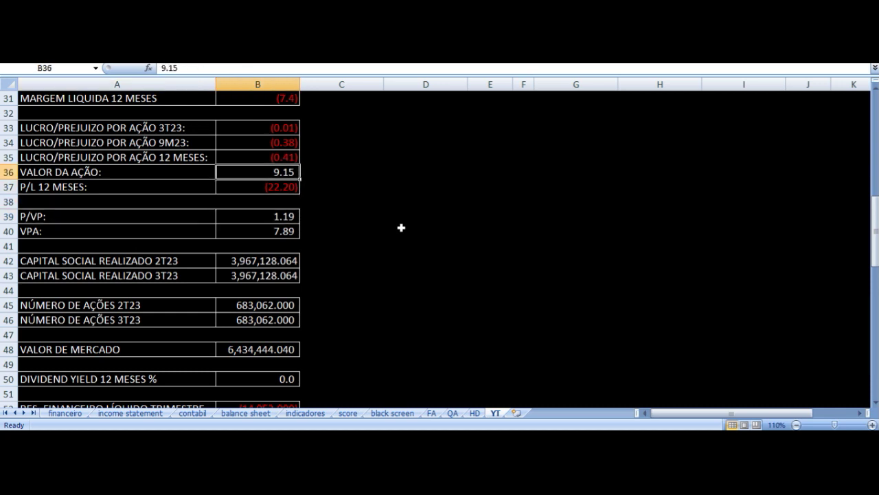
Step: Compare the VALOR DA AÇÃO row with the VPA value in B40
key("Left")
key("Down")
key("Down")
key("Down")
key("Down")
key("Right")
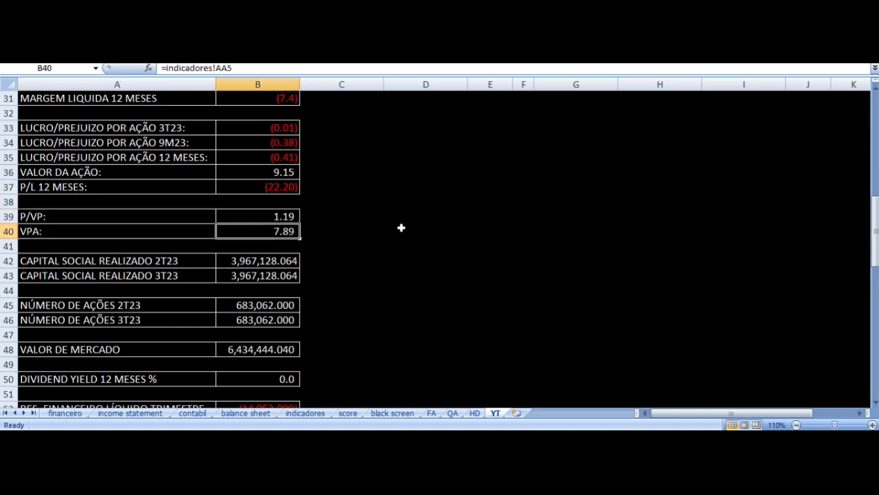
Step: Review the P/VP label and value, then the P/L 12 MESES value and label
key("Up")
key("Left")
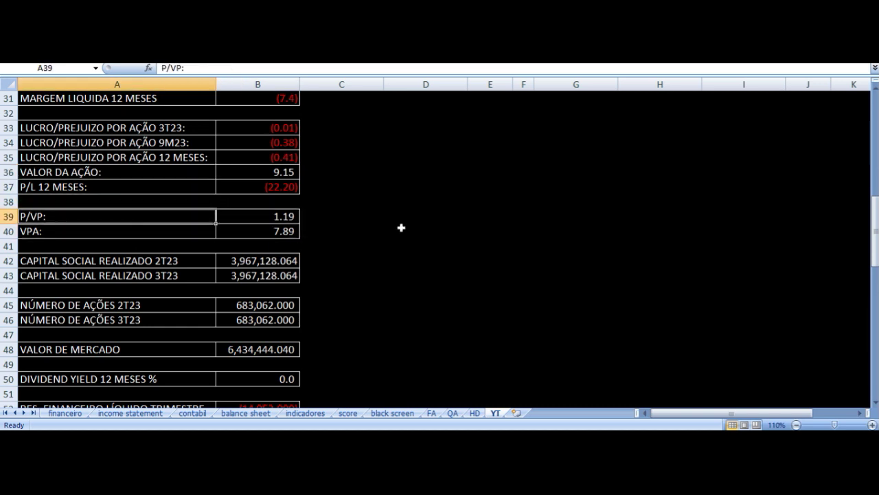
key("Right")
key("Up")
key("Up")
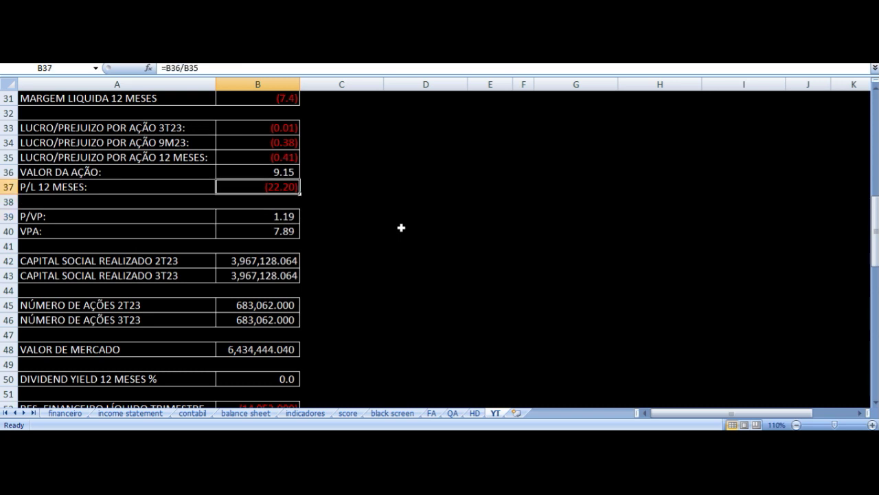
key("Left")
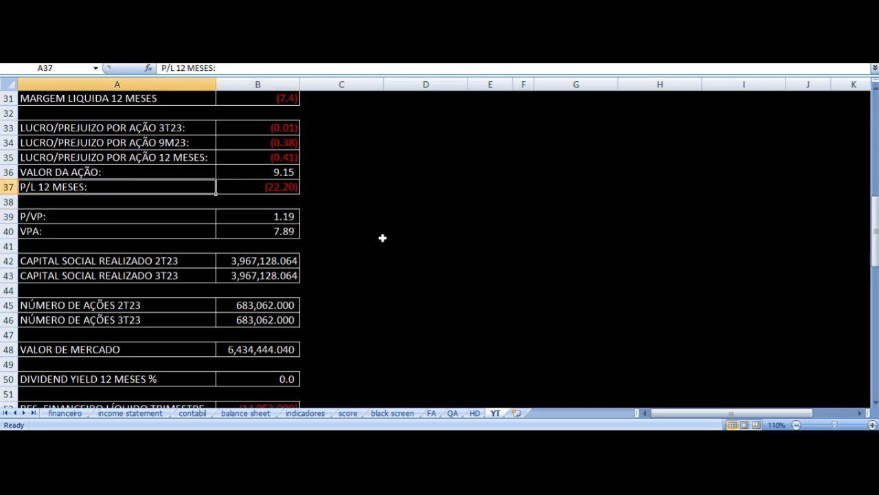
Step: Revisit the VALOR DA AÇÃO and P/L 12 MESES labels and values, ending on the P/VP value in B39
key("Up")
key("Right")
key("Down")
key("Left")
key("Right")
key("Right")
key("Left")
key("Left")
key("Right")
key("Down")
key("Down")
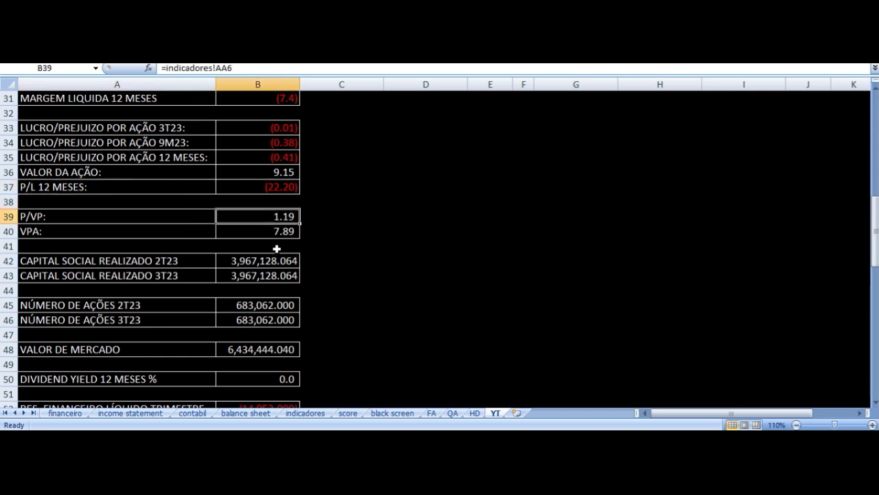
Step: Review the CAPITAL SOCIAL REALIZADO rows for 2T23 and 3T23, ending on the 3T23 value in B43
key("Down")
key("Left")
key("Down")
key("Down")
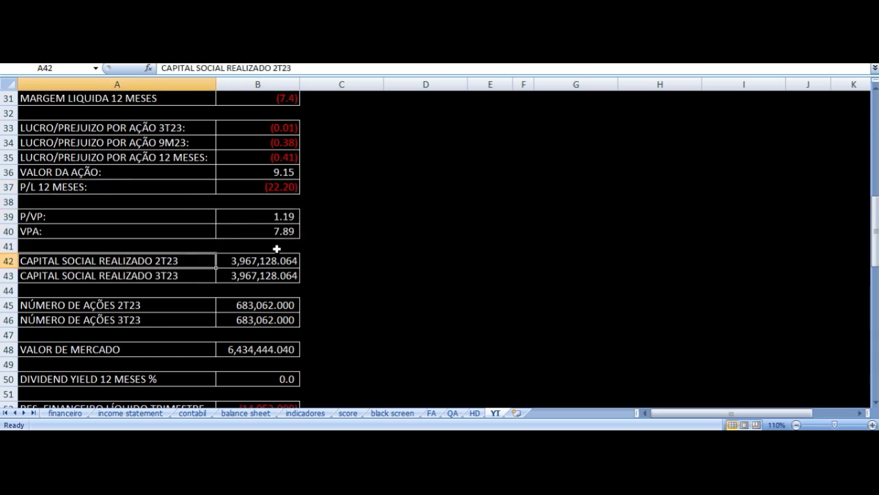
key("Down")
key("Right")
Step: Check the NÚMERO DE AÇÕES 2T23 row, then the VALOR DE MERCADO label and value in row 48
key("Down")
key("Down")
key("Left")
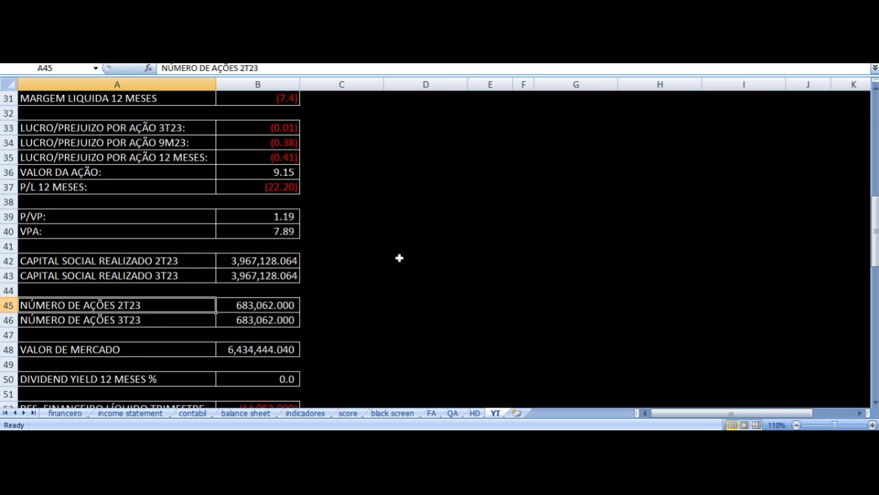
scroll(339, 242, "down", 3)
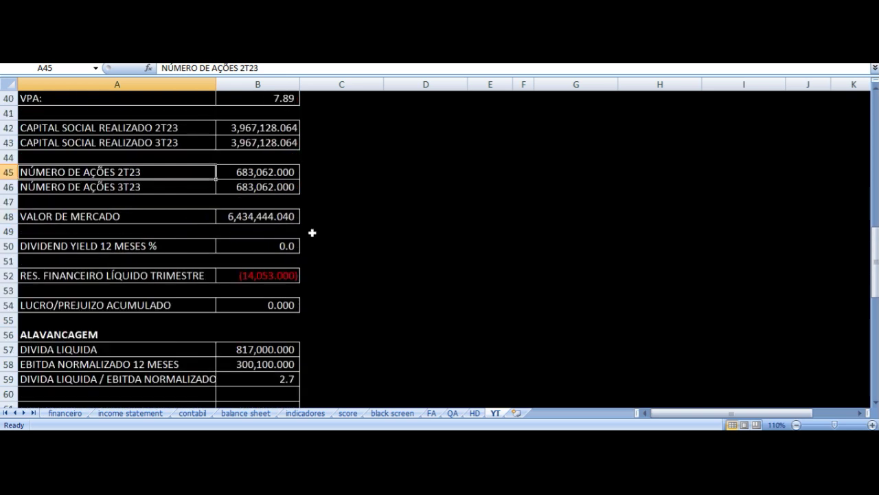
left_click(158, 215)
key("Right")
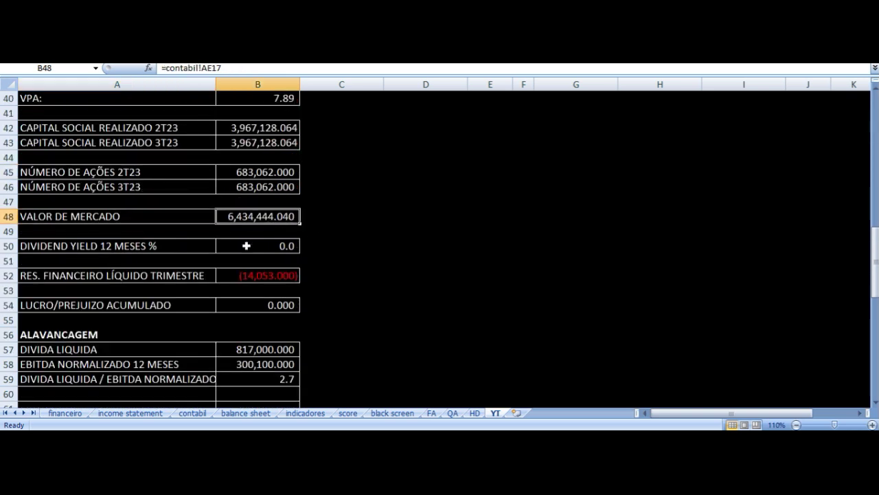
Step: Review the DIVIDEND YIELD 12 MESES % value and label, then select the RES. FINANCEIRO LÍQUIDO TRIMESTRE label
key("Down")
key("Down")
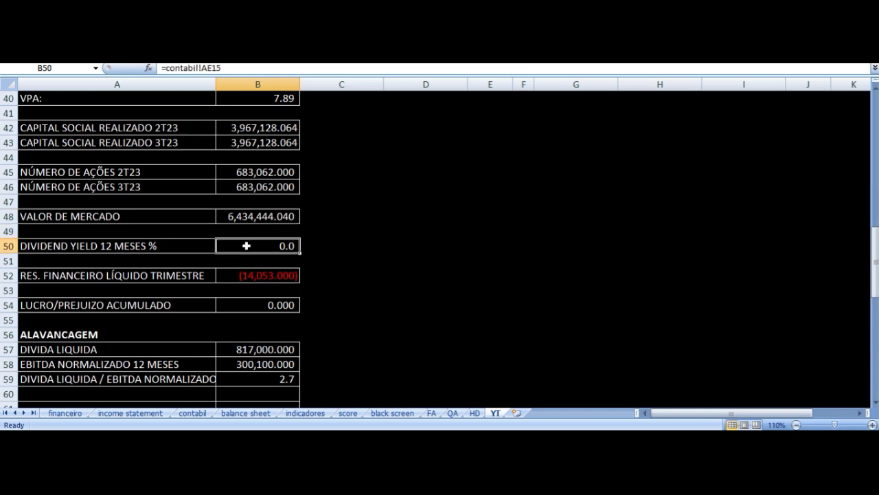
key("Left")
key("Right")
key("Down")
key("Down")
key("Left")
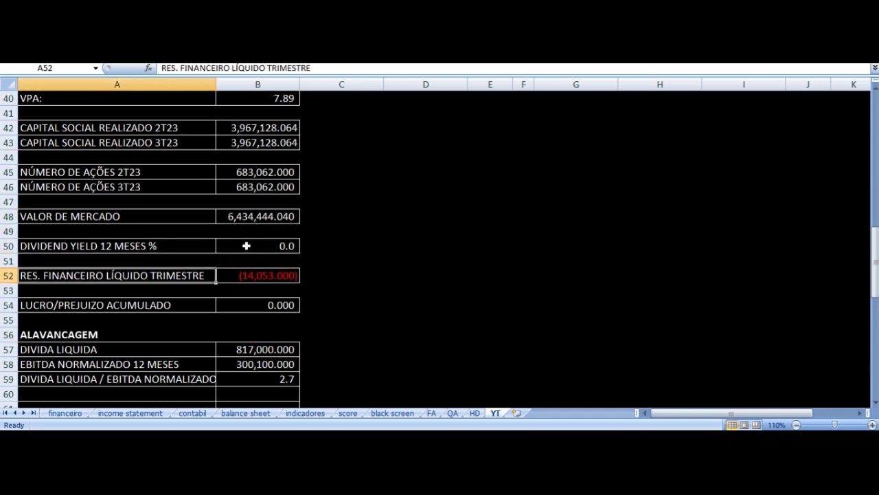
Step: Check the RES. FINANCEIRO LÍQUIDO TRIMESTRE value, then select the LUCRO/PREJUIZO ACUMULADO label in A54
key("Right")
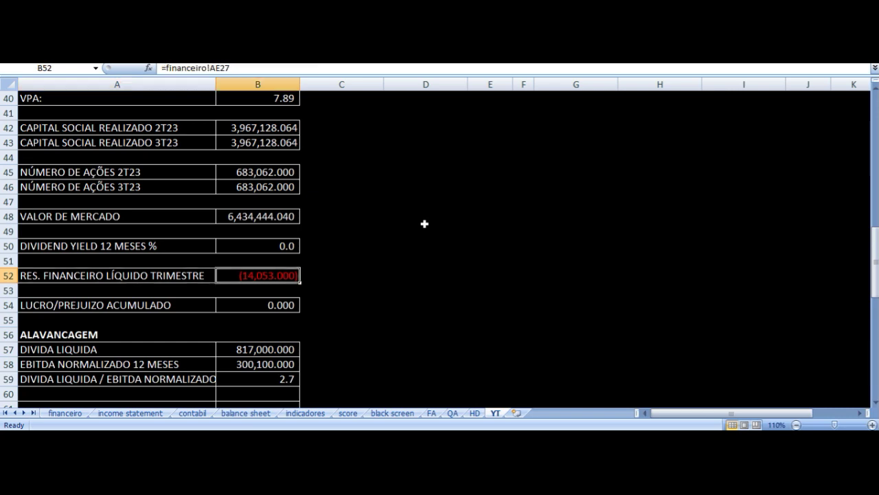
key("Down")
key("Down")
key("Left")
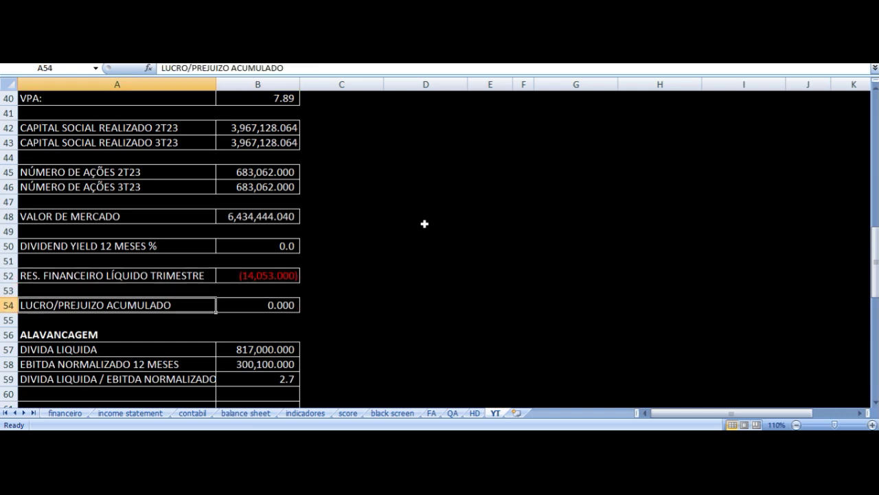
Step: Review the DIVIDA LIQUIDA and EBITDA NORMALIZADO 12 MESES labels under ALAVANCAGEM, ending on their ratio in B59
scroll(471, 263, "down", 4)
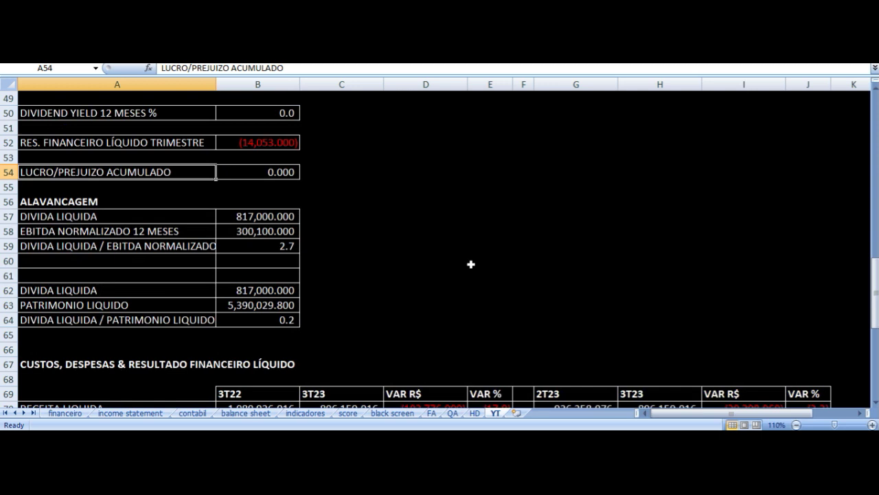
left_click(269, 204)
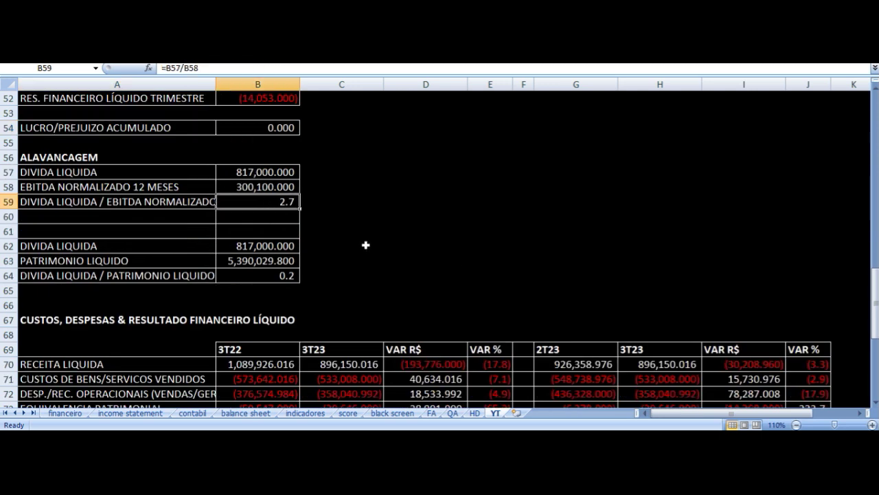
key("Up")
key("Up")
key("Left")
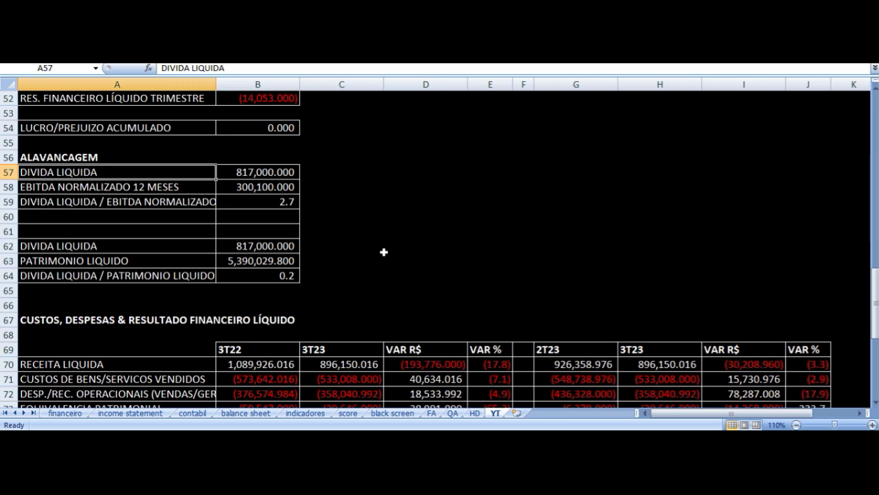
key("Down")
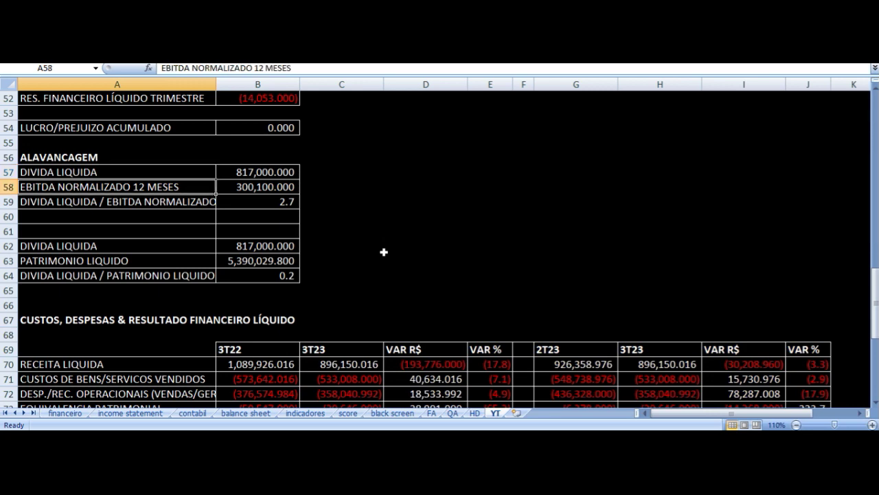
key("Right")
key("Down")
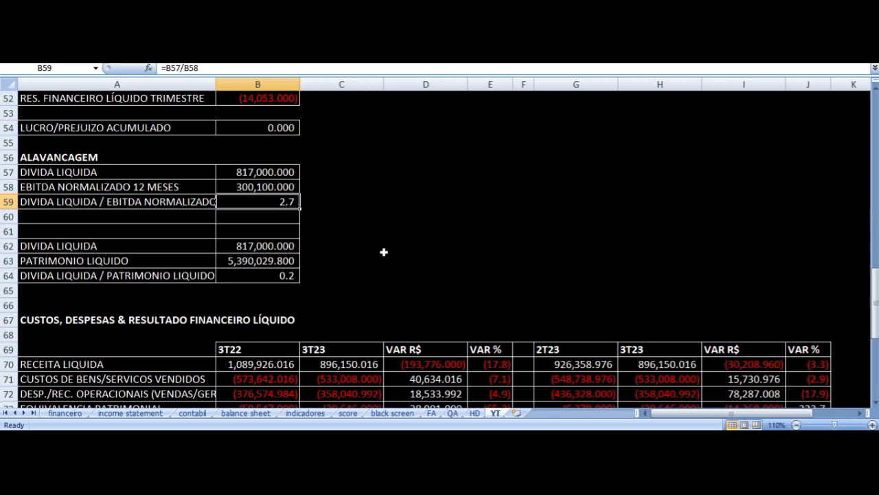
Step: Move to the second leverage block and check the PATRIMONIO LIQUIDO label and value in row 63
key("Down")
key("Down")
key("Down")
key("Down")
key("Down")
key("Left")
key("Up")
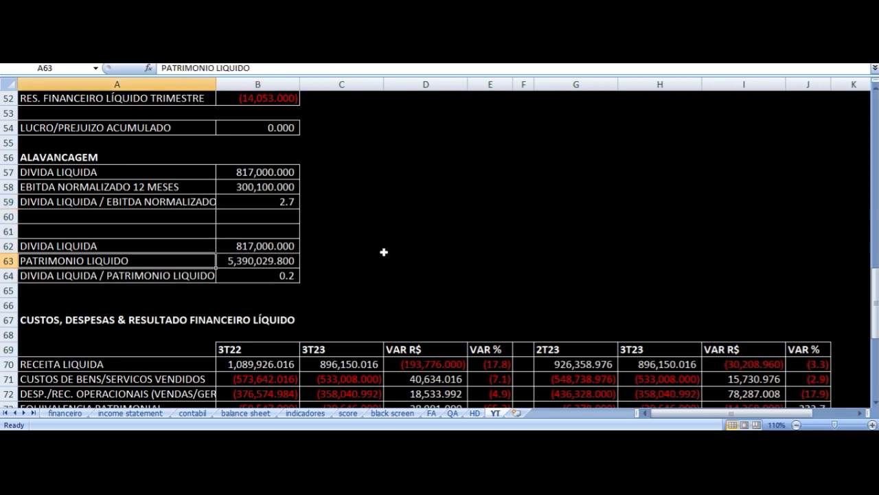
key("Right")
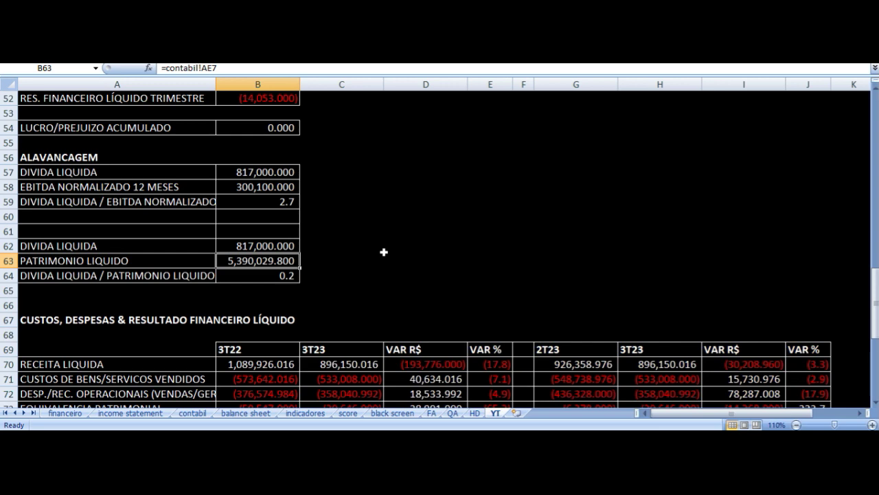
Step: Review the DIVIDA LIQUIDA and PATRIMONIO LIQUIDO values, ending on the ratio between them in B64
key("Left")
key("Right")
key("Up")
key("Down")
key("Down")
key("Left")
key("Right")
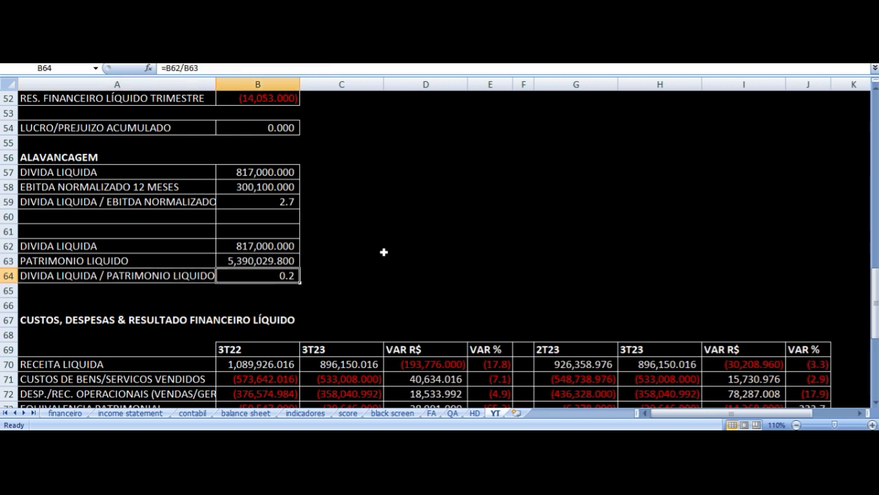
Step: Revisit the DIVIDA LIQUIDA value and the EBITDA NORMALIZADO 12 MESES label, ending on the leverage ratio in B59
key("Up")
key("Up")
key("Up")
key("Up")
key("Up")
key("Up")
key("Up")
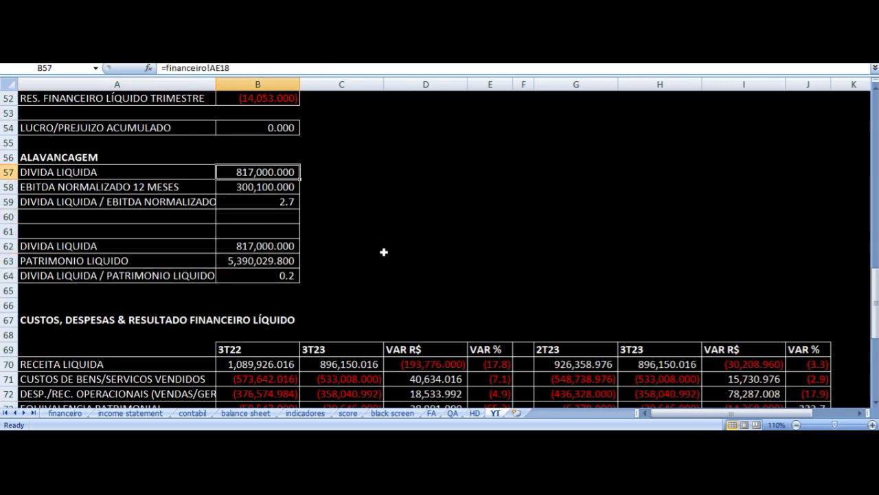
key("Down")
key("Left")
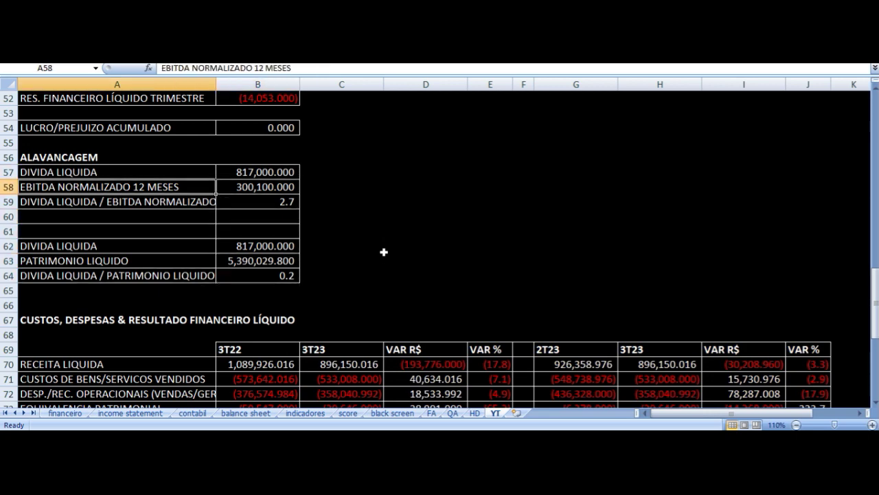
left_click(281, 201)
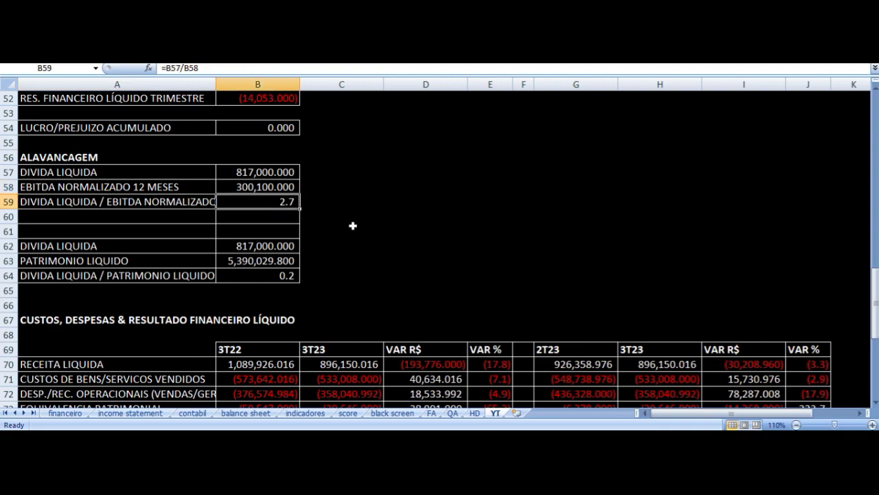
Step: Examine the CUSTOS, DESPESAS & RESULTADO FINANCEIRO LÍQUIDO section, from the 3T22 figures to the VAR % header in E69
scroll(373, 216, "down", 4)
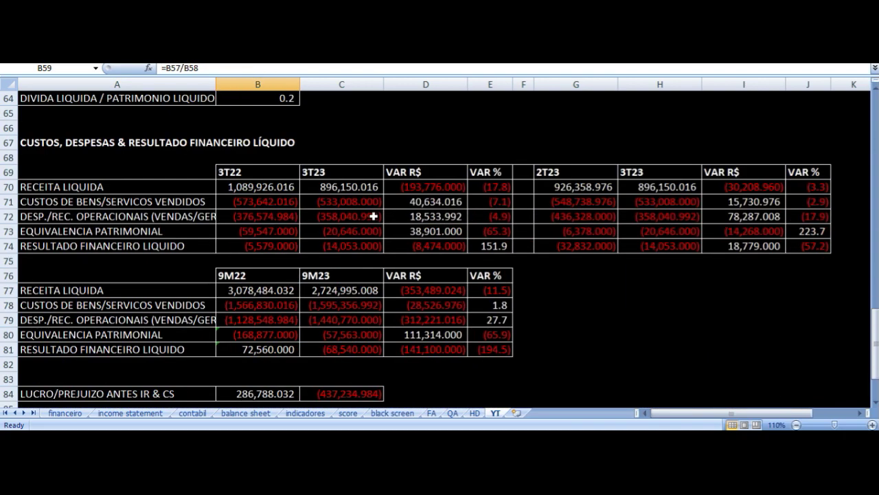
scroll(373, 216, "down", 1)
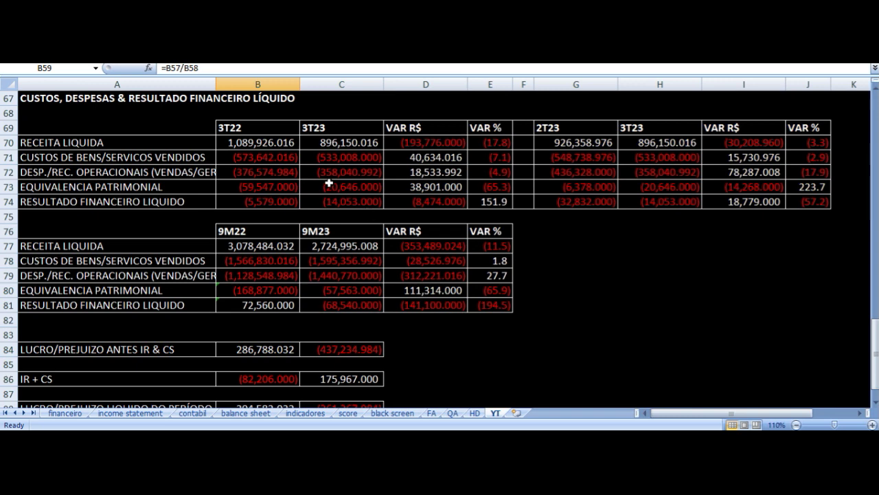
left_click(262, 144)
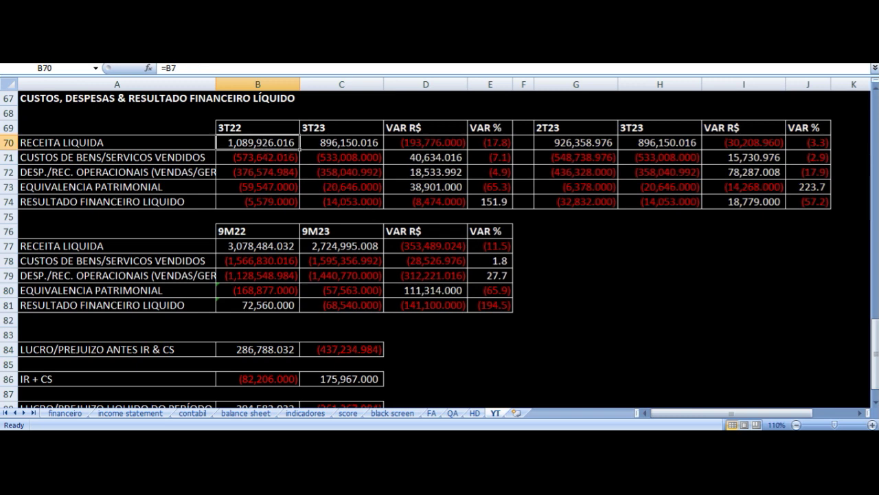
key("Down")
key("Down")
key("Up")
key("Up")
key("Up")
key("Right")
key("Right")
key("Right")
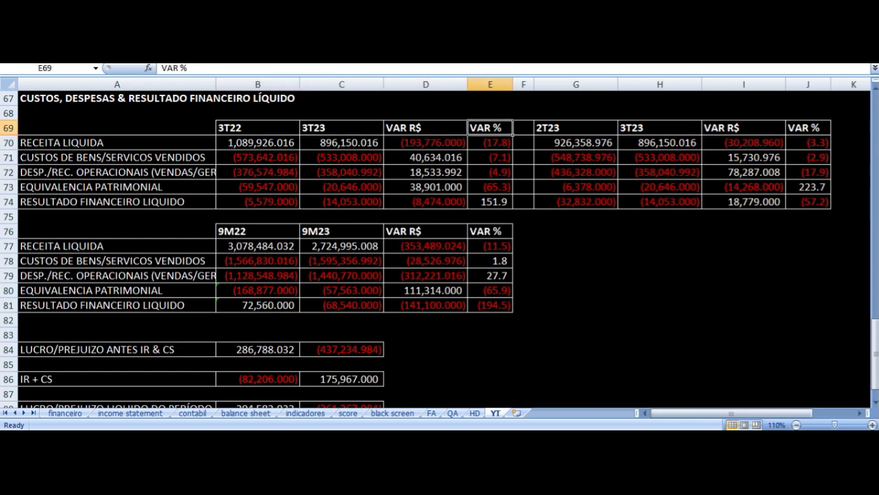
Step: Check the 3T22 and 3T23 column headers of the costs and expenses table
key("Left")
key("Left")
key("Left")
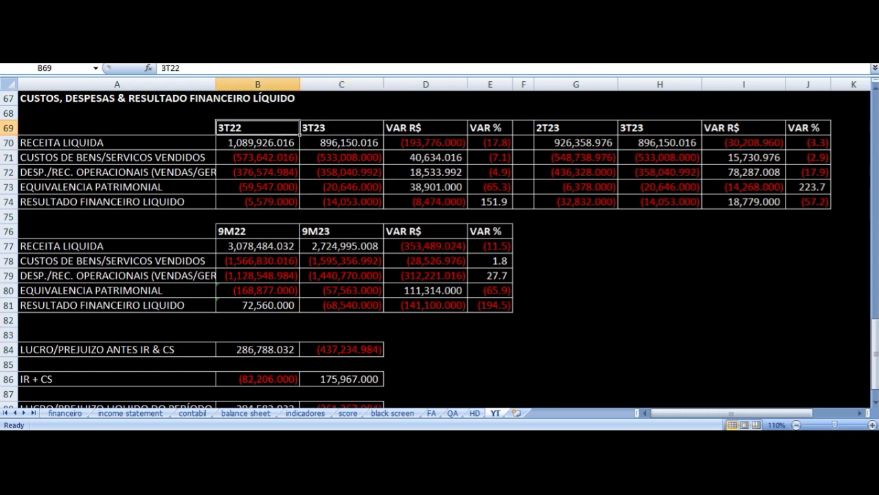
key("Right")
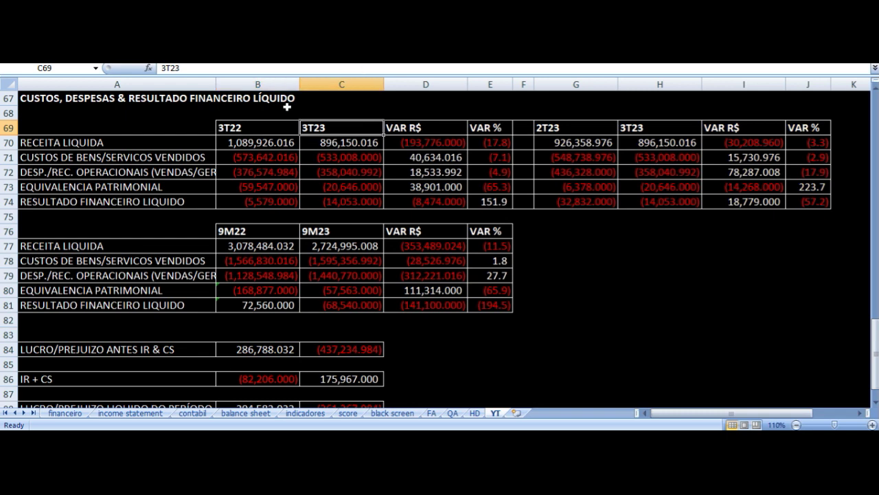
Step: Go through the row labels of the quarterly costs table from RECEITA LIQUIDA to RESULTADO FINANCEIRO LIQUIDO in A74
left_click(180, 159)
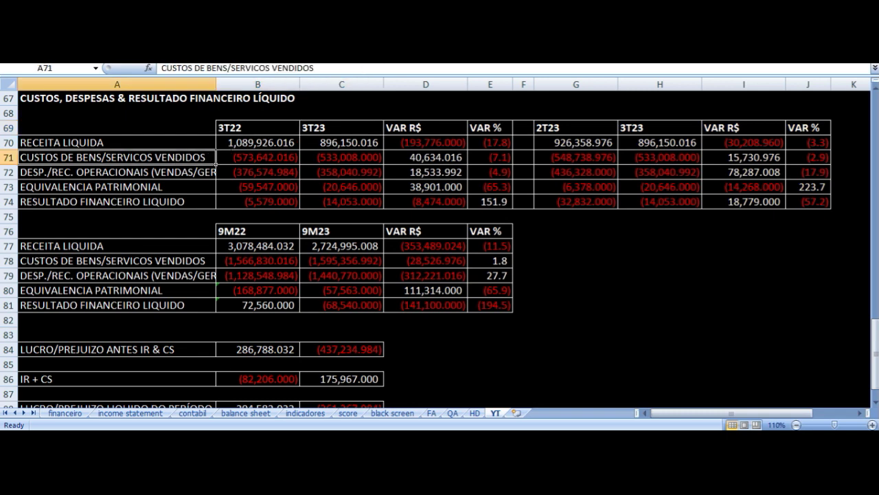
left_click(116, 142)
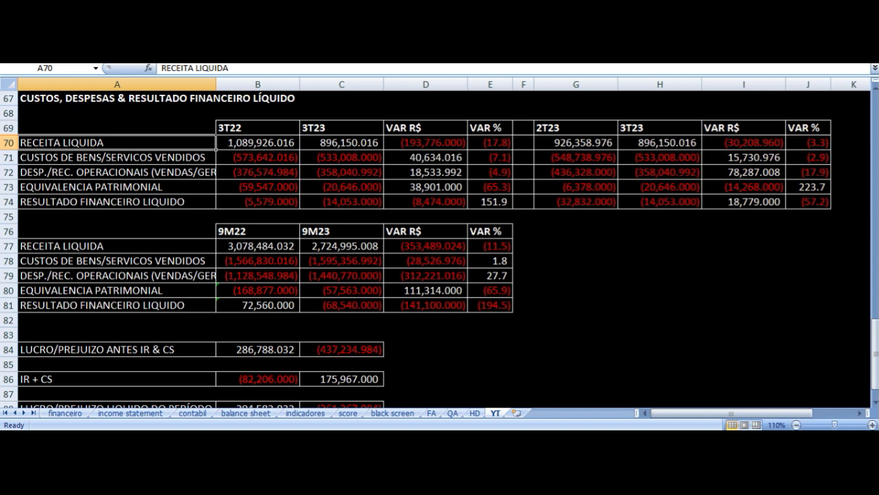
key("Down")
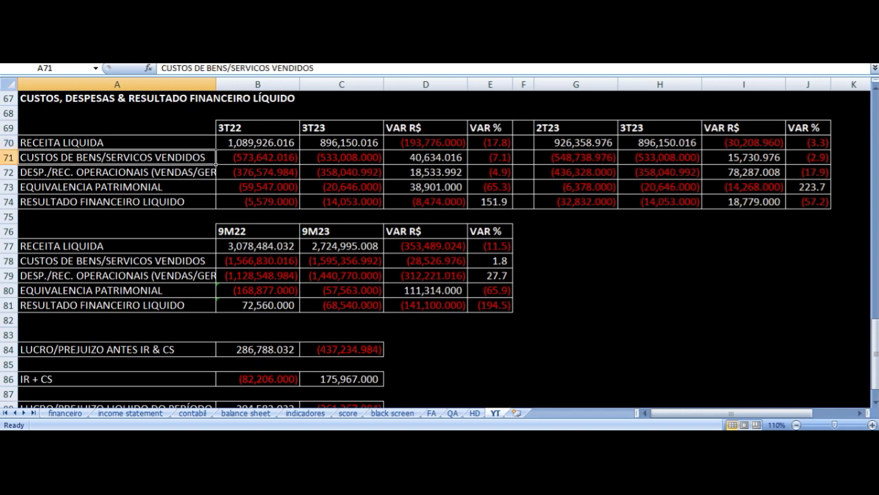
key("Down")
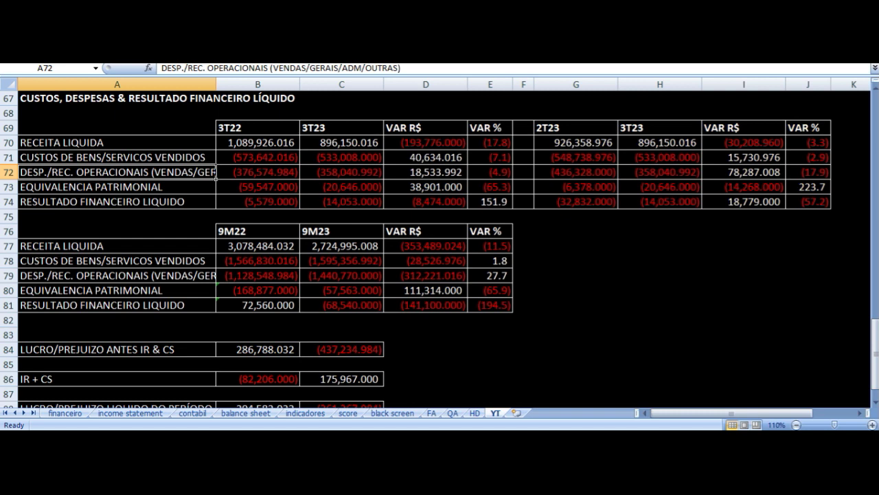
key("Down")
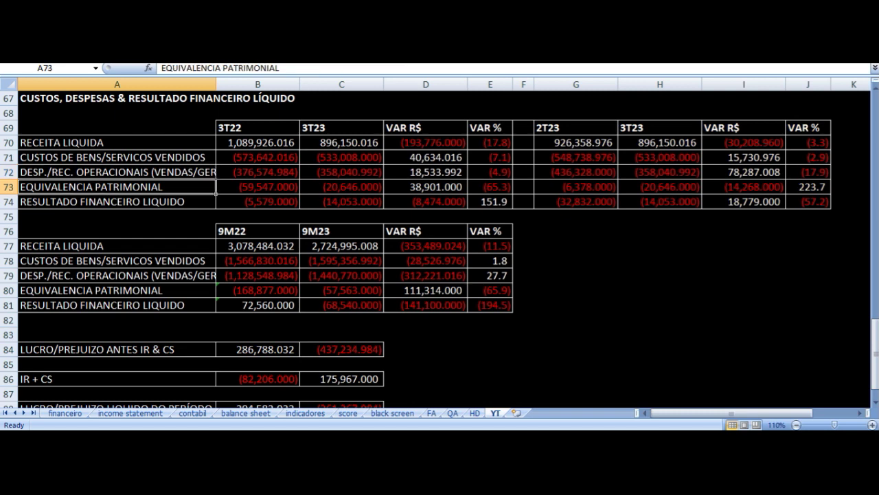
key("Down")
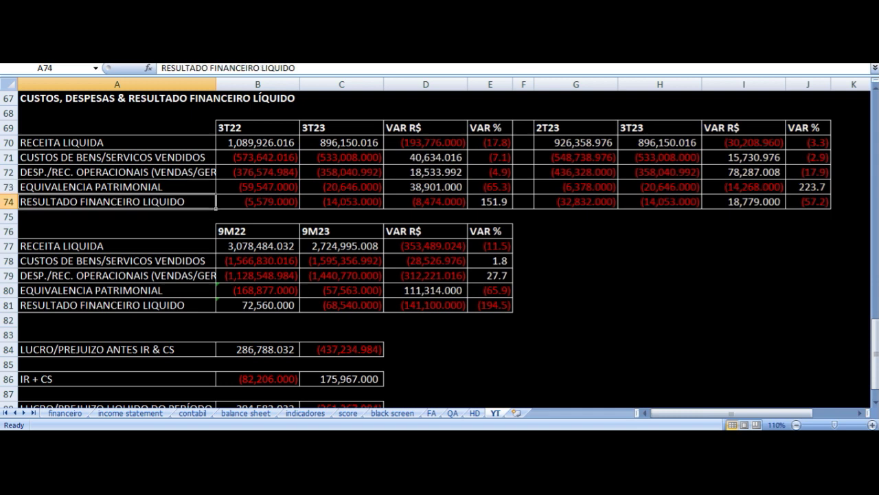
Step: Check the RESULTADO FINANCEIRO LIQUIDO label and its 3T23 value in C74
key("Right")
key("Right")
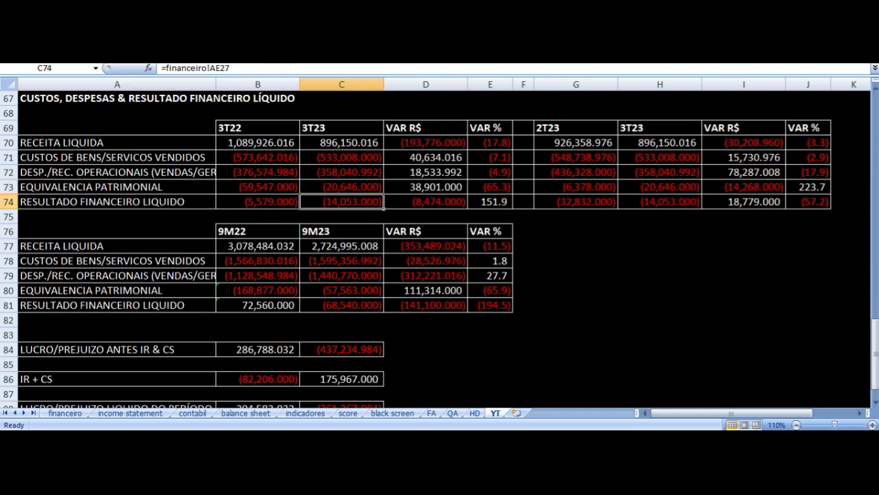
left_click(117, 202)
key("Right")
key("Right")
Step: Compare the RECEITA LIQUIDA values for 3T22 and 3T23 in row 70, ending on the VAR % value in E70
key("Up")
key("Up")
key("Up")
key("Up")
key("Right")
key("Right")
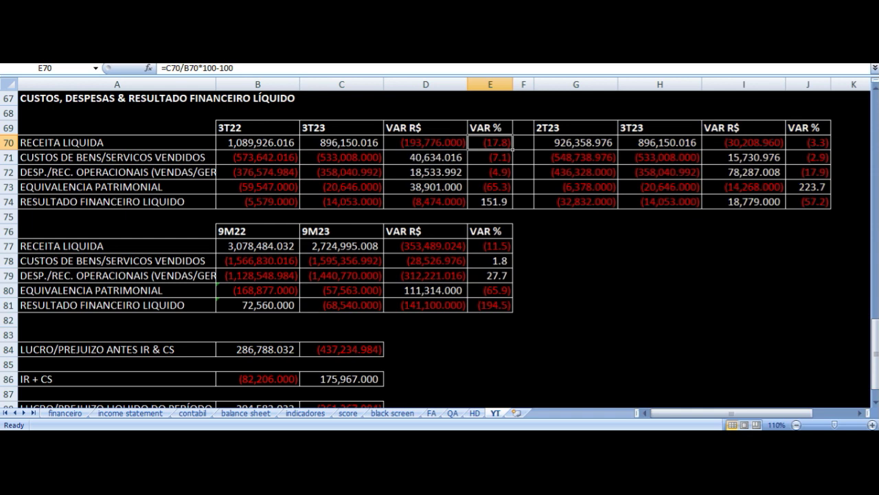
key("Left")
key("Left")
key("Left")
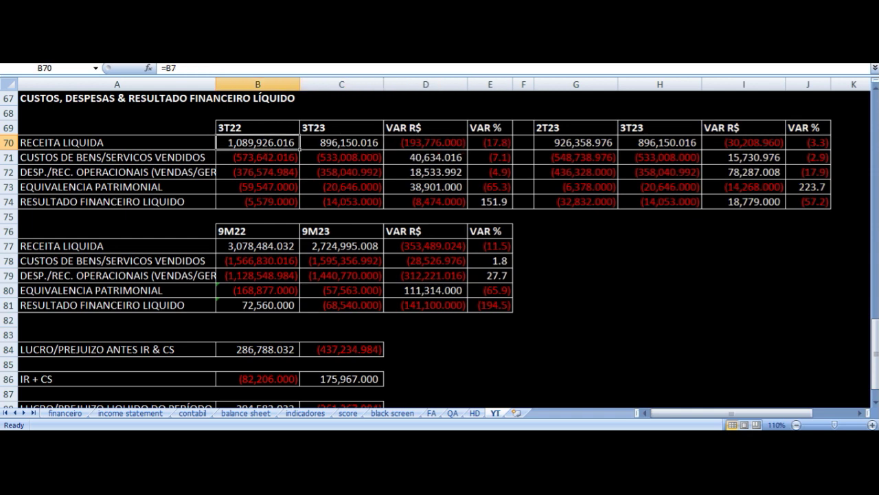
left_click(341, 143)
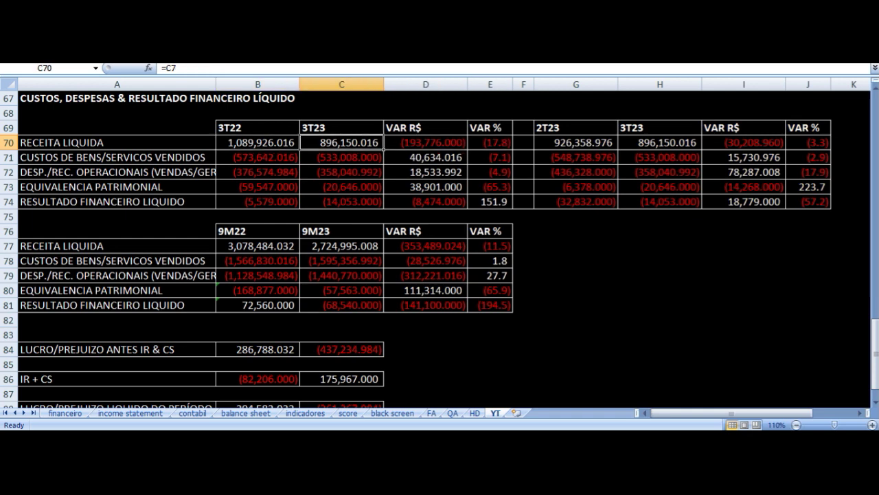
key("Right")
key("Right")
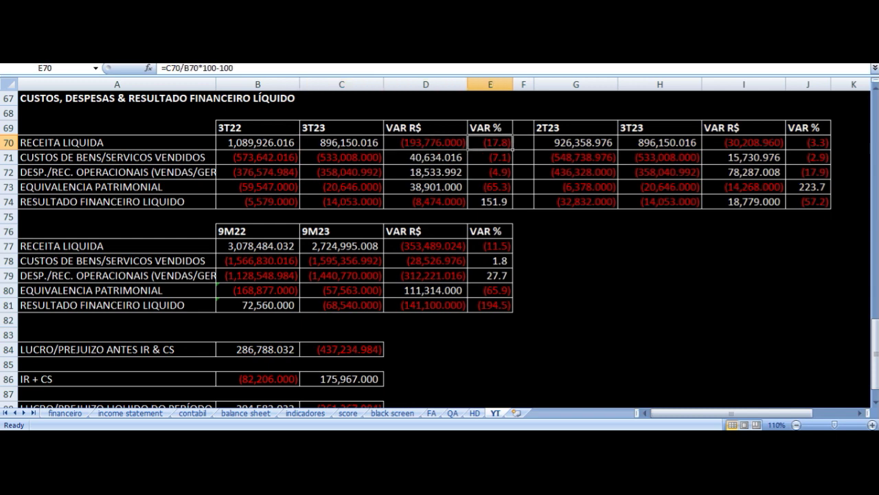
Step: Review the CUSTOS DE BENS/SERVICOS VENDIDOS row from its label across to the VAR % value in E71
key("Down")
key("Left")
key("Left")
key("Left")
key("Left")
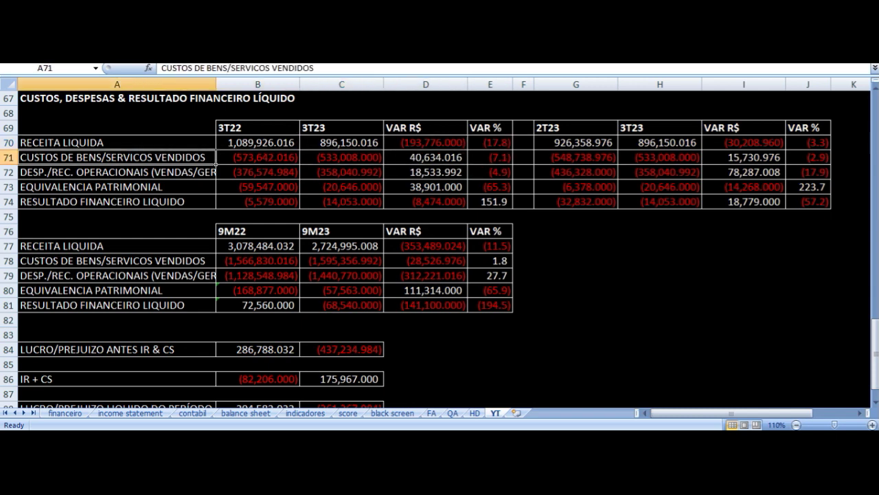
key("Right")
key("Right")
key("Right")
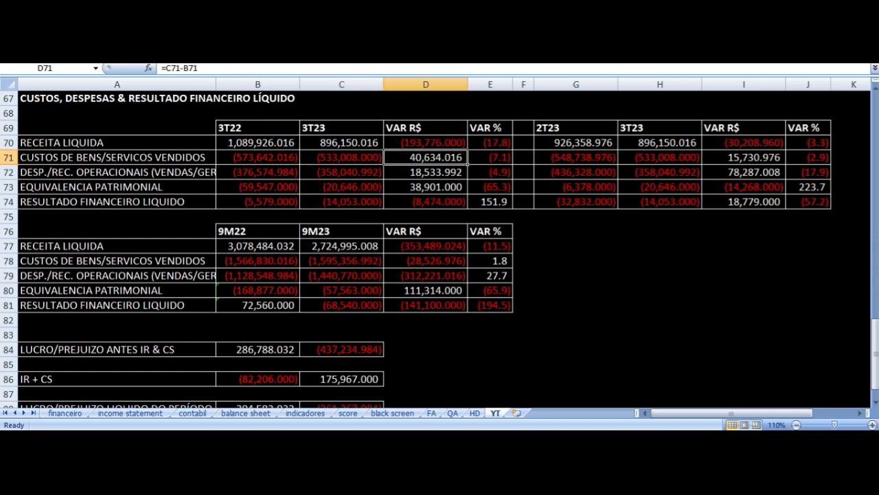
key("Right")
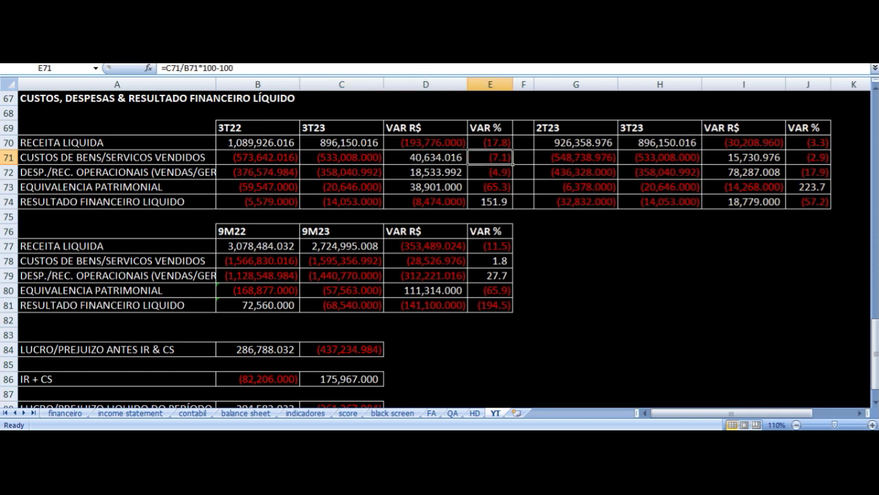
Step: Recheck the 3T23 and 3T22 costs in row 71, then select the DESP./REC. OPERACIONAIS label in A72
key("Left")
key("Left")
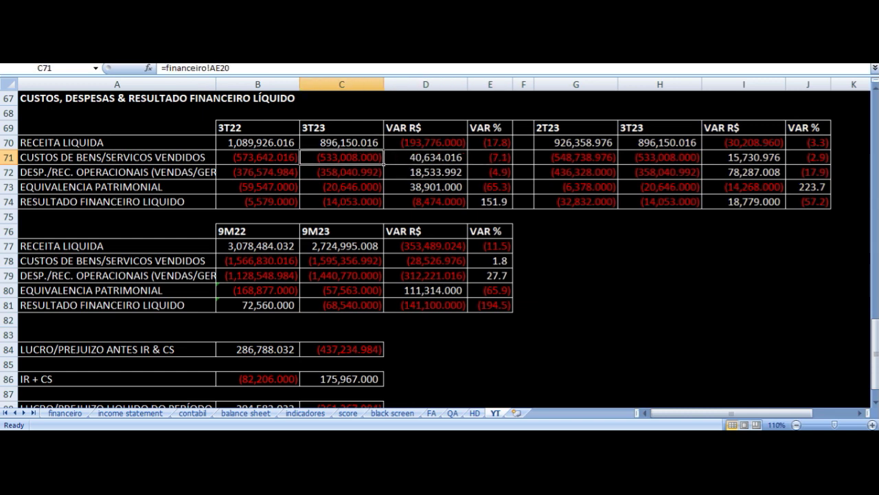
key("Left")
key("Down")
key("Left")
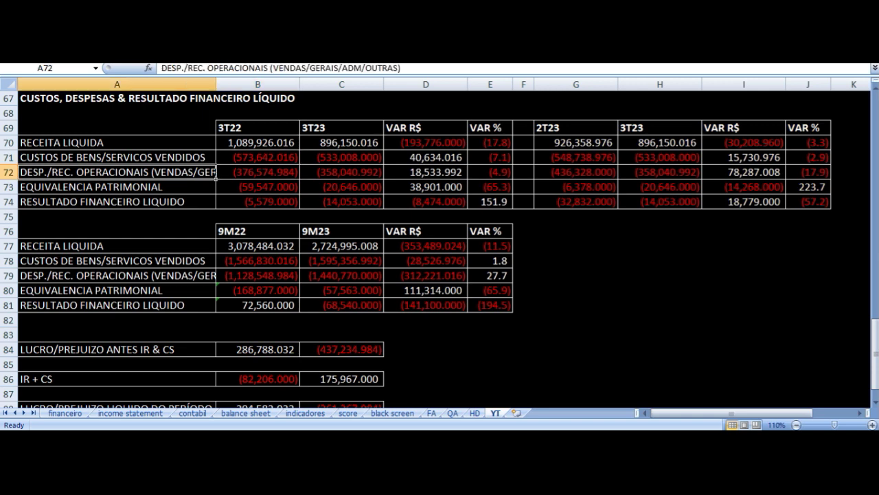
Step: Review the DESP./REC. OPERACIONAIS row across to its VAR % value in E72, then return to the 3T22 value in B72
key("Right")
key("Right")
key("Right")
key("Right")
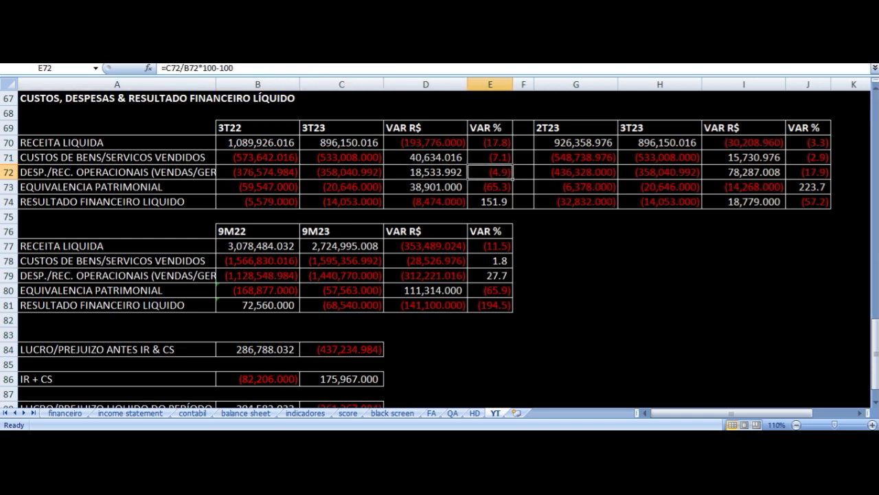
key("Left")
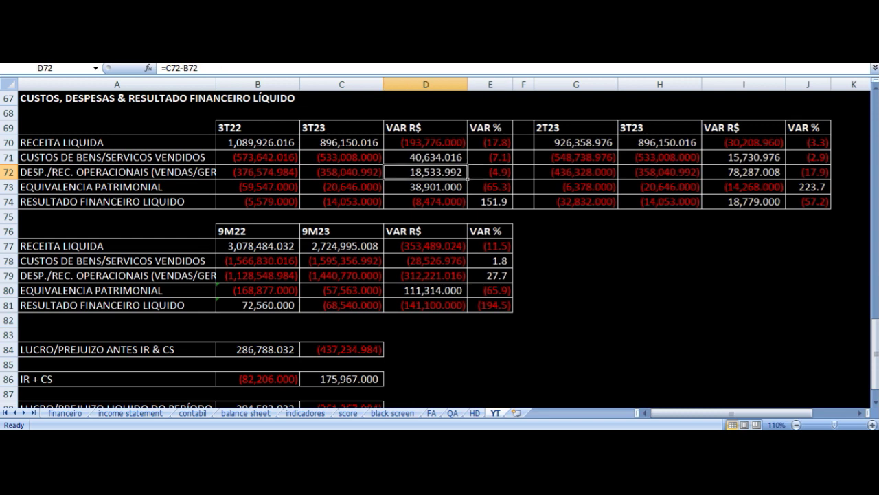
left_click(258, 172)
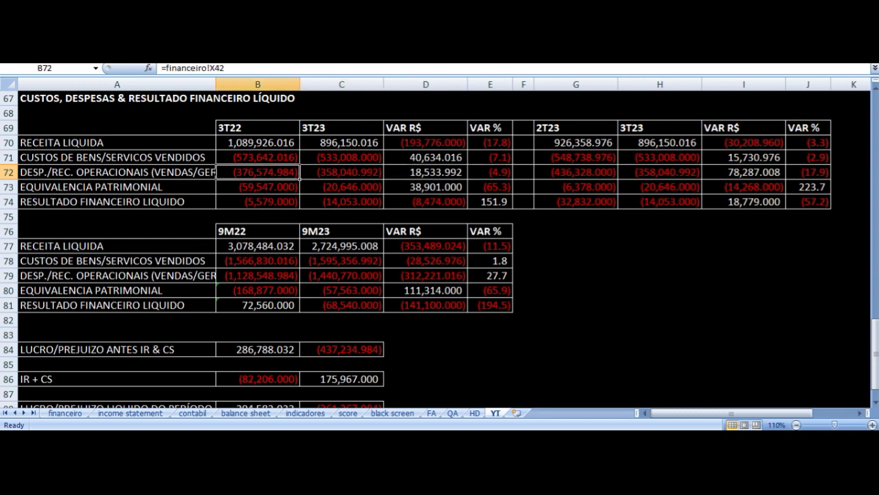
Step: Review the EQUIVALENCIA PATRIMONIAL row from its label to the VAR % value in E73, then check VAR R$ in D73
key("Down")
key("Left")
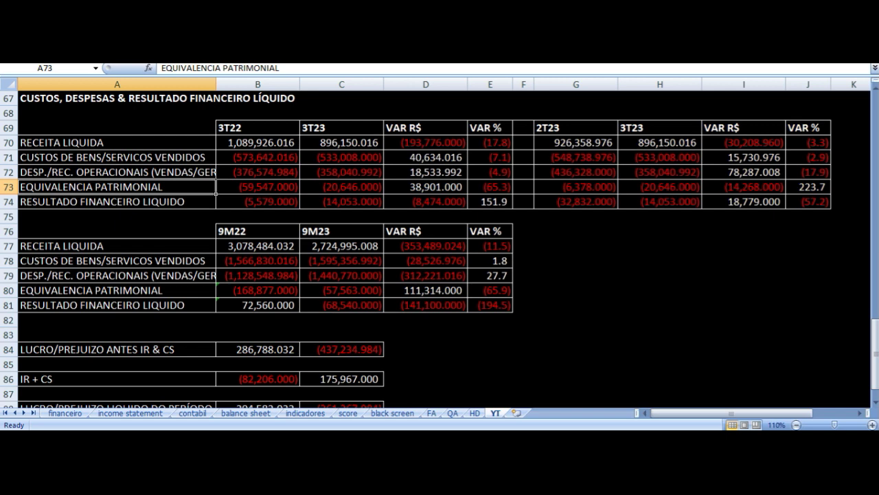
key("Right")
key("Right")
key("Right")
key("Right")
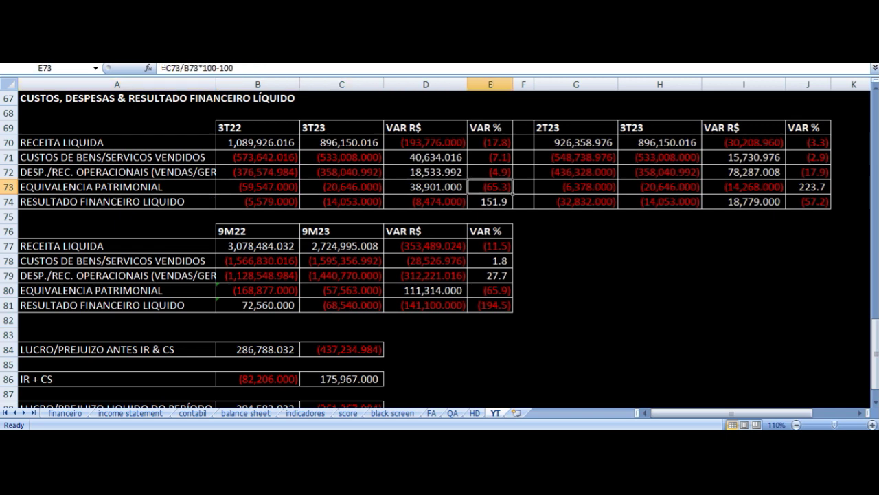
left_click(426, 186)
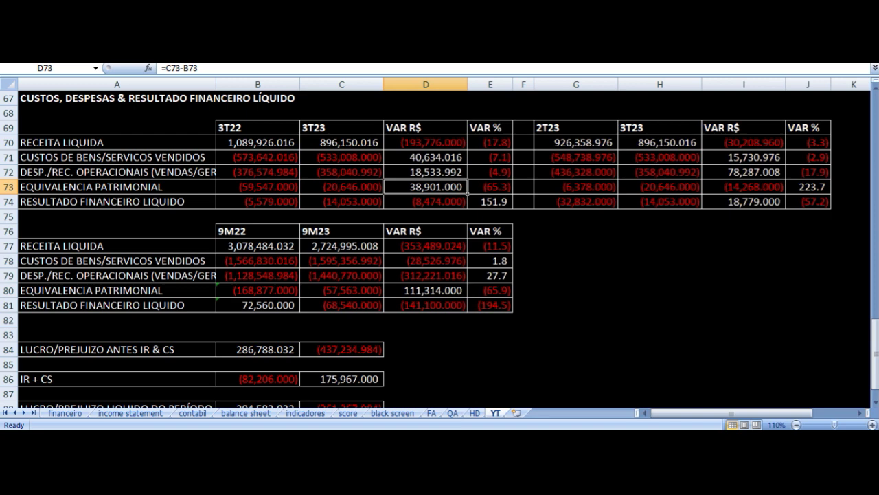
Step: Review the RESULTADO FINANCEIRO LIQUIDO row from its label in A74 across to the VAR % value in E74
left_click(341, 201)
left_click(116, 201)
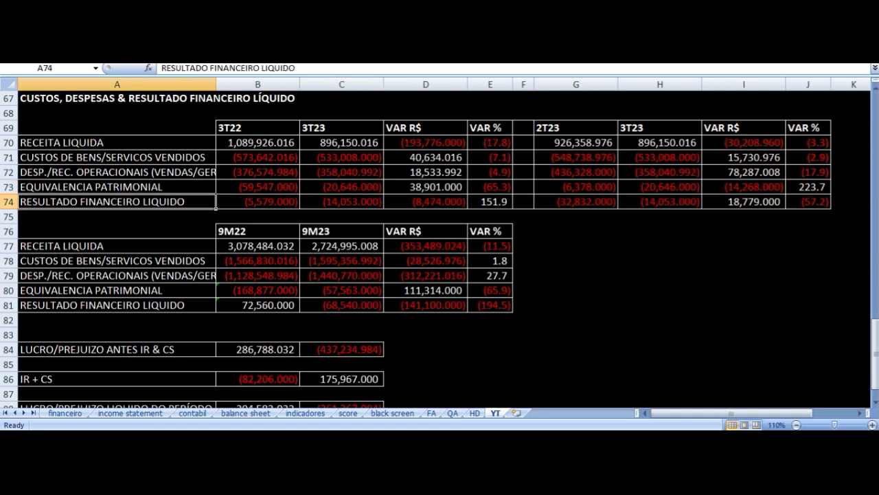
left_click(257, 201)
left_click(341, 201)
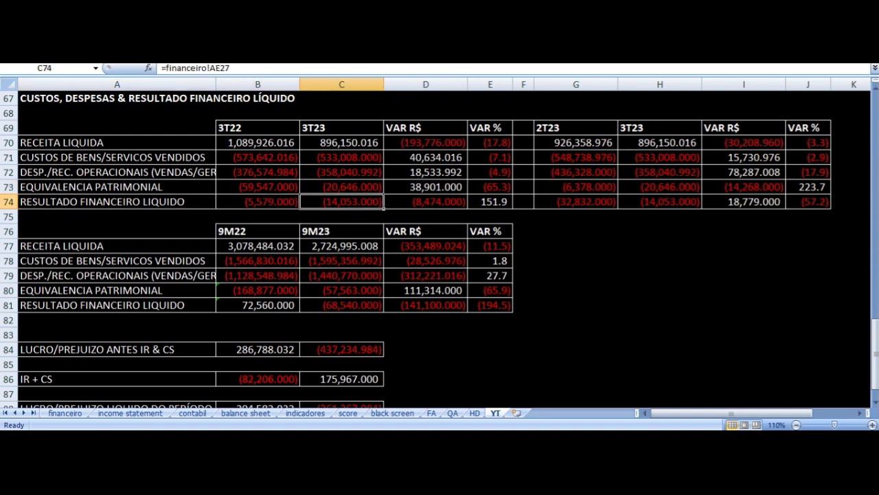
left_click(426, 201)
left_click(490, 201)
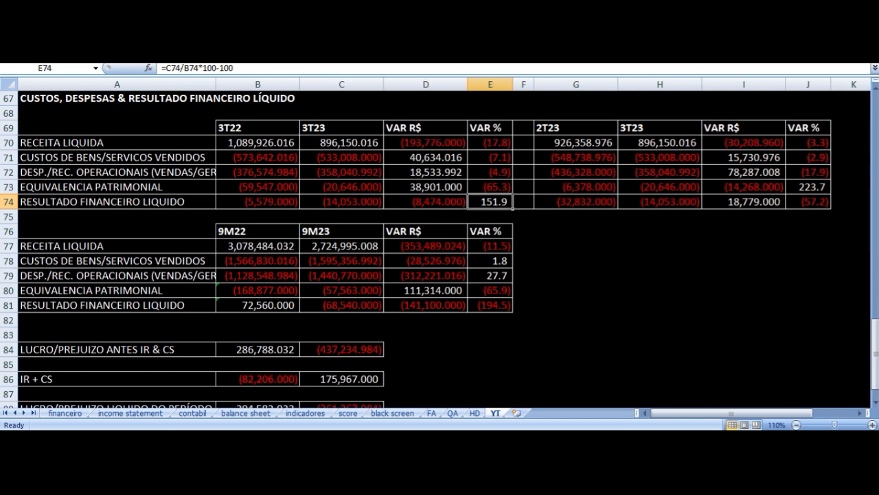
Step: Go back to the RESULTADO FINANCEIRO LIQUIDO label and recheck its 3T22, 3T23 and VAR R$ values, ending on D74
left_click(425, 202)
left_click(257, 201)
left_click(117, 201)
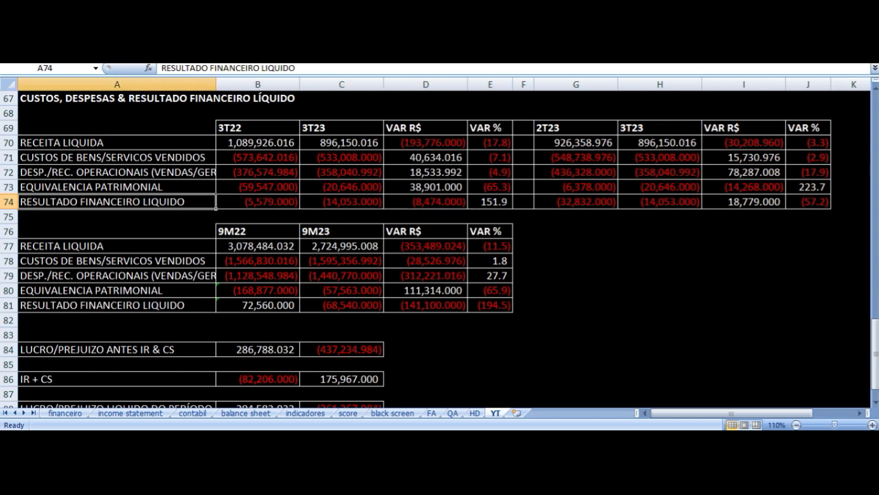
left_click(258, 201)
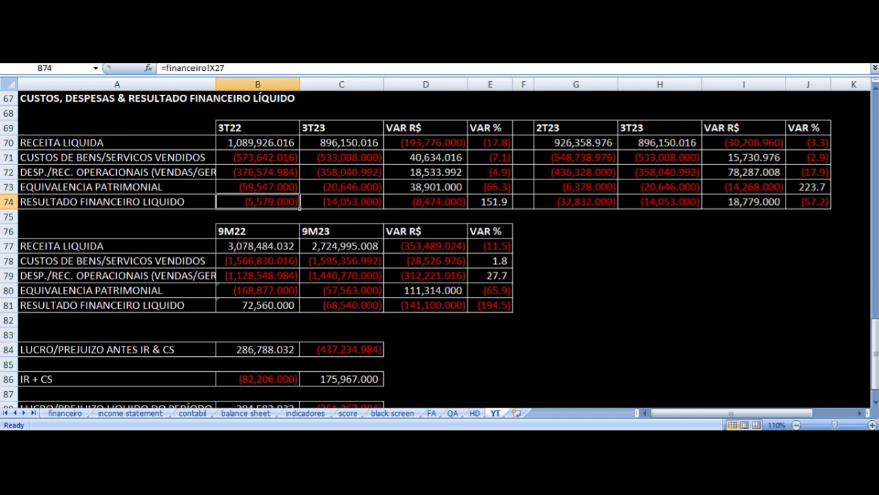
left_click(341, 202)
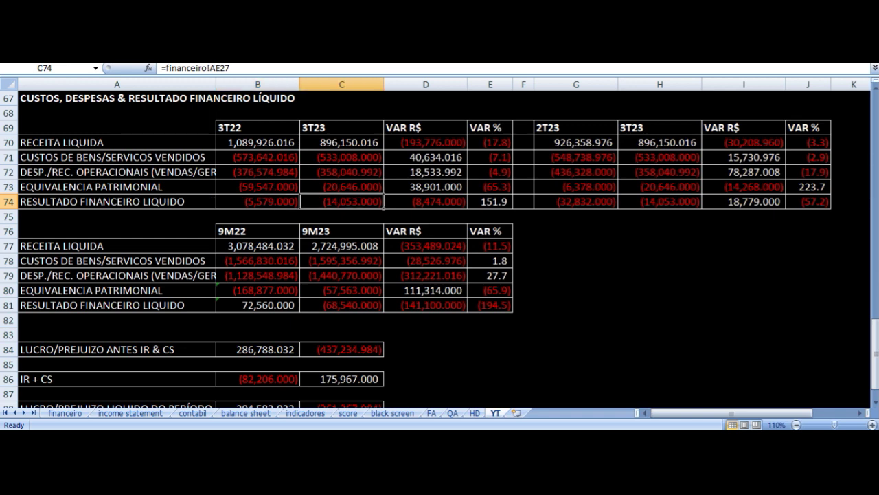
left_click(426, 201)
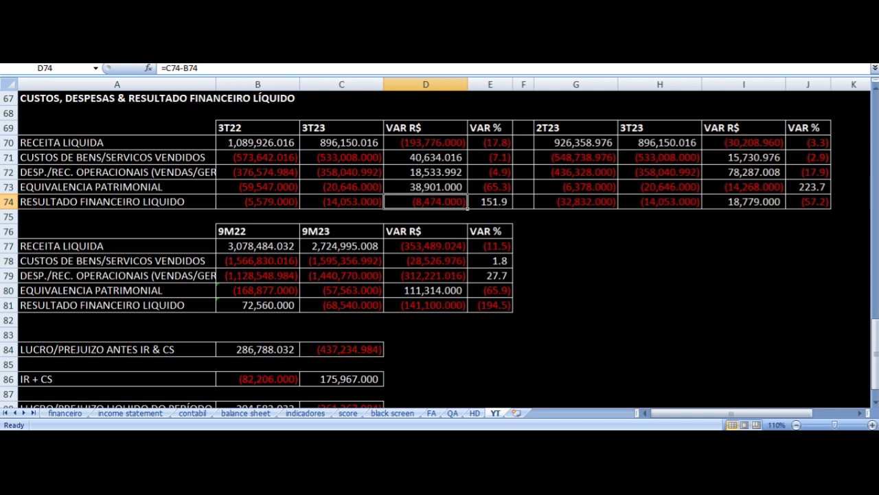
Step: Compare the 3T22 and 3T23 net financial results in B74 and C74 again, returning to the variation in D74
key("Left")
key("Left")
key("Left")
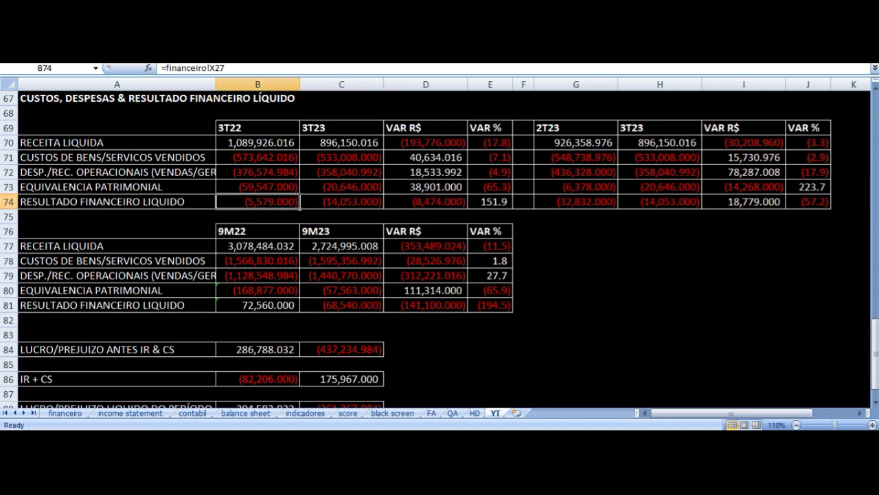
key("Right")
key("Right")
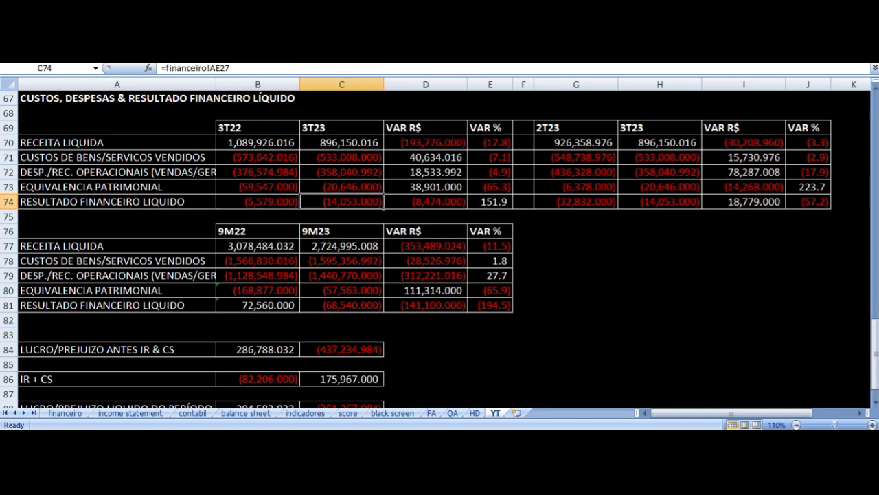
key("Right")
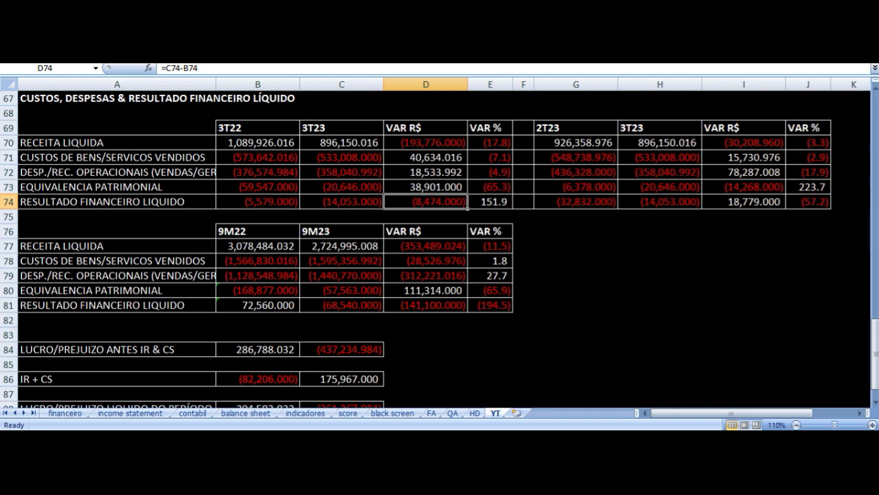
Step: Recheck the 3T22 net financial result in B74 against the 3T23 value in C74
key("Left")
key("Left")
key("Left")
key("Right")
key("Right")
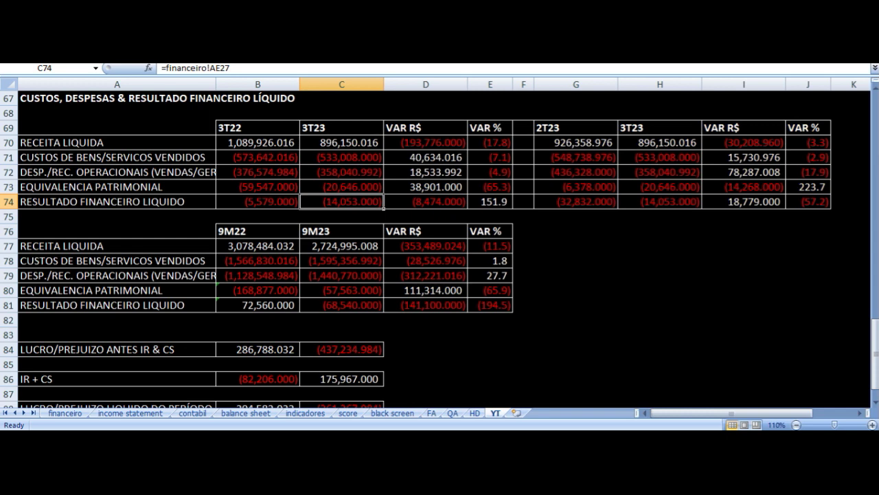
Step: Review the 3T22 to 3T23 VAR R$ values upward from the net financial result in D74 to the costs in D71
key("Right")
key("Up")
key("Up")
key("Up")
key("Up")
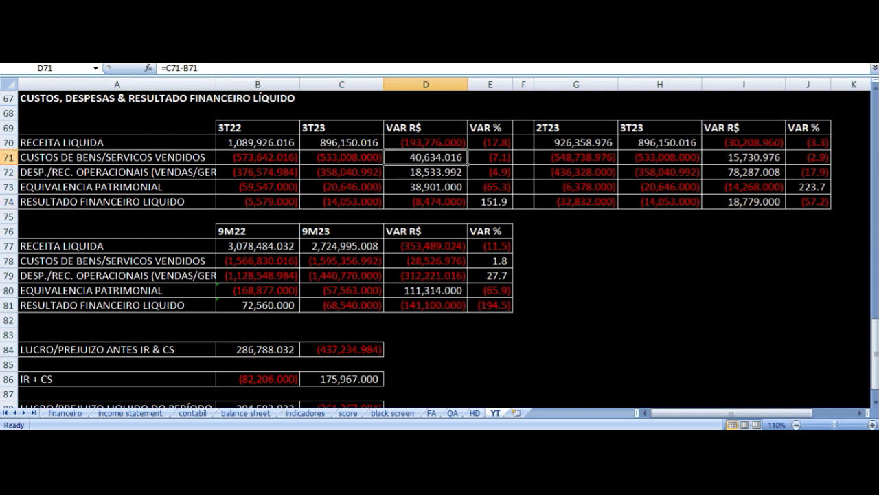
Step: Recheck the operating expenses and EQUIVALENCIA PATRIMONIAL rows, then the RECEITA LIQUIDA variation in D70 and its 3T22 value in B70
key("Down")
key("Left")
key("Left")
key("Left")
key("Down")
key("Right")
key("Right")
key("Right")
key("Up")
key("Up")
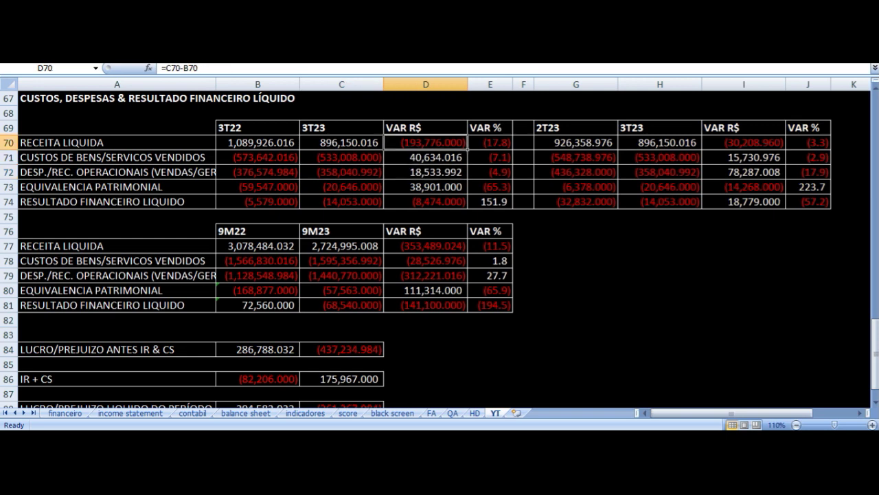
key("Left")
key("Left")
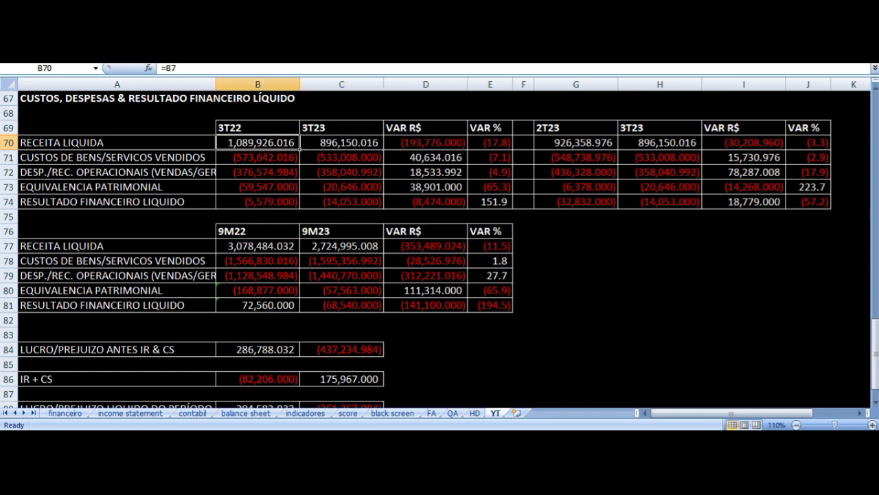
Step: Check the combined VAR R$ of costs, expenses and financial items over D71:D74, then including revenue over D70:D74
key("Right")
key("Right")
key("Down")
key("shift+Down")
key("shift+Down")
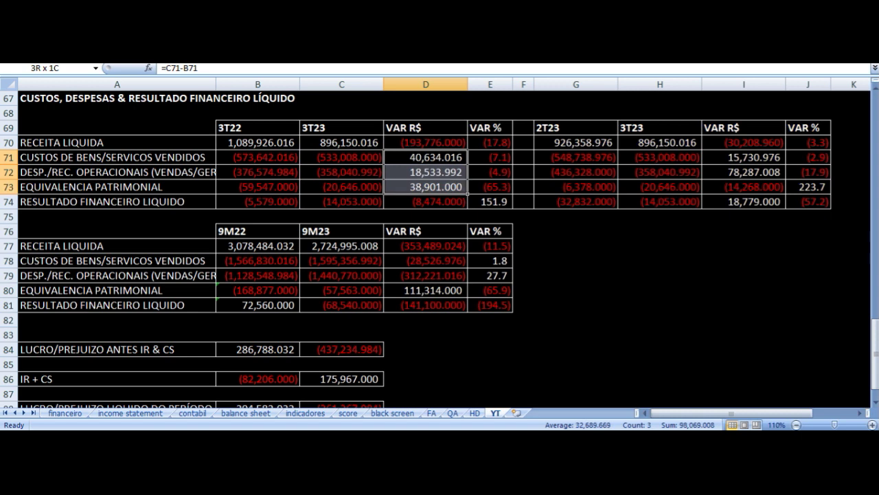
key("shift+Down")
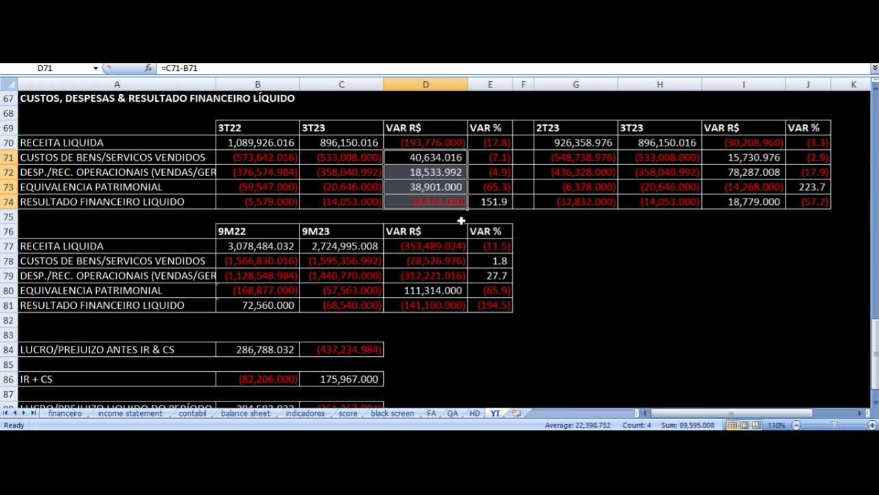
left_click(432, 145)
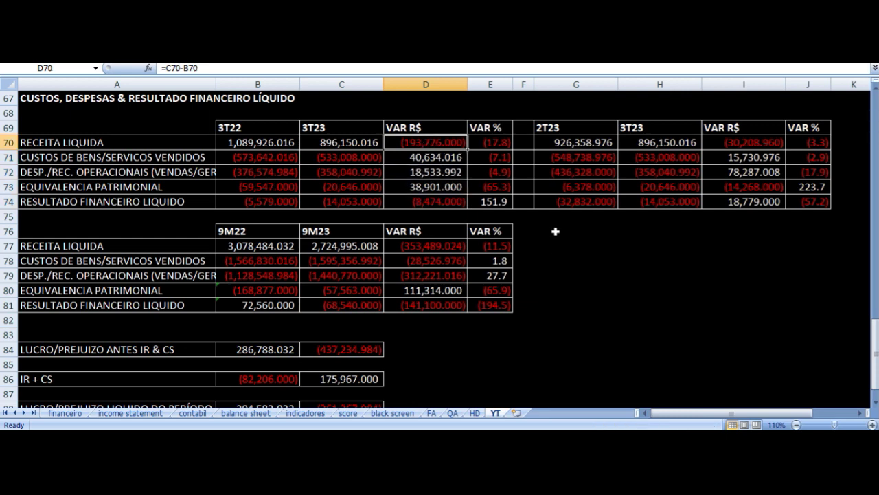
left_click_drag(424, 143, 438, 200)
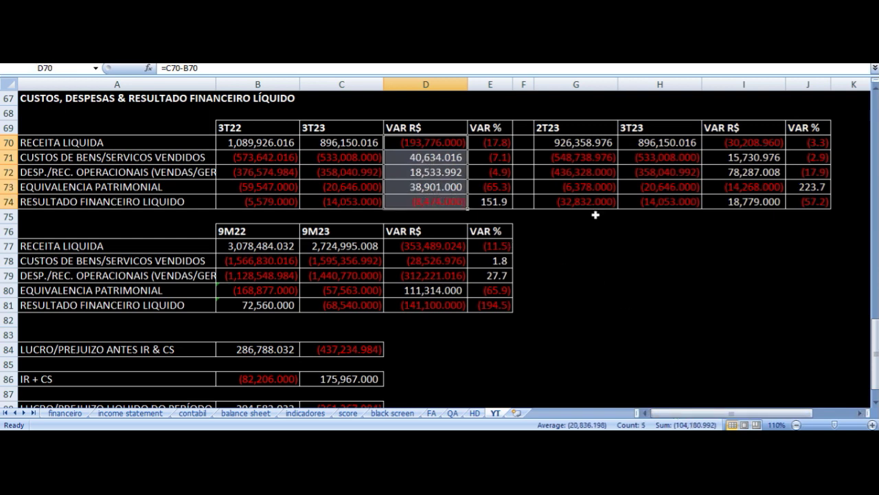
Step: Compare RECEITA LIQUIDA between 2T23 and 3T23 from G70 across to the VAR % value in J70
left_click(576, 145)
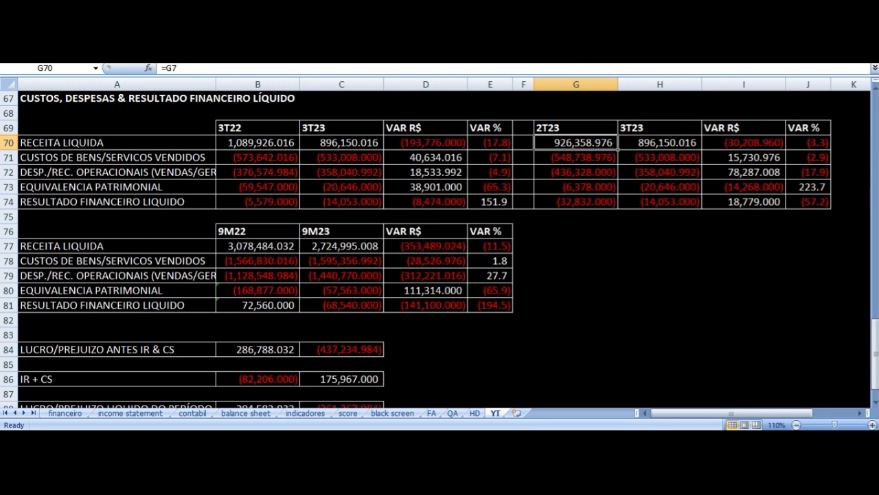
left_click(659, 142)
left_click(743, 142)
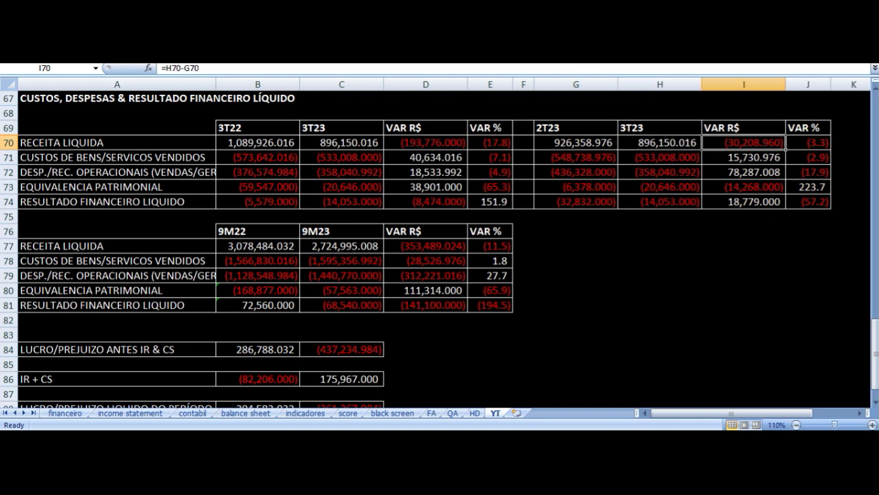
left_click(808, 142)
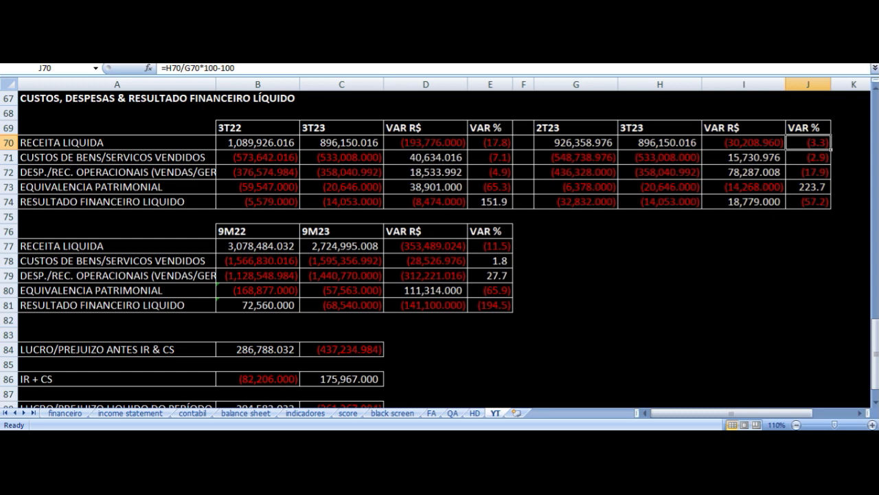
Step: Compare CUSTOS DE BENS/SERVICOS VENDIDOS between 2T23 and 3T23 across to VAR % in J71, then recheck VAR R$ in I71
key("Left")
key("Left")
key("Left")
key("Down")
key("Right")
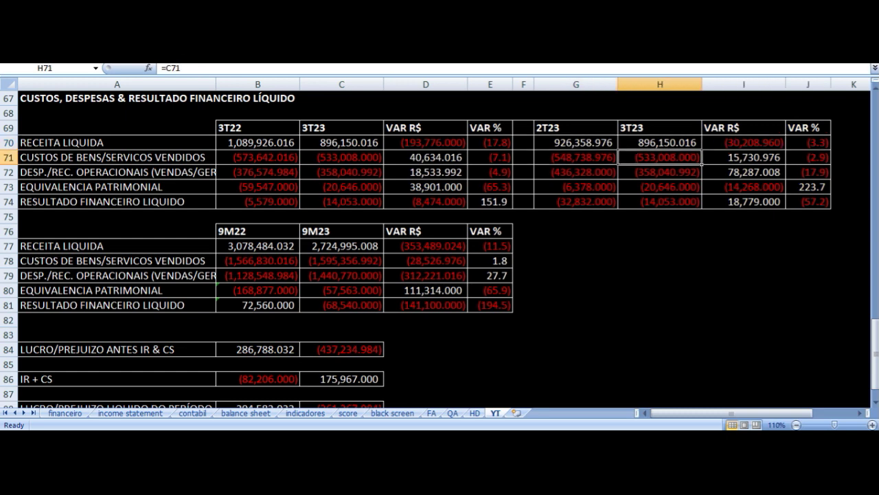
key("Right")
key("Right")
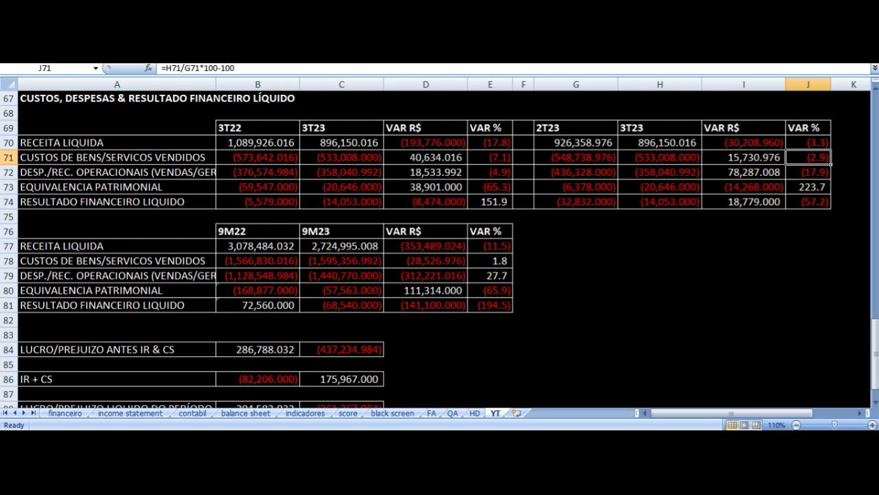
key("Left")
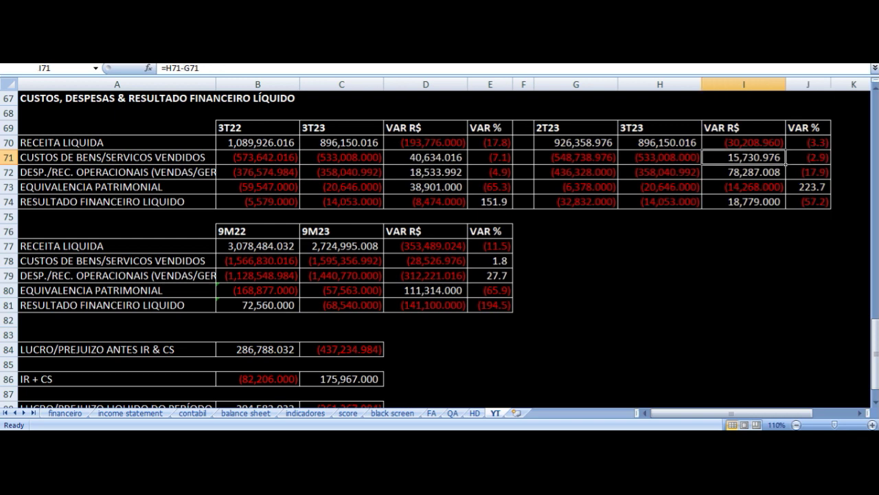
Step: Review the operating expenses variations for 2T23 to 3T23 in row 72, then compare the quarterly values in G72 and H72
key("Right")
key("Down")
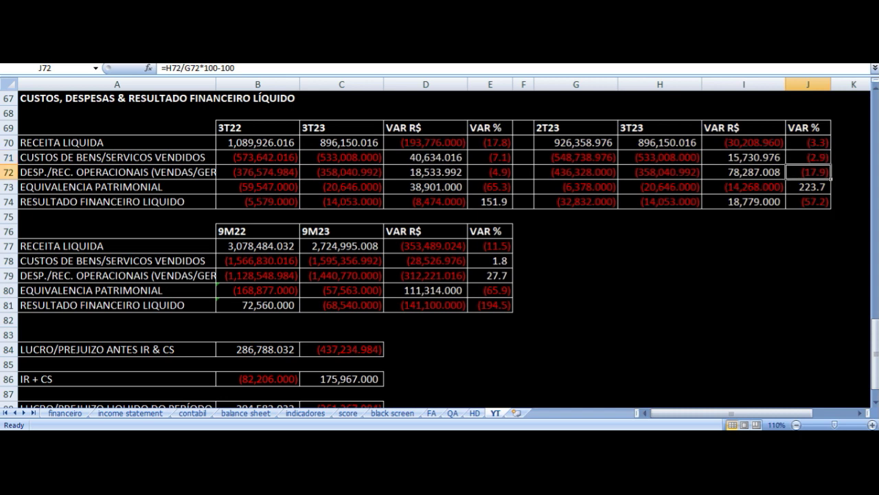
key("shift+Left")
key("shift+Right")
key("Left")
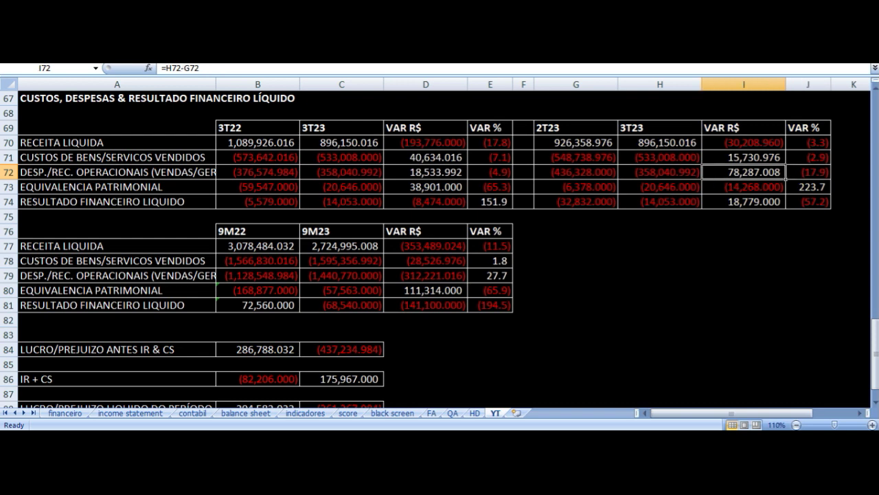
key("Left")
key("Left")
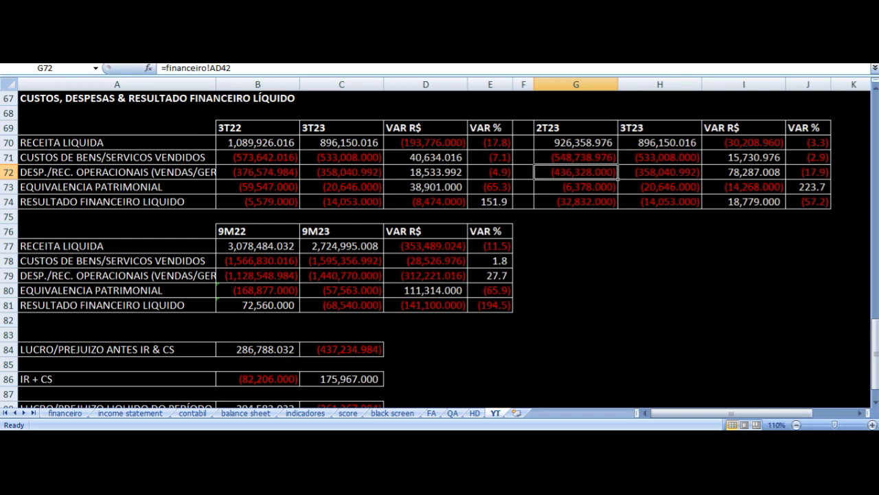
key("Right")
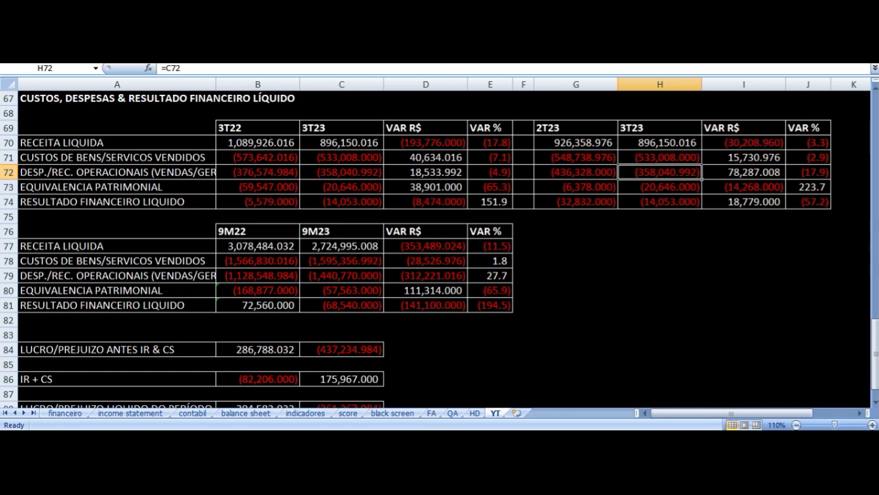
Step: Compare EQUIVALENCIA PATRIMONIAL between 2T23 and 3T23 in G73 and H73
key("Down")
key("Left")
key("Left")
key("Right")
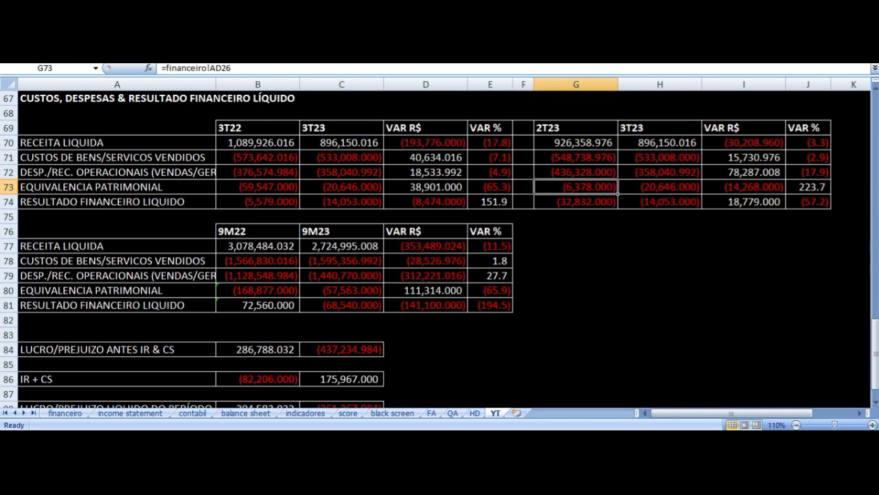
key("Right")
key("Left")
key("Right")
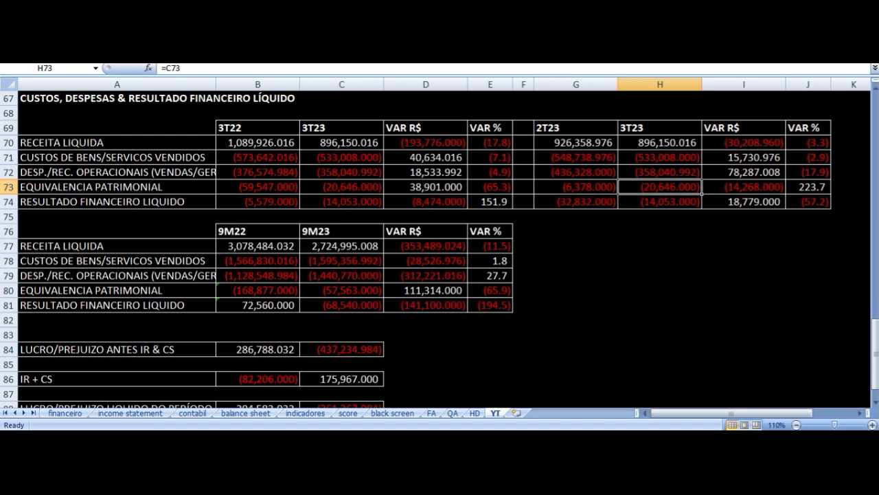
Step: Compare RESULTADO FINANCEIRO LIQUIDO between 2T23 and 3T23 from G74 across to VAR R$ in I74
key("Down")
key("Left")
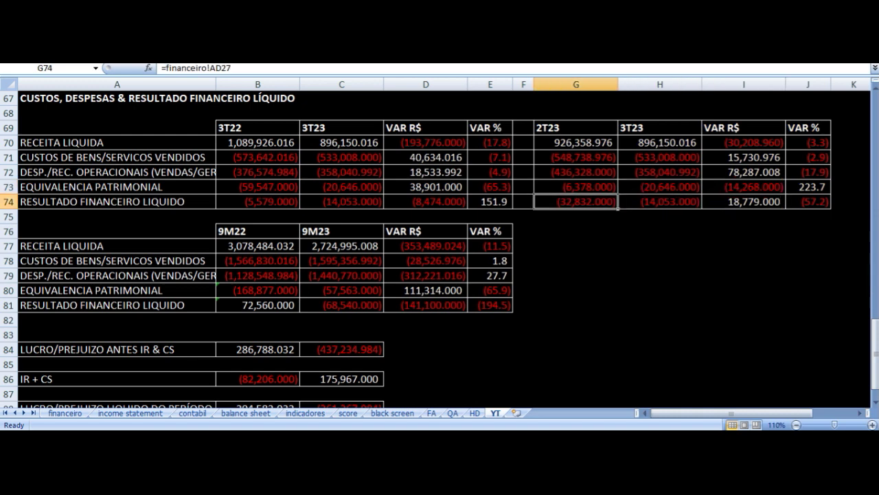
key("Right")
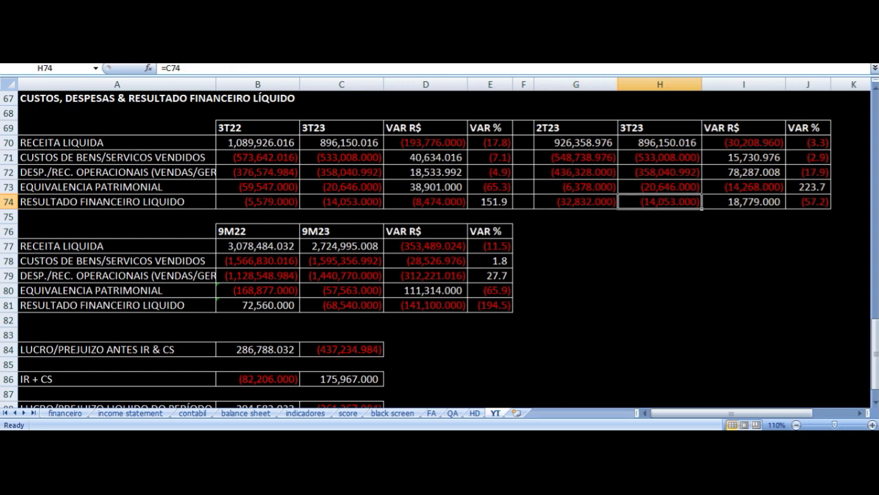
key("Right")
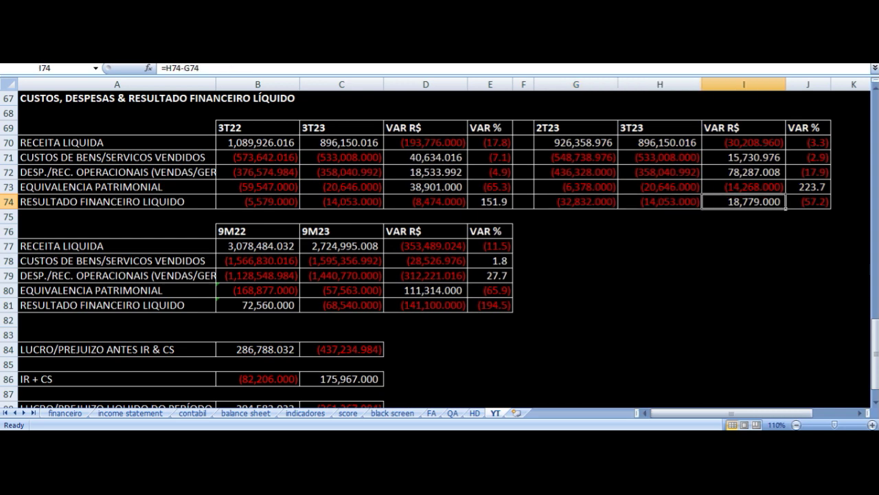
Step: Check the combined 2T23 to 3T23 VAR R$ from row 71 to 74 in column I, with and without the revenue in I70
left_click(732, 145)
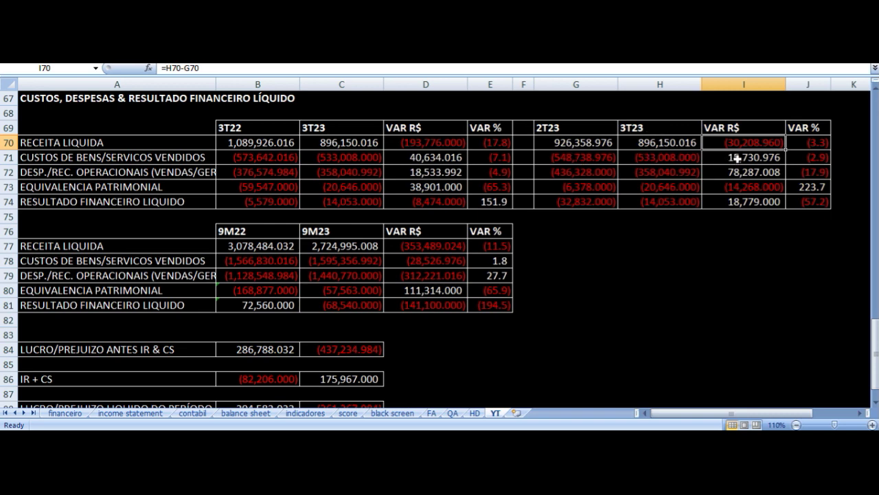
left_click_drag(736, 157, 740, 218)
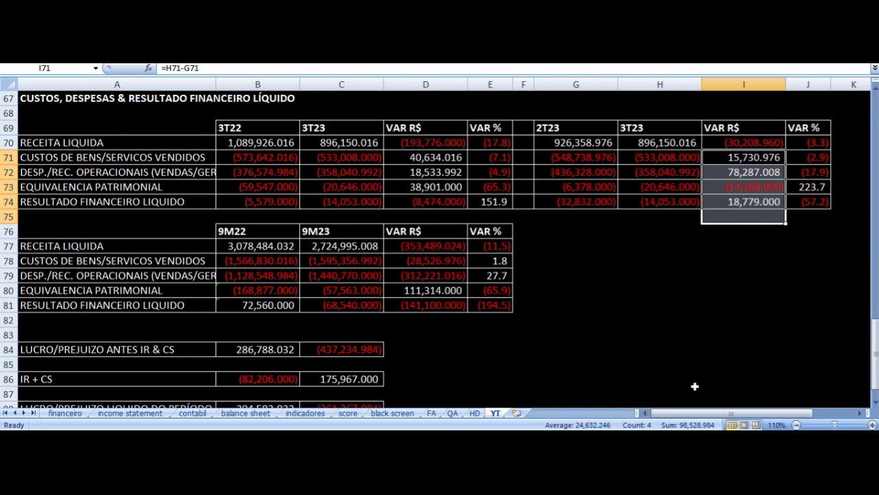
left_click_drag(742, 141, 748, 204)
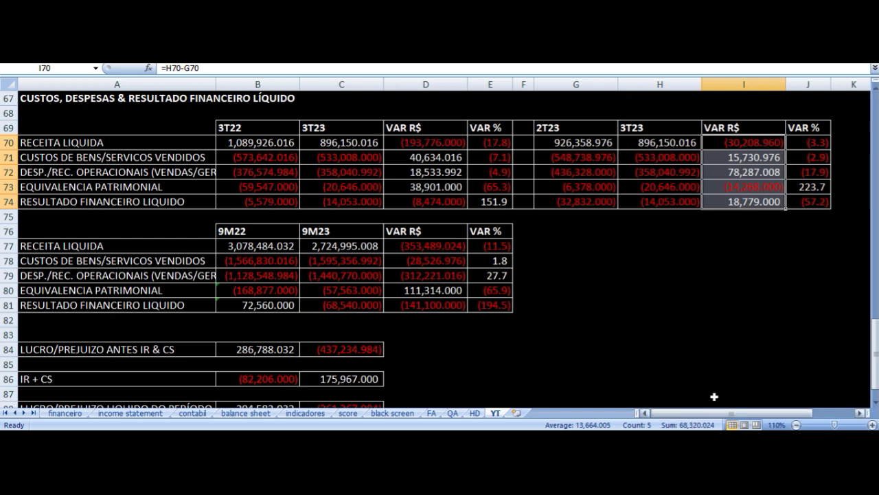
left_click(733, 156)
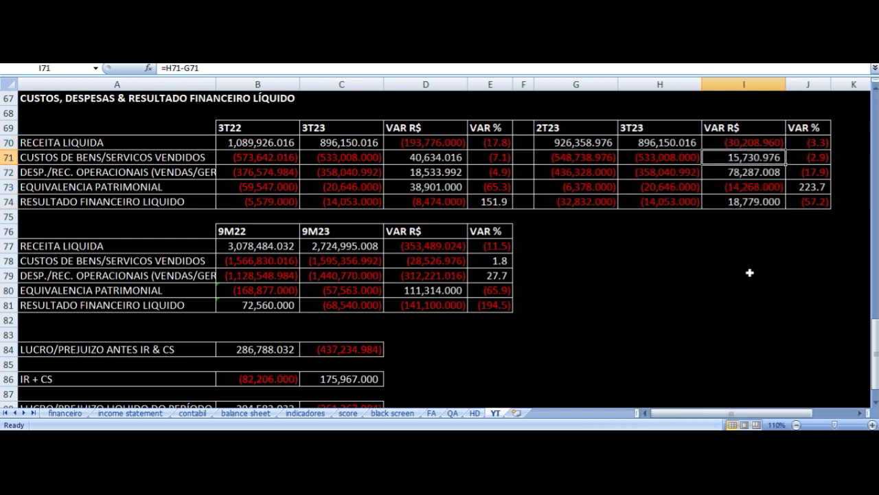
key("Down")
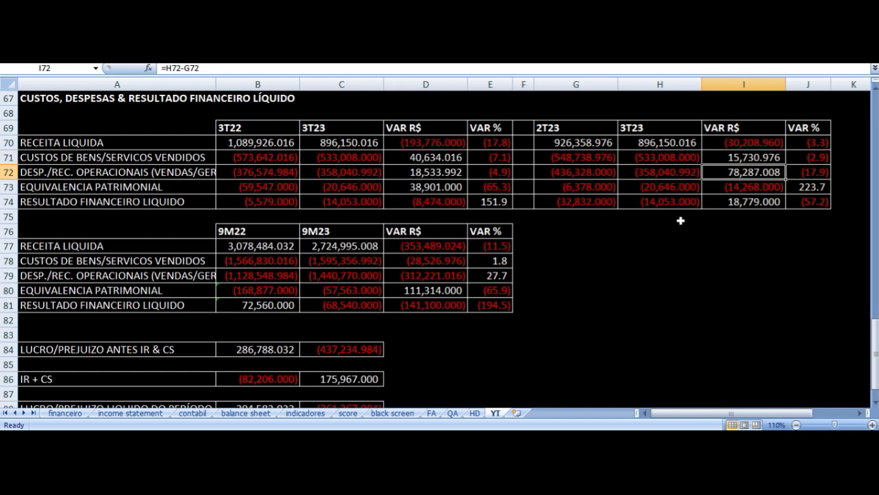
left_click_drag(742, 146, 744, 210)
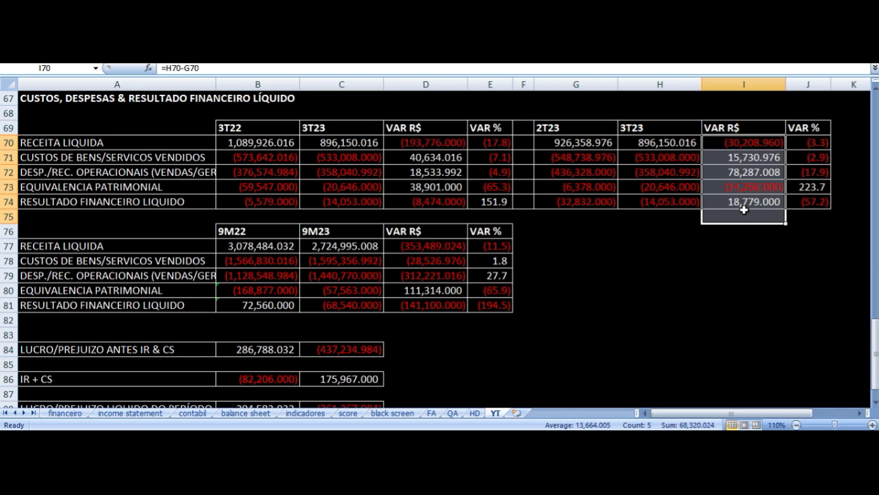
Step: Go to the nine-month comparison table and point out its 9M22 and 9M23 headings in row 76
left_click(483, 230)
key("Left")
key("Left")
key("Left")
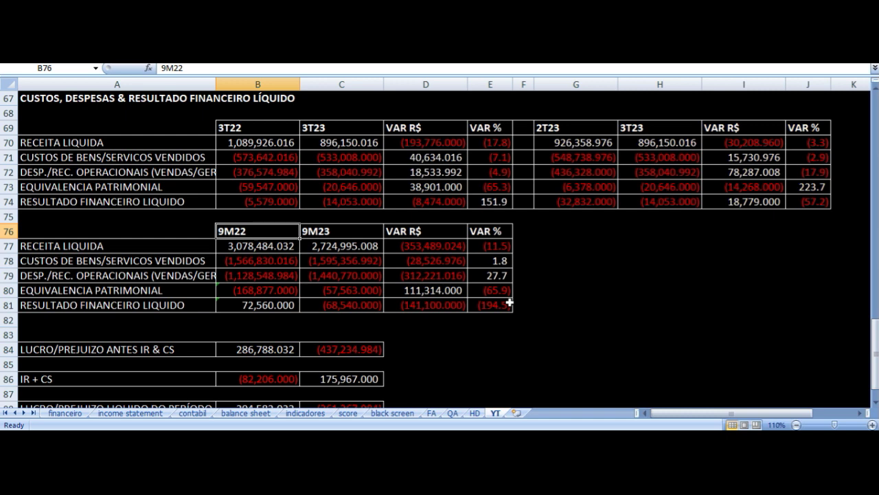
key("Tab")
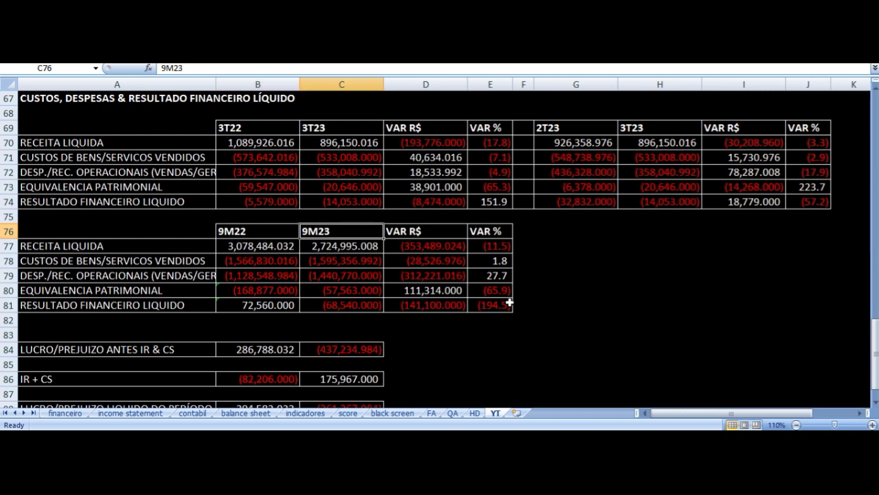
Step: Compare RECEITA LIQUIDA between 9M22 and 9M23 in row 77, including the VAR R$ and VAR % values
key("Return")
key("Left")
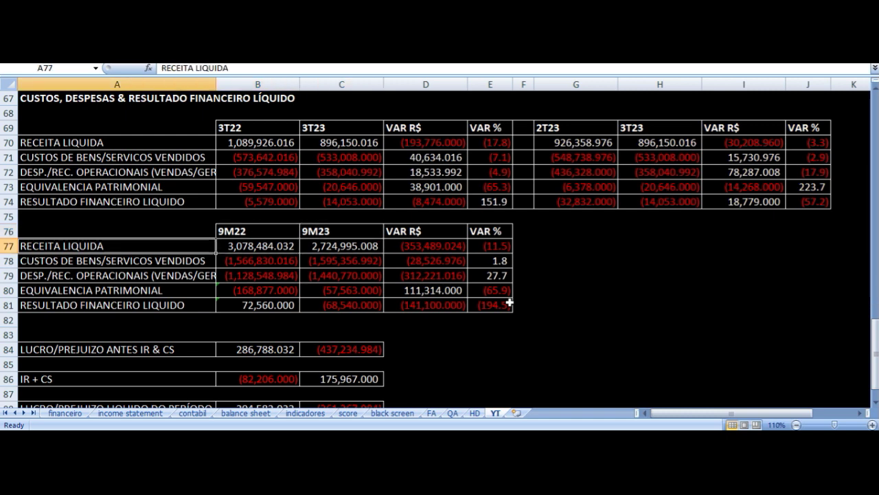
key("Right")
key("Right")
key("Right")
key("Right")
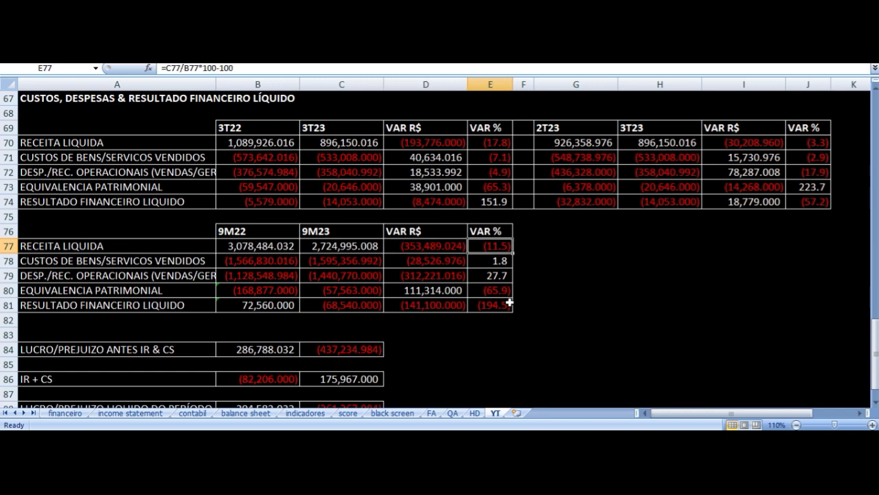
key("Left")
key("Left")
key("Left")
key("Right")
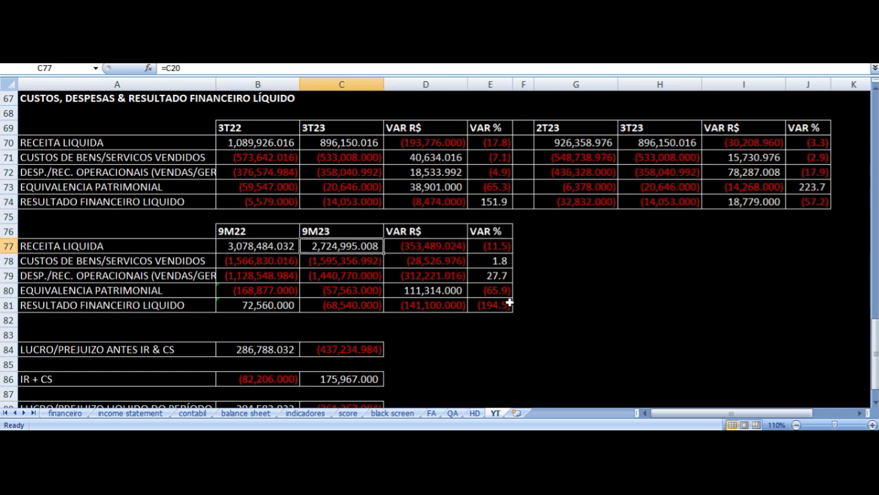
key("Right")
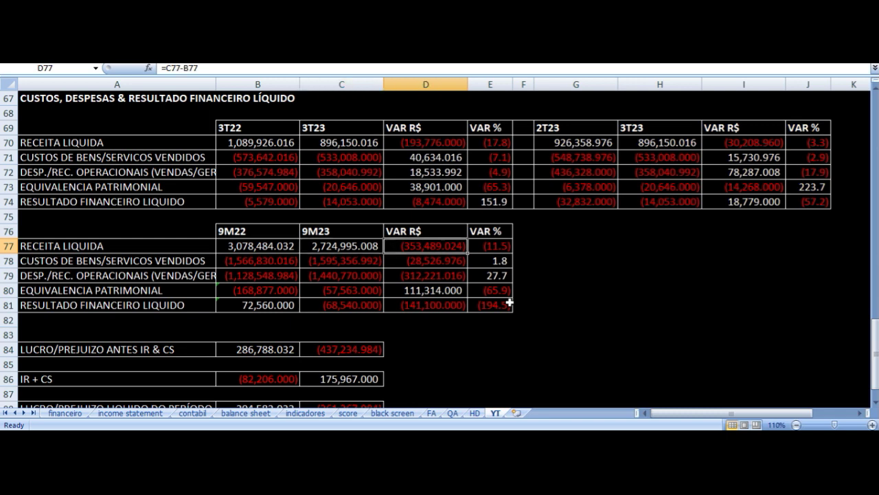
Step: Review CUSTOS DE BENS/SERVICOS VENDIDOS for 9M22 to 9M23 from its label in row 78 across to VAR % in E78
key("Down")
key("Left")
key("Left")
key("Left")
key("Right")
key("Right")
key("Right")
key("Right")
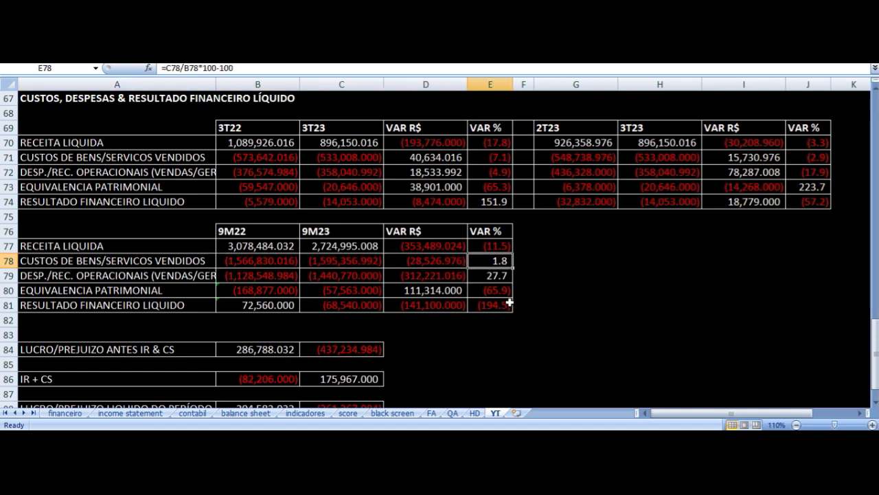
Step: Recheck the nine-month cost values from B78 to E78, then compare their VAR % with the revenue's in E77
key("Left")
key("Left")
key("Left")
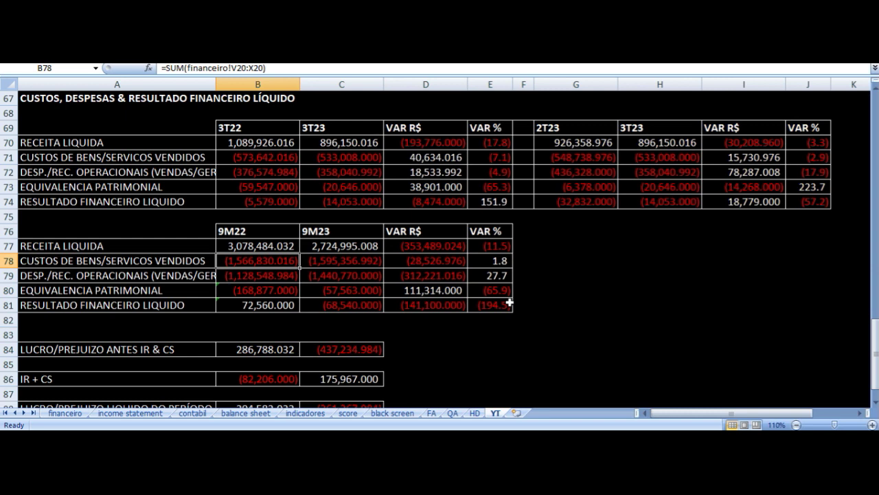
key("Right")
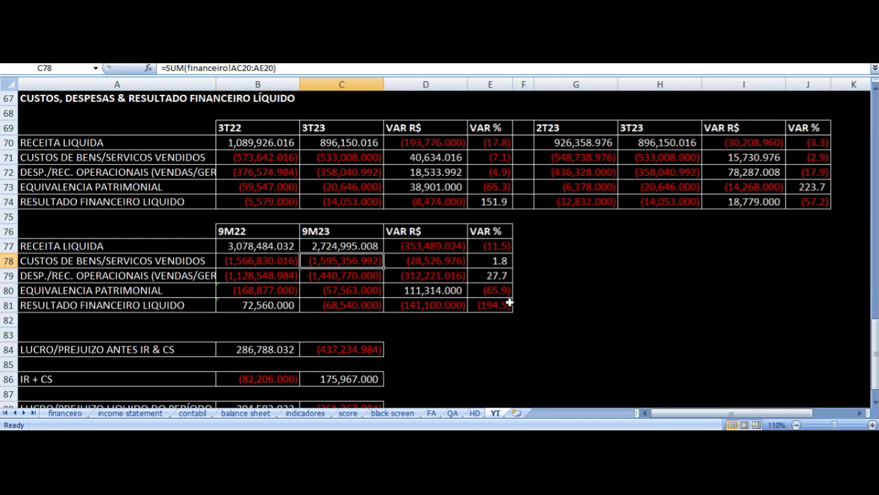
key("Right")
key("Right")
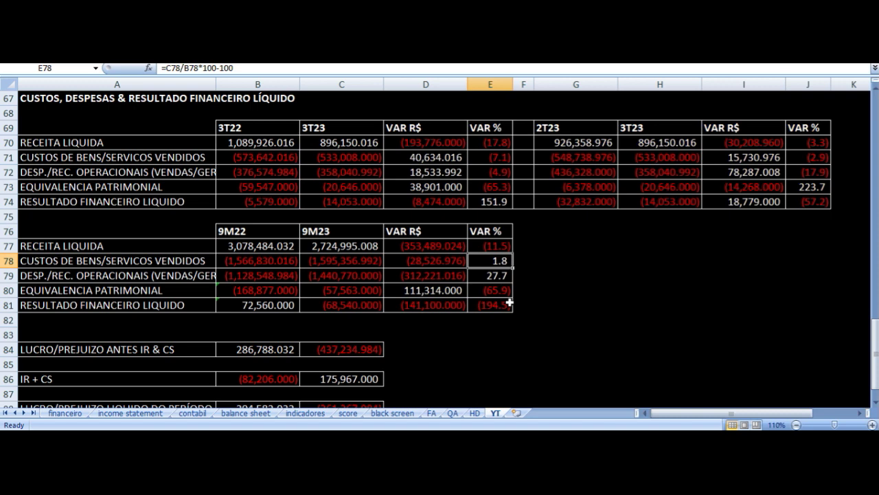
key("Up")
key("Down")
Step: Compare the operating expenses between 9M22 and 9M23 in row 79 across to VAR %, then check VAR R$ in D79
key("Down")
key("Left")
key("Left")
key("Left")
key("Left")
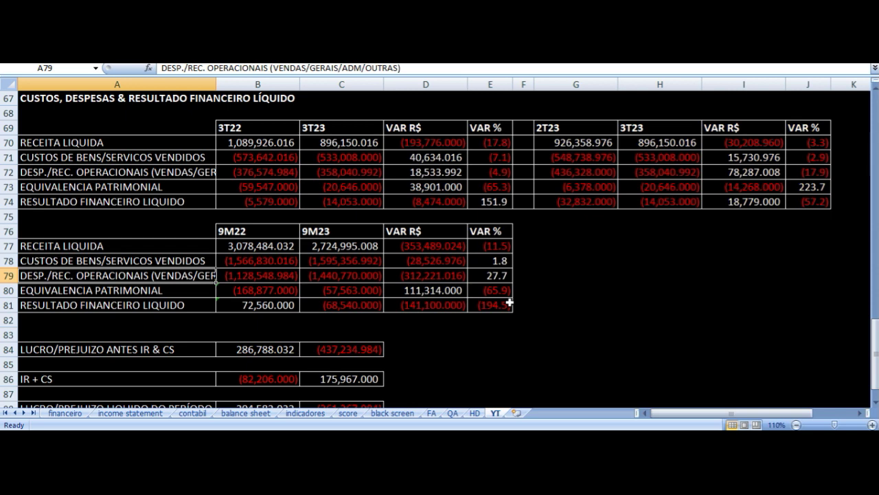
key("Right")
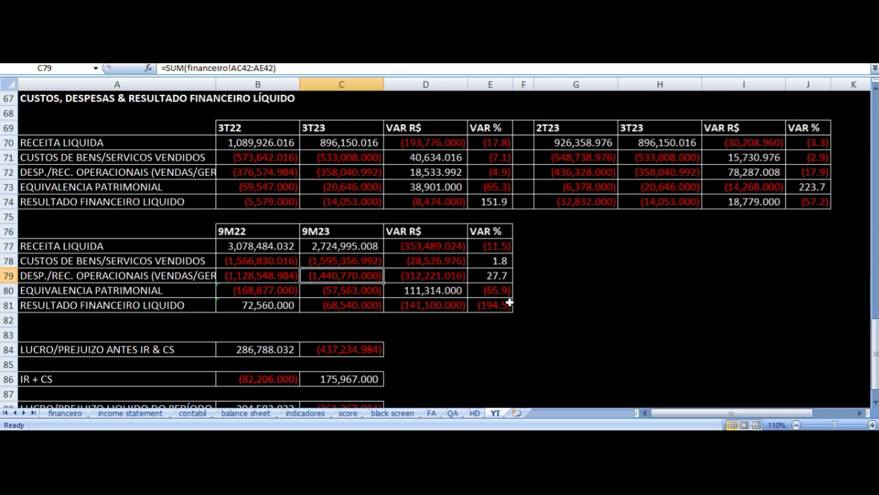
key("Right")
key("Right")
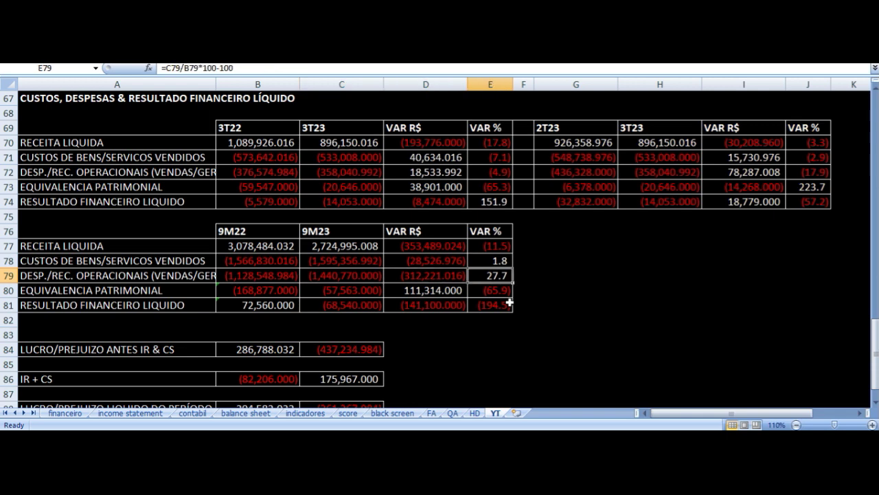
key("Left")
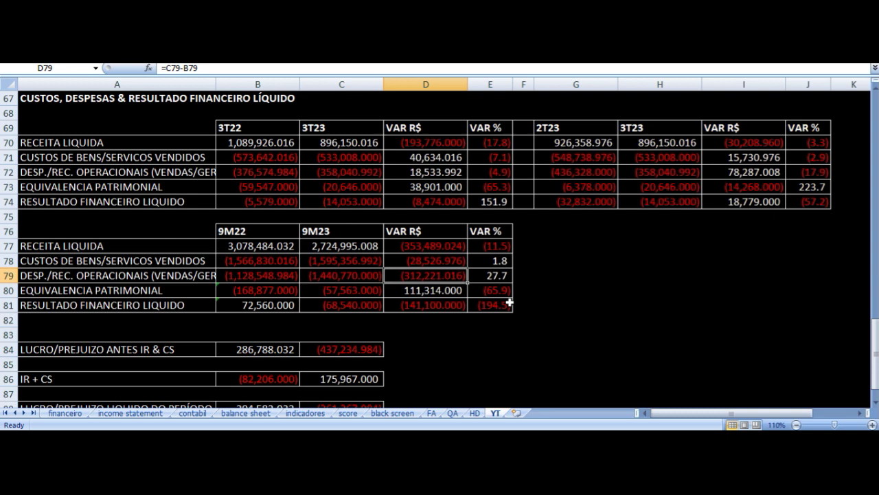
Step: Recheck the nine-month operating expenses from the label in A79 across to VAR R$ in D79
key("Left")
key("Left")
key("Left")
key("Right")
key("Right")
key("Right")
Step: Compare EQUIVALENCIA PATRIMONIAL between 9M22 and 9M23 in row 80 across to VAR R$ in D80
key("Down")
key("Left")
key("Left")
key("Left")
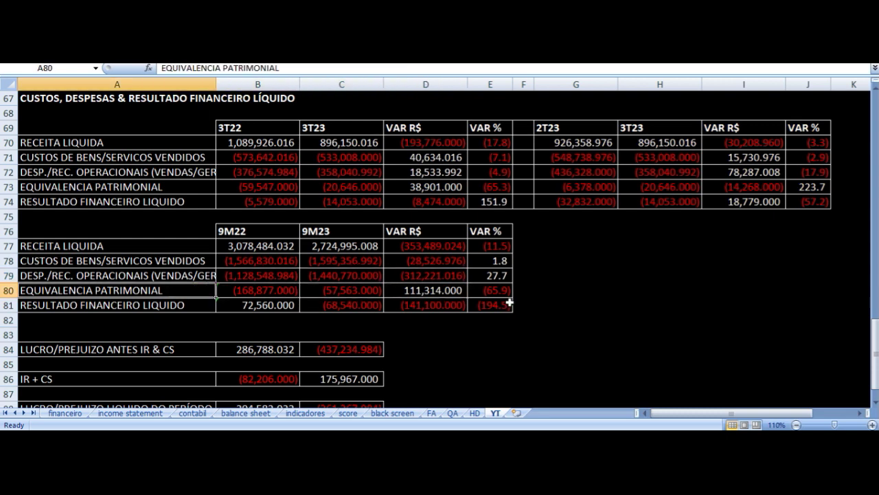
key("Right")
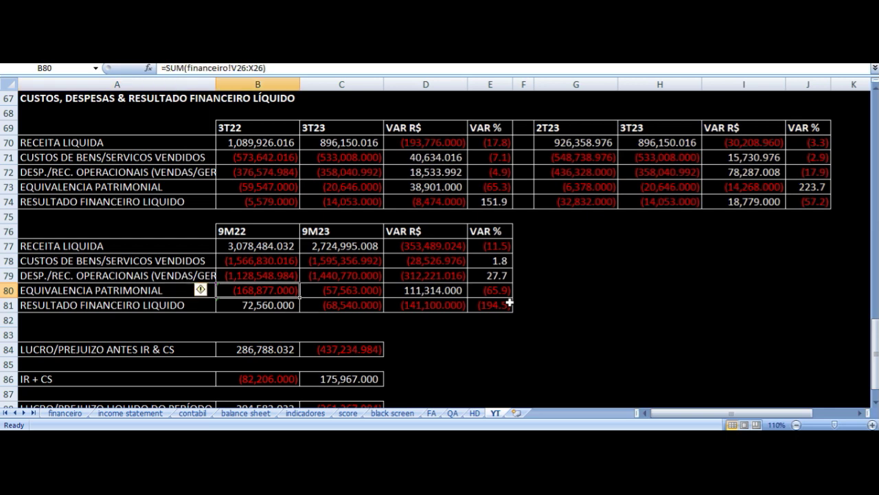
key("Right")
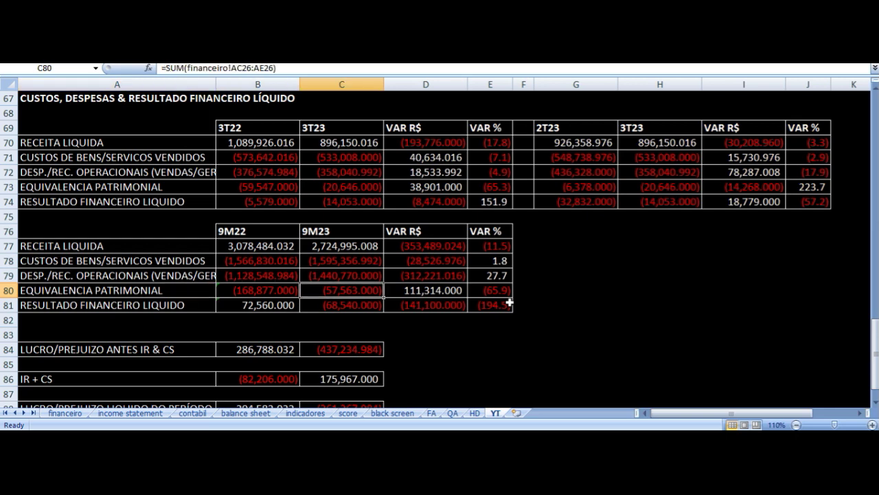
key("Right")
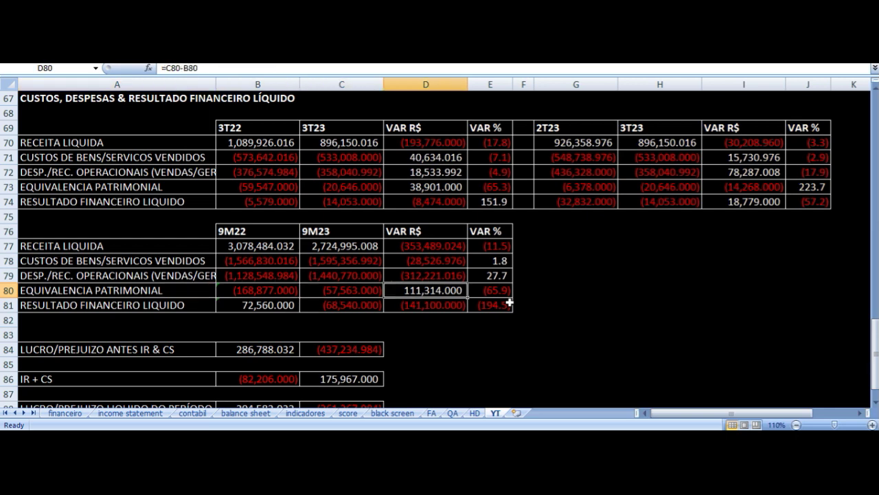
Step: Compare RESULTADO FINANCEIRO LIQUIDO between 9M22 and 9M23 in row 81 across to VAR R$ in D81
key("Down")
key("Left")
key("Left")
key("Left")
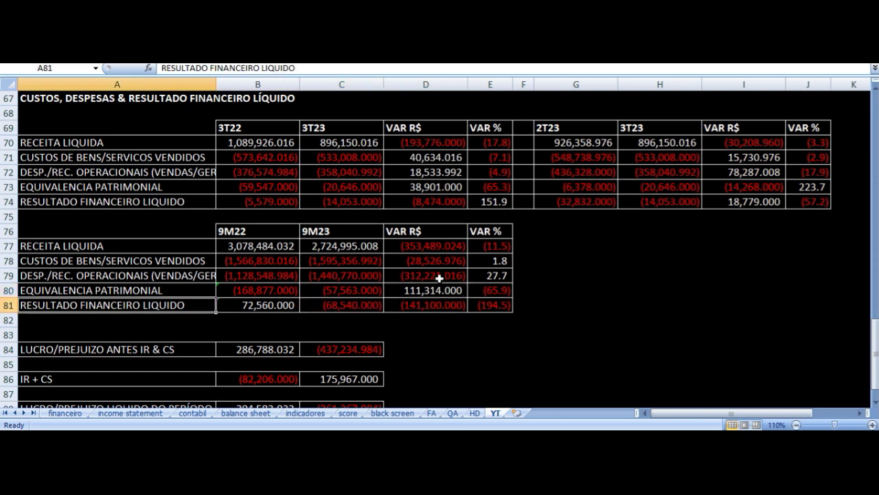
key("Right")
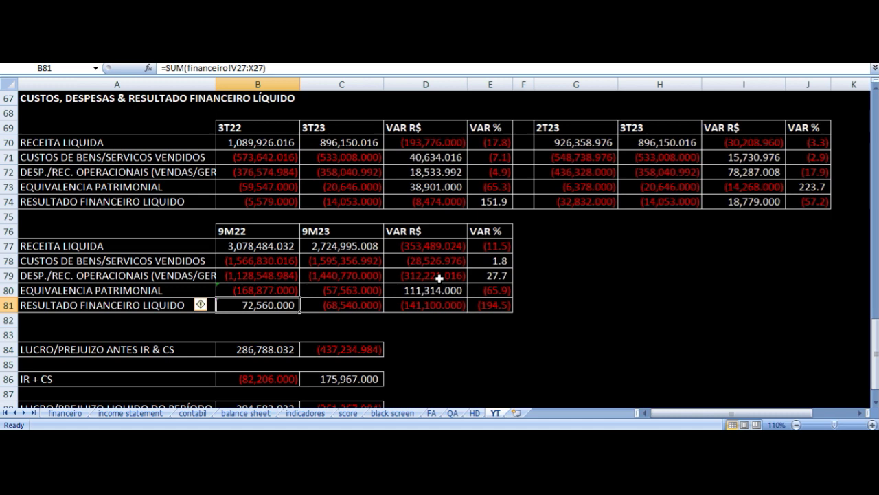
key("Right")
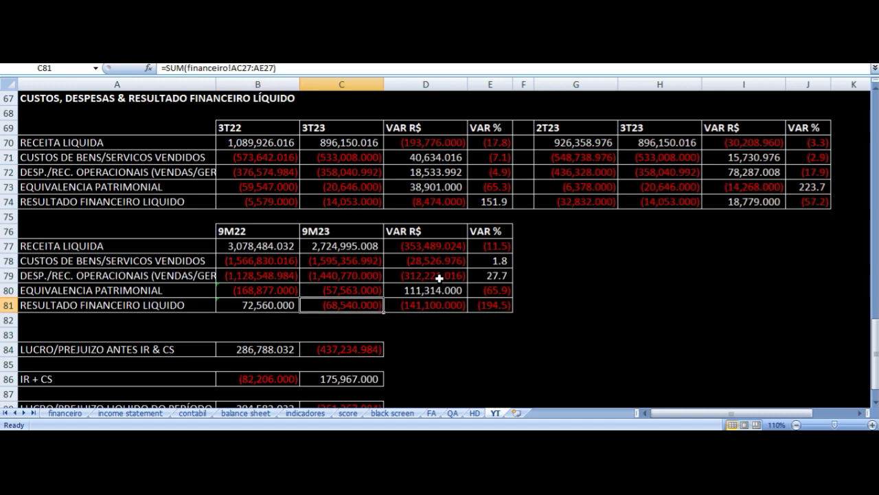
key("Right")
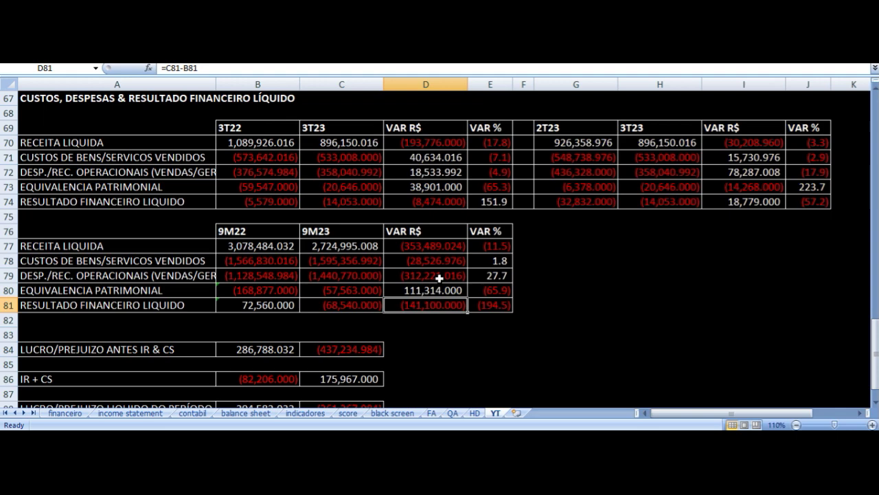
Step: Check LUCRO/PREJUIZO LIQUIDO DO PERÍODO in B88 and ACIONISTAS CONTROLADORES for 9M22 and 9M23 in row 89
scroll(439, 278, "down", 3)
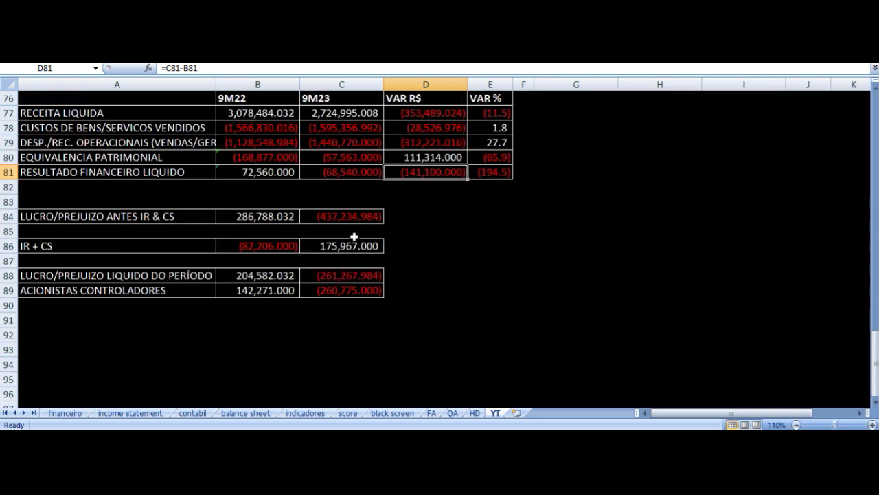
left_click(257, 274)
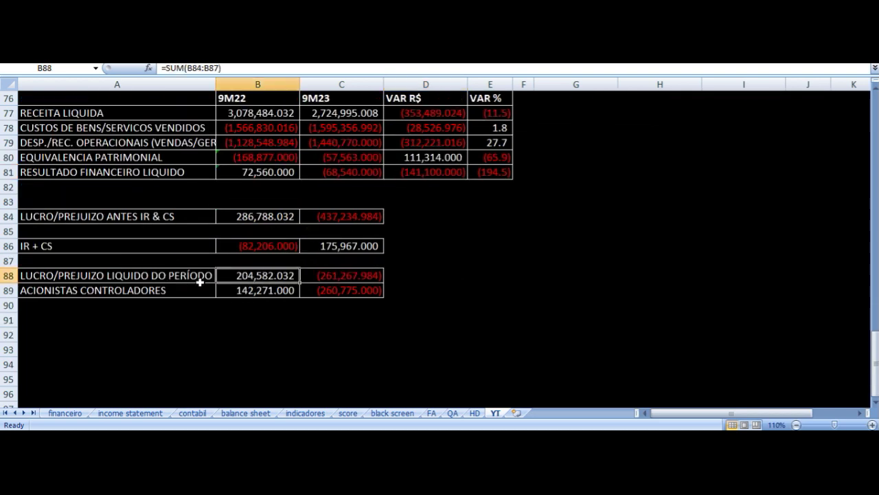
left_click(249, 290)
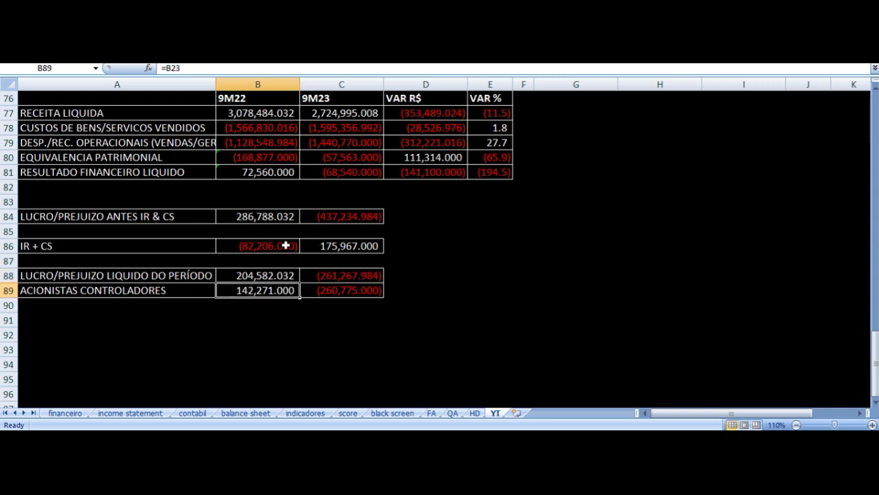
left_click(339, 293)
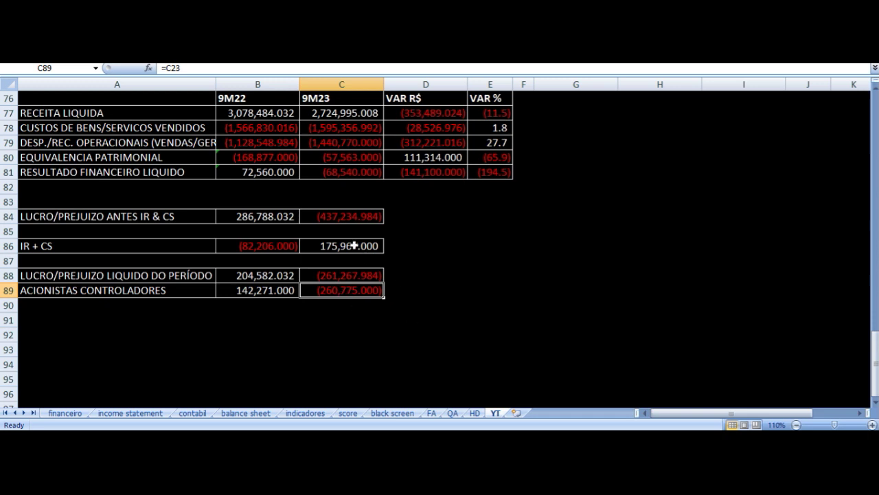
Step: Trace the 9M22 figures from RECEITA LIQUIDA in B77 down to LUCRO/PREJUIZO ANTES IR & CS in B84
left_click(254, 116)
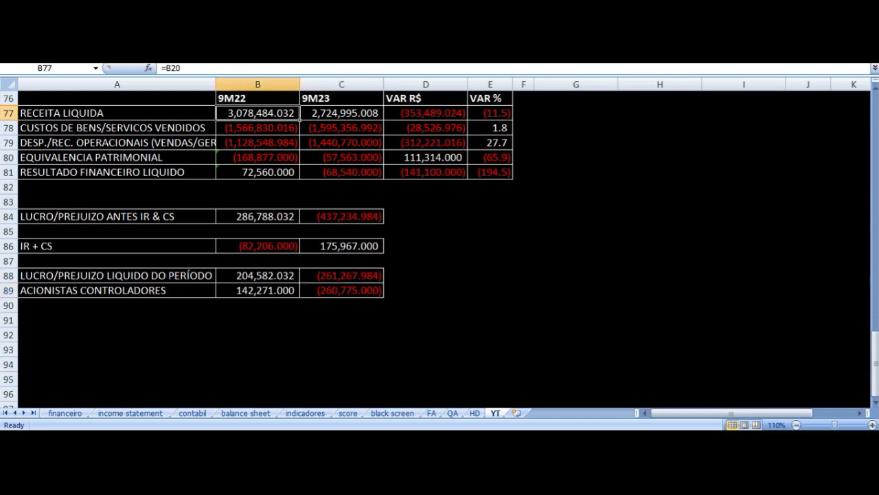
left_click(116, 113)
left_click(258, 113)
key("Down")
key("Down")
key("Down")
key("Down")
key("Down")
key("Down")
key("Down")
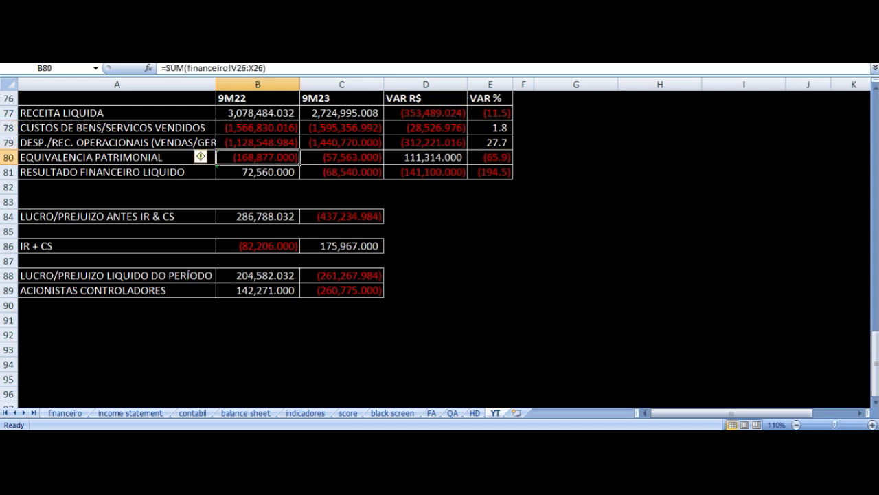
left_click(117, 216)
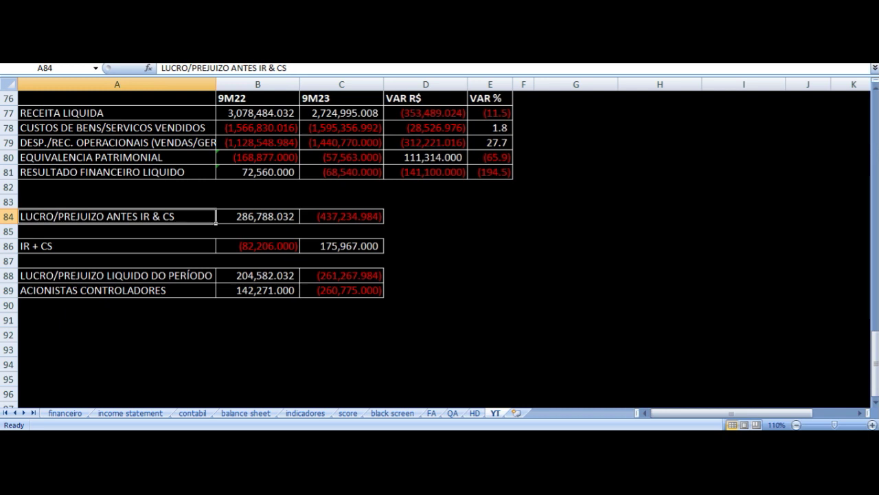
left_click(258, 216)
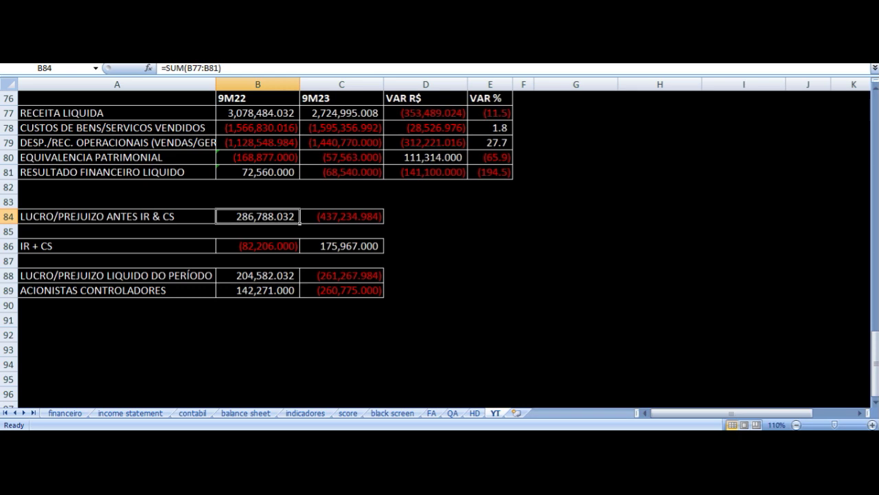
Step: Follow the 9M22 result from IR + CS in row 86 through net profit in row 88 to ACIONISTAS CONTROLADORES in B89
key("Down")
key("Down")
key("Left")
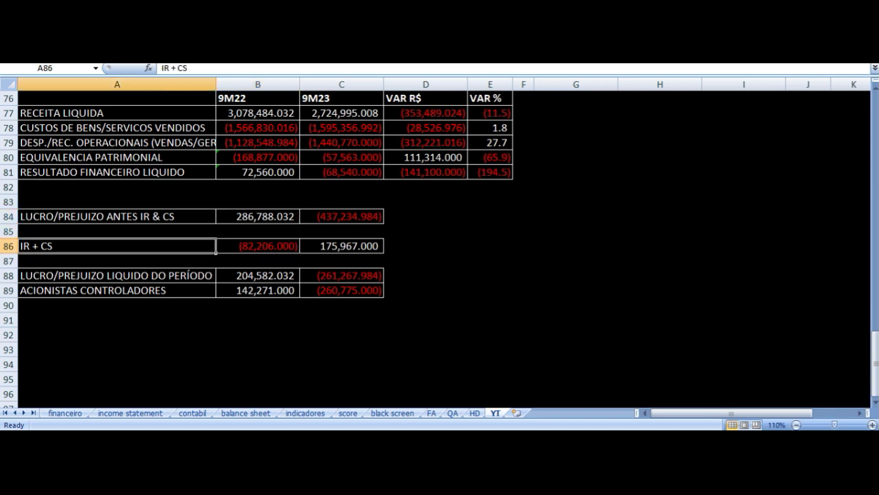
key("Right")
key("Down")
key("Down")
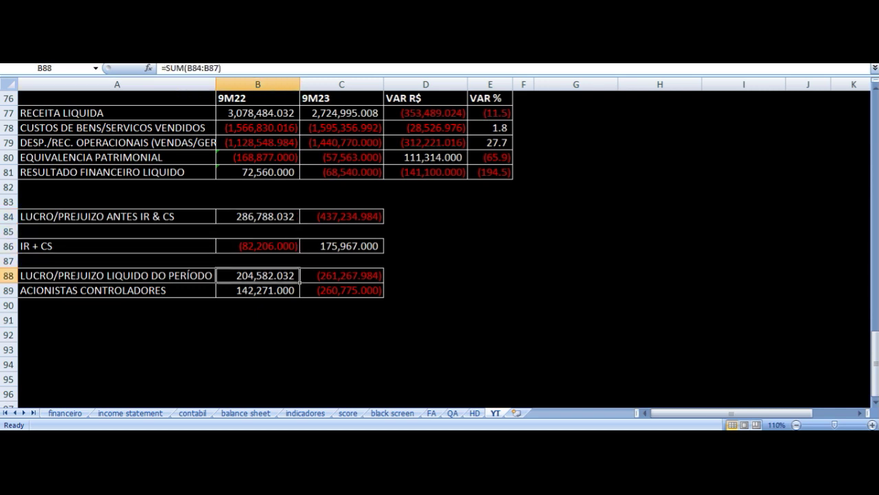
key("Left")
key("Right")
left_click(117, 290)
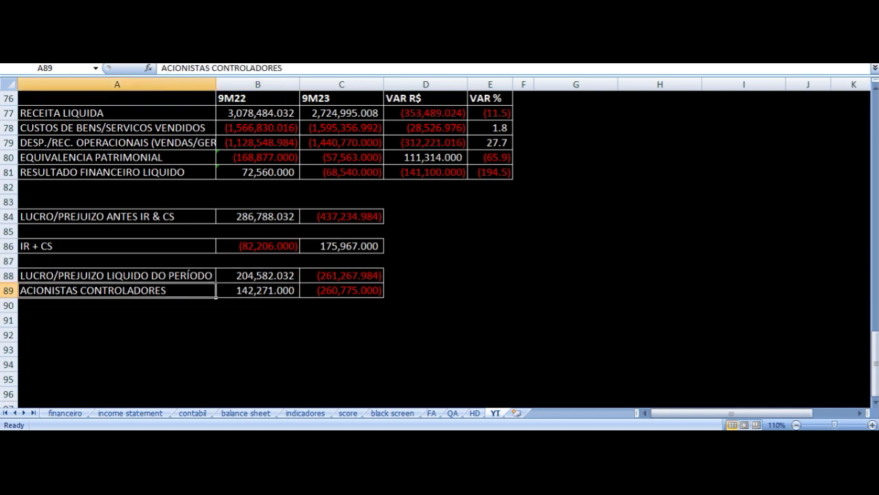
left_click(257, 290)
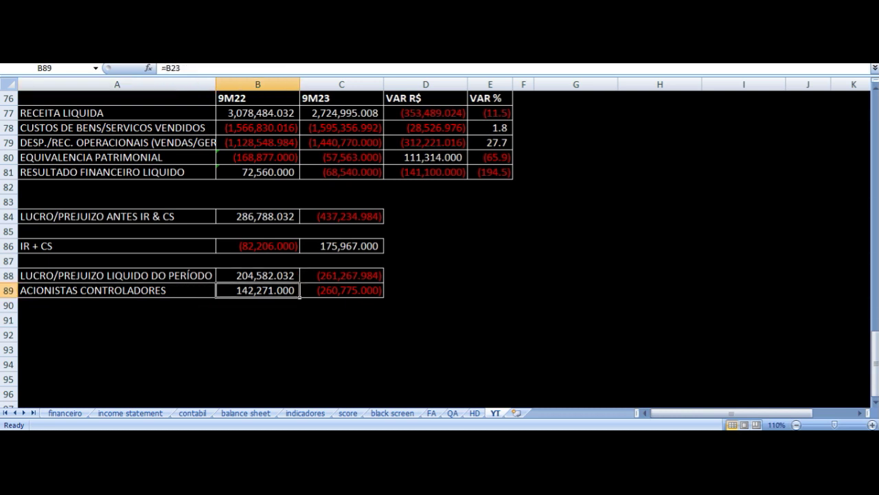
Step: Go back up the 9M23 column from ACIONISTAS CONTROLADORES in C89 to RECEITA LIQUIDA in C77
key("Right")
key("Up")
key("Up")
key("Up")
key("Up")
key("Up")
key("Up")
key("Up")
key("Up")
key("Up")
key("Up")
key("Up")
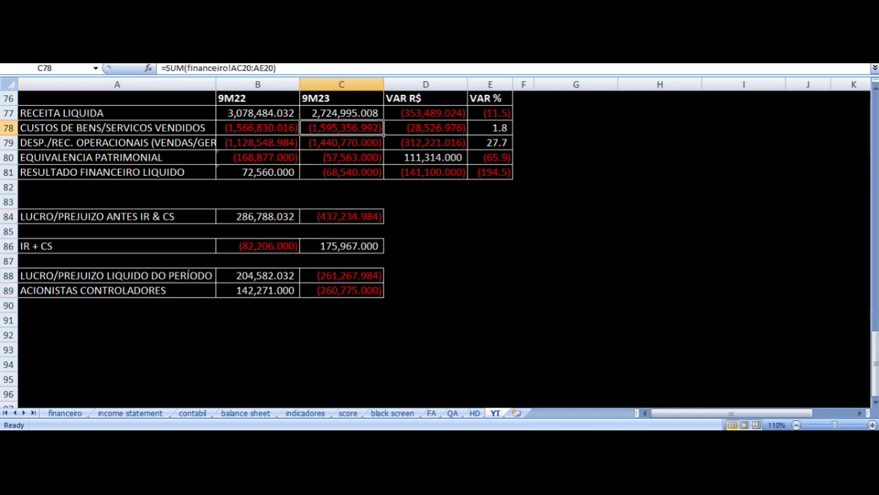
key("Up")
Step: Look over the 9M23 costs, operating expenses and equity result in C78:C80, then return to the 9M22 RECEITA LIQUIDA in B77
key("Down")
key("Down")
key("Down")
key("Up")
key("Up")
key("Up")
key("Left")
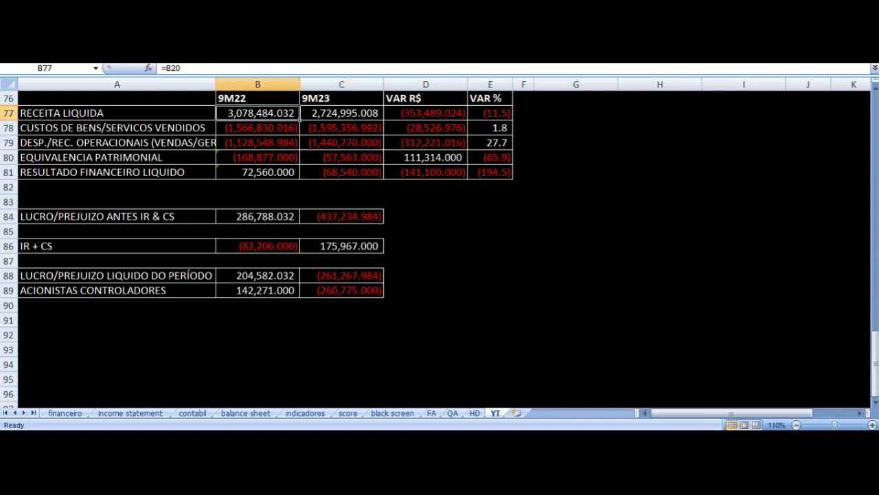
Step: Check the 9M23 costs and their VAR R$ in row 78 and the operating expenses in C79, returning to C77
key("Right")
key("Down")
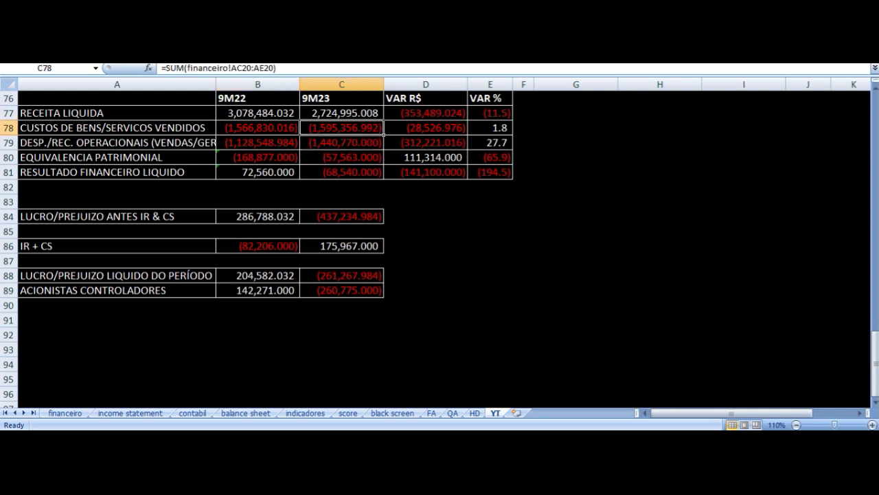
key("Right")
key("Left")
key("Down")
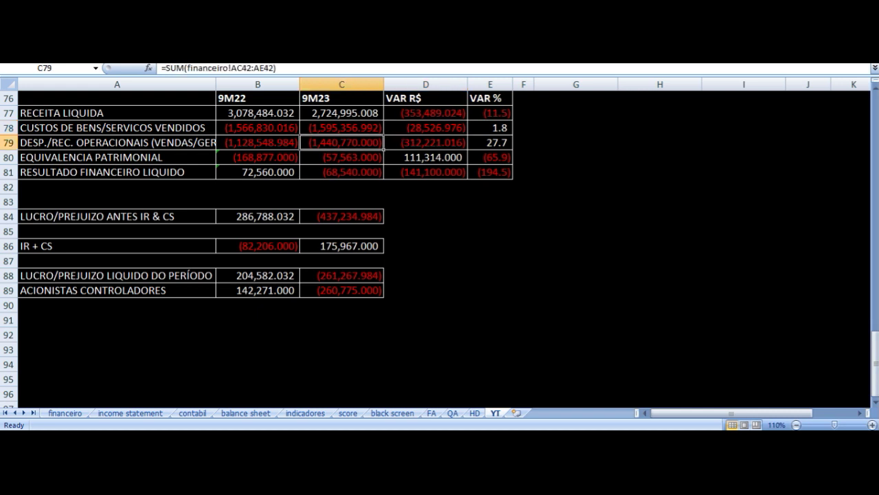
key("Up")
key("Up")
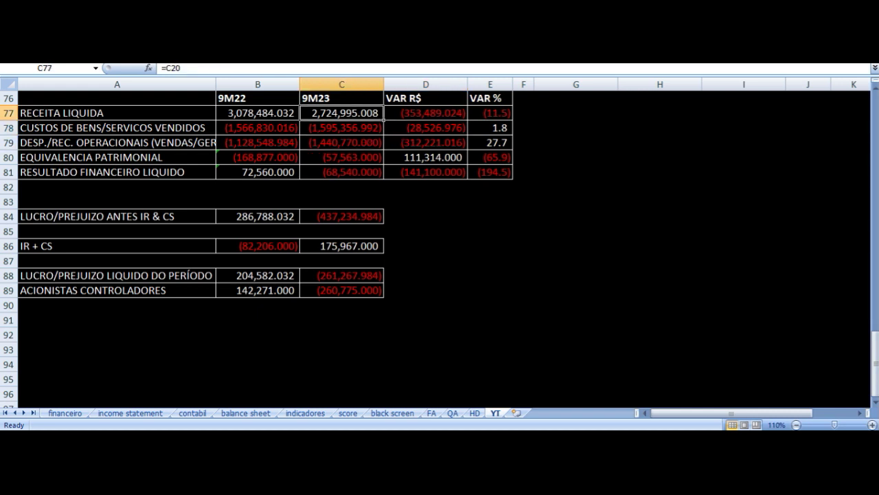
Step: Compare the nine-month VAR R$ of revenue, costs and operating expenses in D77:D79, returning to D77
key("Right")
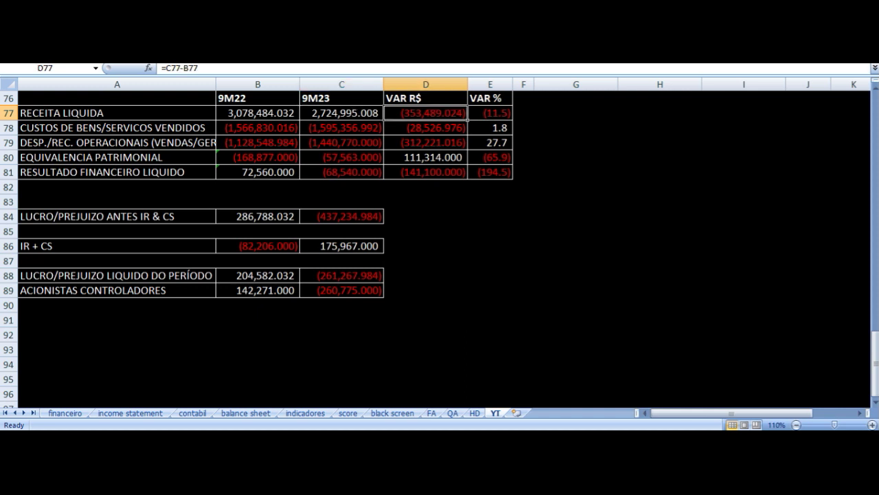
key("Down")
key("Down")
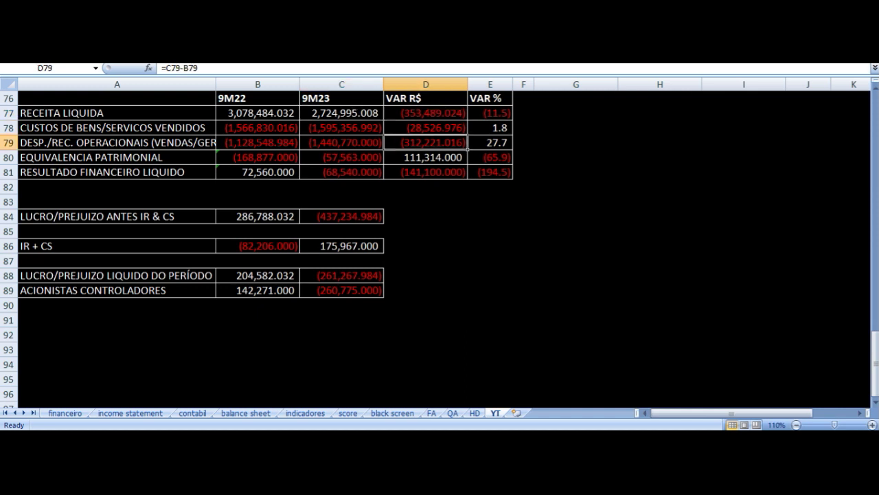
key("Left")
key("Right")
key("Up")
key("Up")
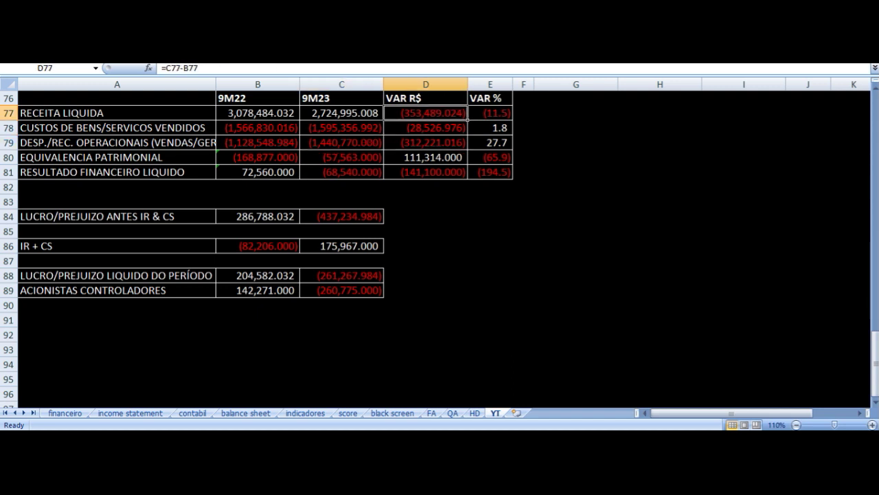
Step: Compare RECEITA LIQUIDA between 9M22 and 9M23 in row 77 across to VAR % in E77
key("Left")
key("Right")
key("Left")
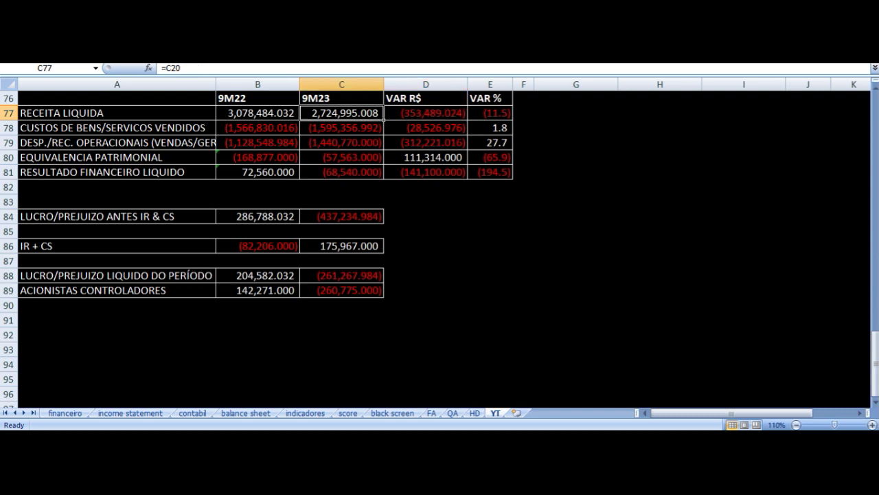
key("Left")
key("Right")
key("Right")
key("Right")
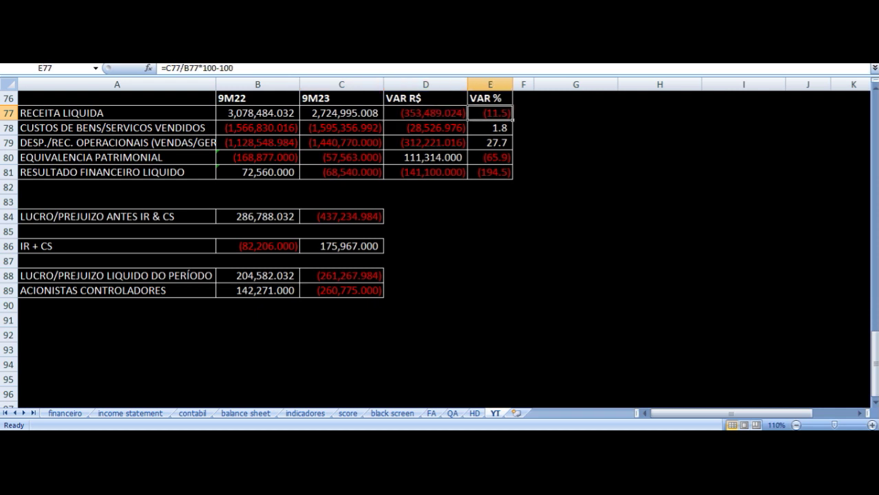
Step: Review CUSTOS DE BENS/SERVICOS VENDIDOS in row 78 from VAR % back to the label and the 9M22 value
key("Down")
key("Left")
key("Left")
key("Left")
key("Left")
key("Right")
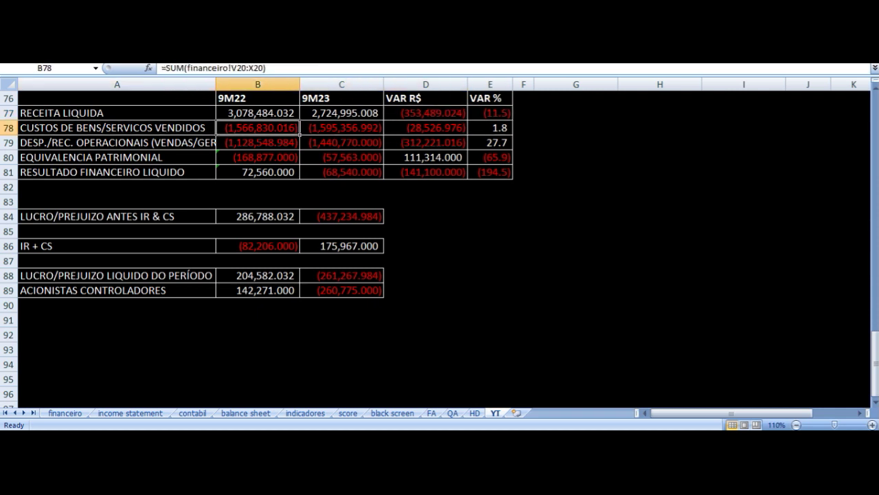
Step: Follow the 9M23 column from C78 down to C84 and check LUCRO/PREJUIZO ANTES IR & CS across row 84
key("Right")
key("Down")
key("Down")
key("Down")
key("Down")
key("Down")
key("Down")
key("Down")
key("Up")
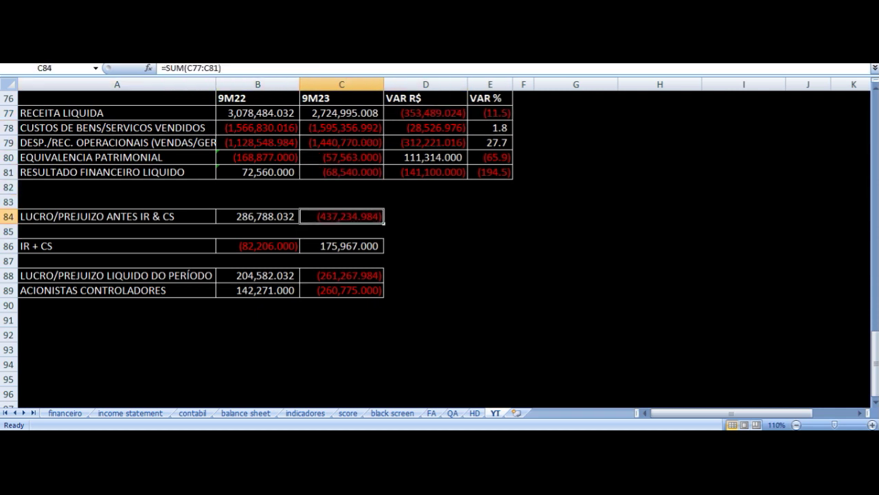
key("Left")
key("Left")
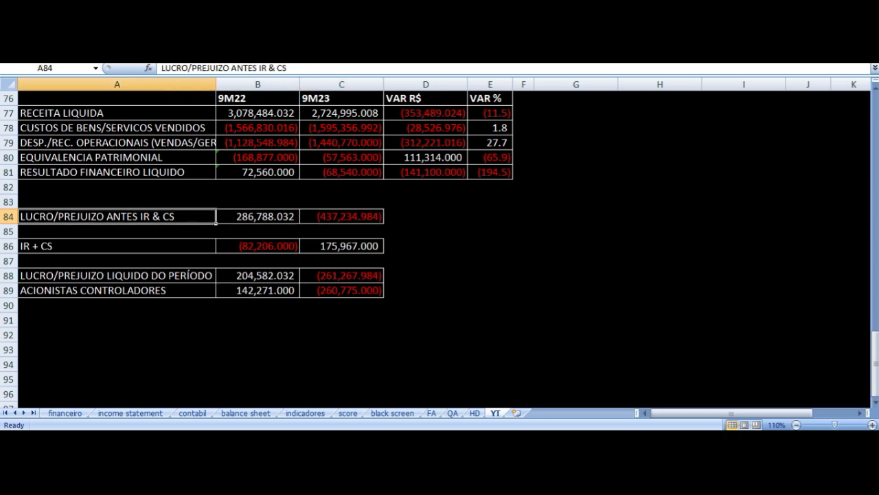
key("Right")
key("Right")
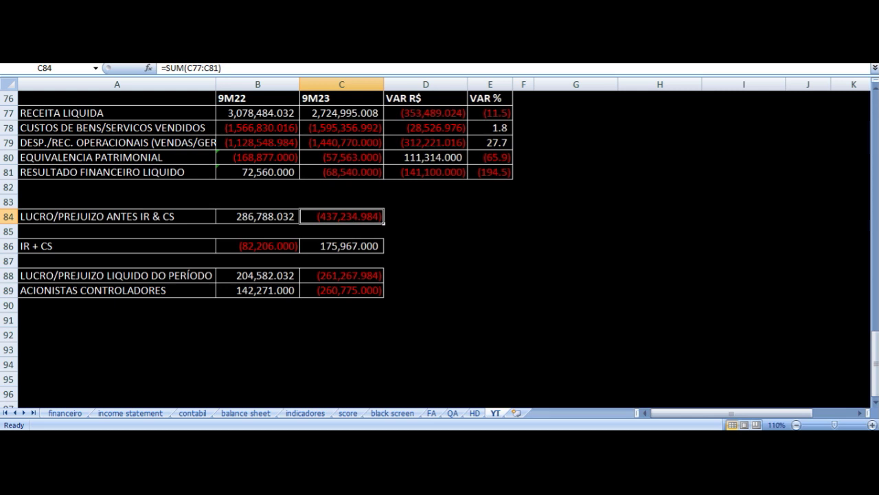
Step: Check IR + CS across row 86, then the 9M23 LUCRO/PREJUIZO LIQUIDO DO PERÍODO in C88
key("Down")
key("Down")
key("Left")
key("Left")
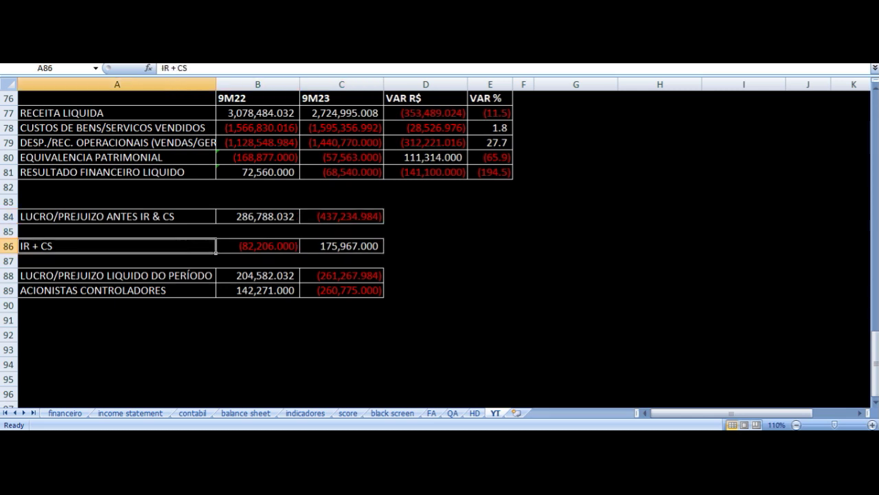
key("Right")
key("Right")
key("Down")
key("Down")
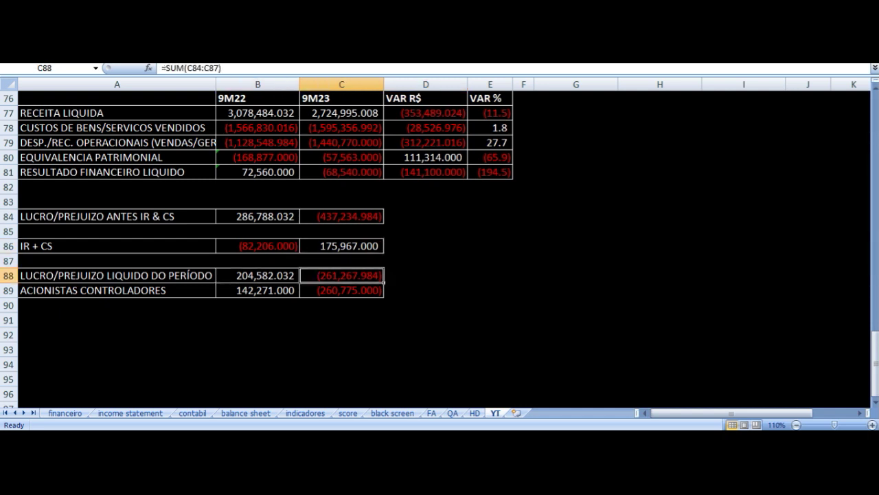
Step: Review ACIONISTAS CONTROLADORES in row 89, from the 9M22 value and label to the 9M23 value in C89
left_click(258, 290)
left_click(117, 290)
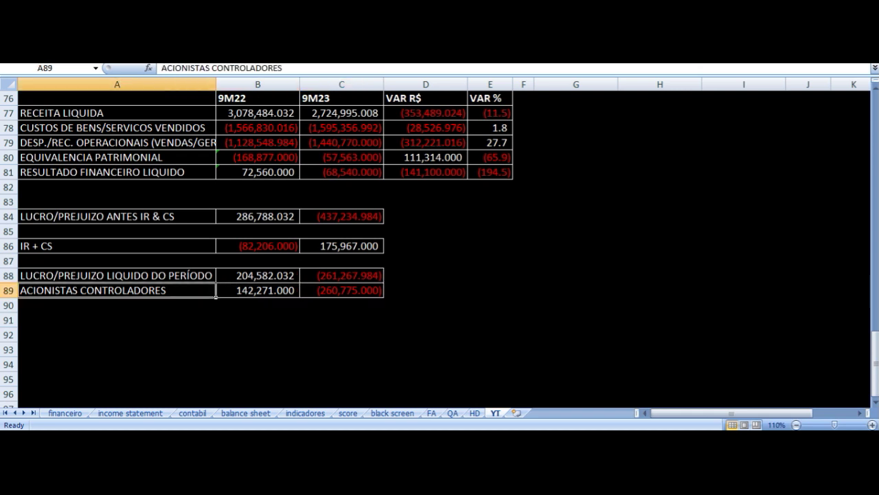
left_click(342, 290)
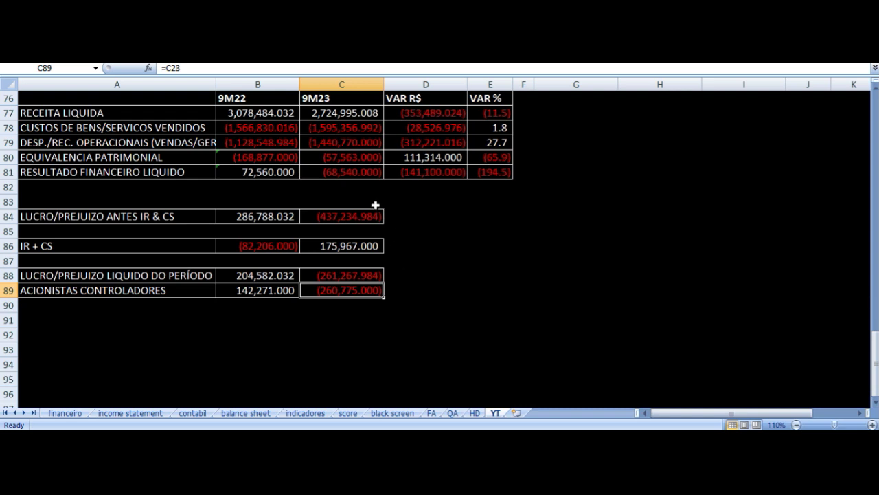
Step: Recheck the 9M23 costs in C78 and operating expenses in C79 against the pre-tax result in C84 and net revenue in C77
left_click(327, 145)
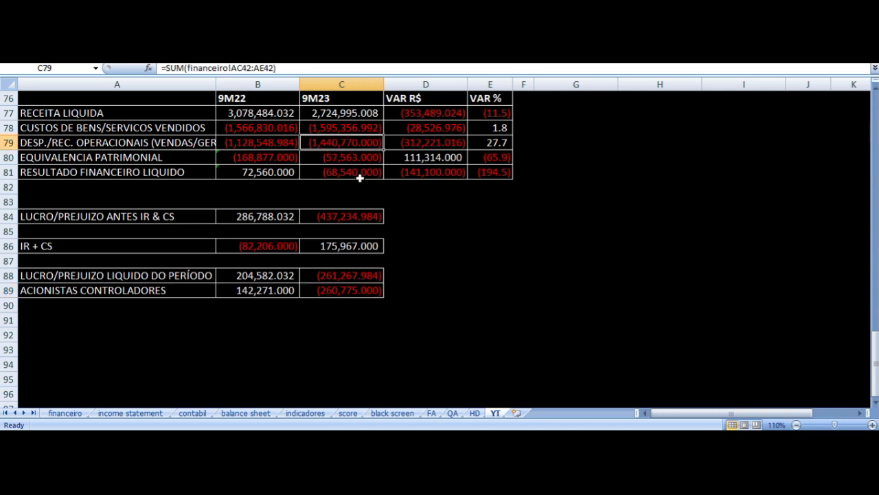
left_click(337, 128)
left_click(342, 142)
left_click(338, 217)
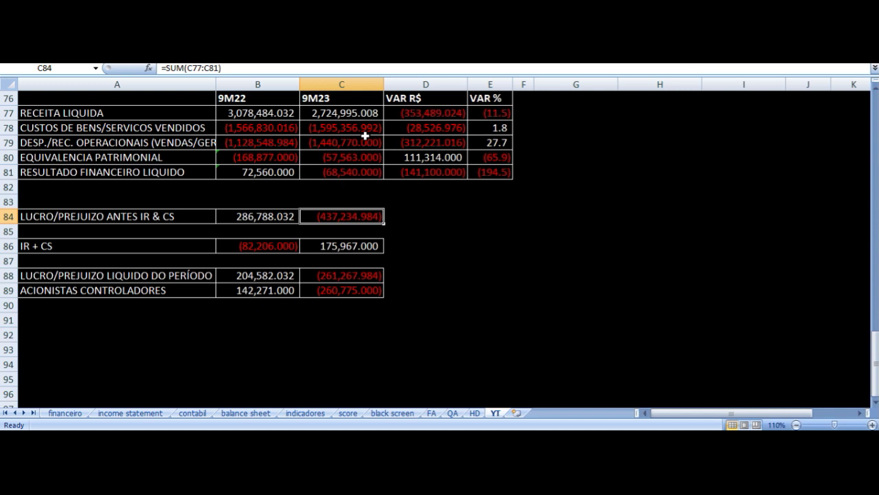
left_click(340, 113)
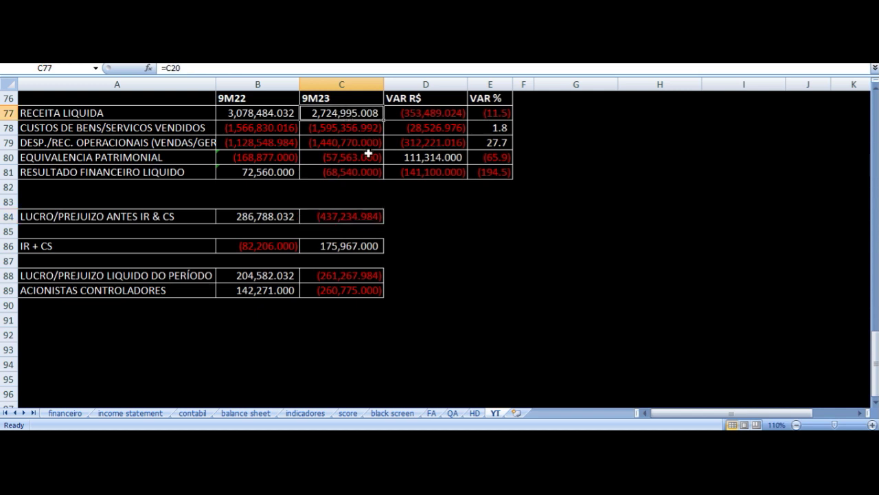
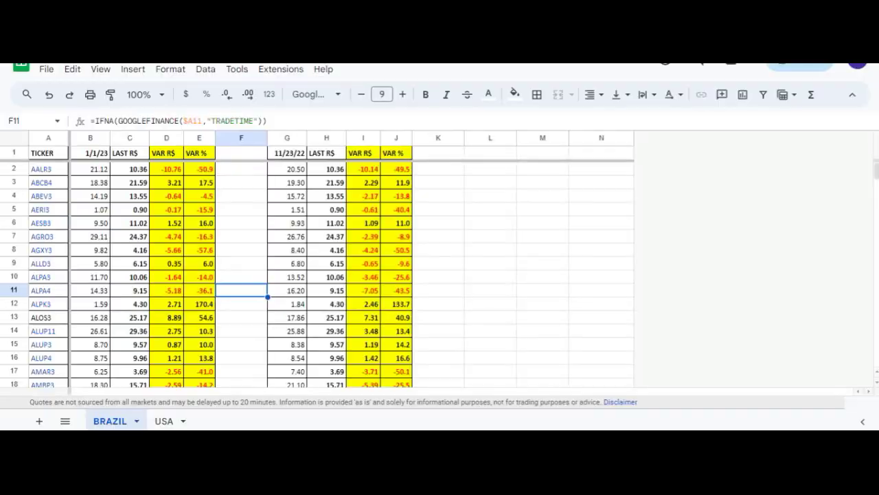
Step: Review ALPA4's price change since 1/1/23 across row 11, from the starting price in B11 to VAR % in E11
left_click(242, 281)
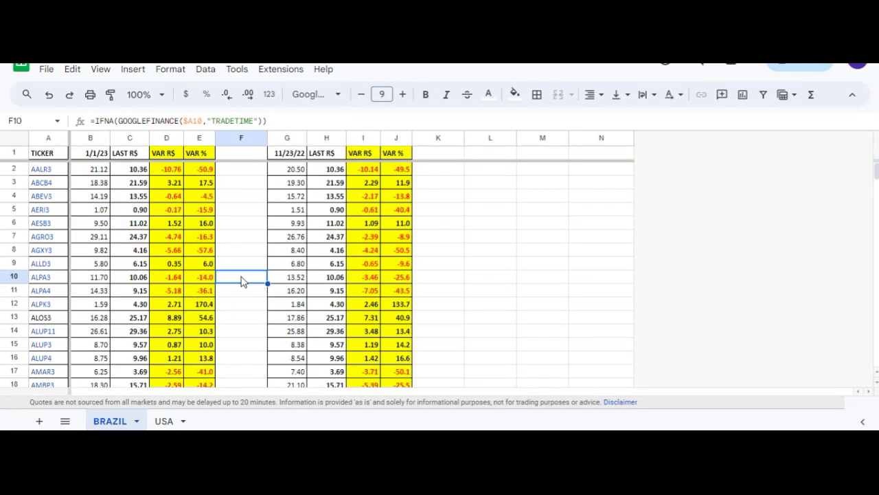
key("Down")
key("Left")
key("Left")
key("Left")
key("Left")
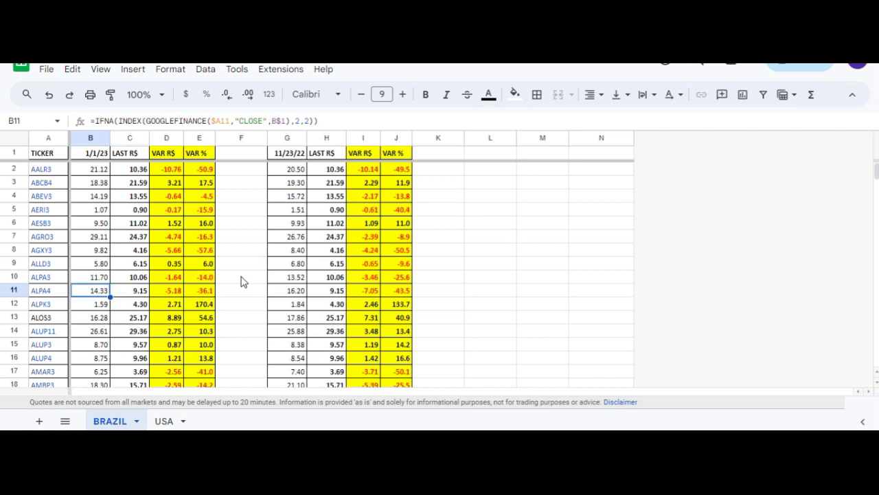
key("Right")
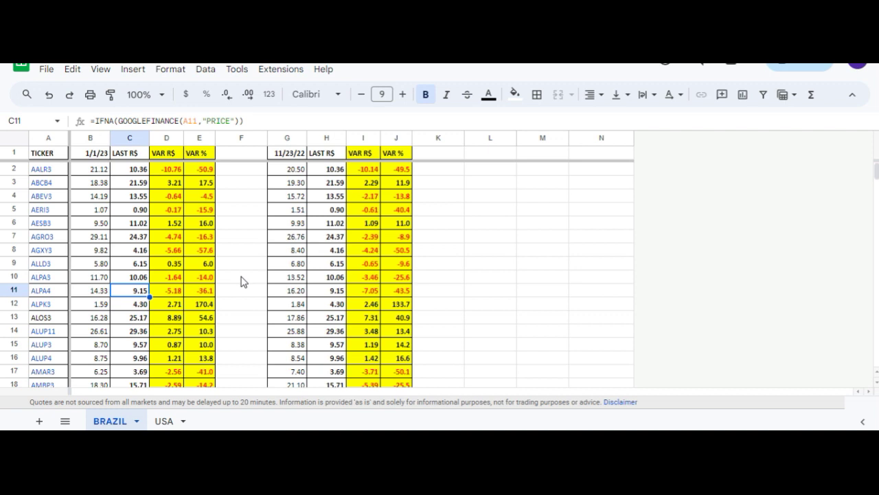
key("Right")
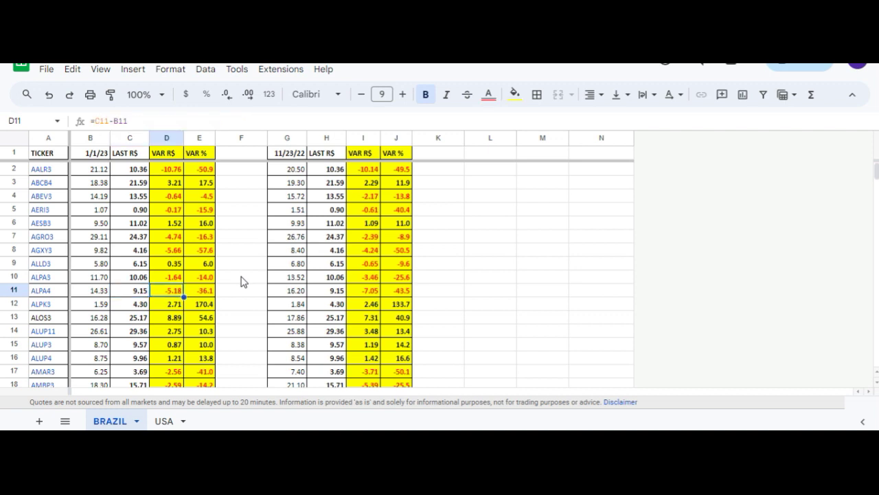
key("Right")
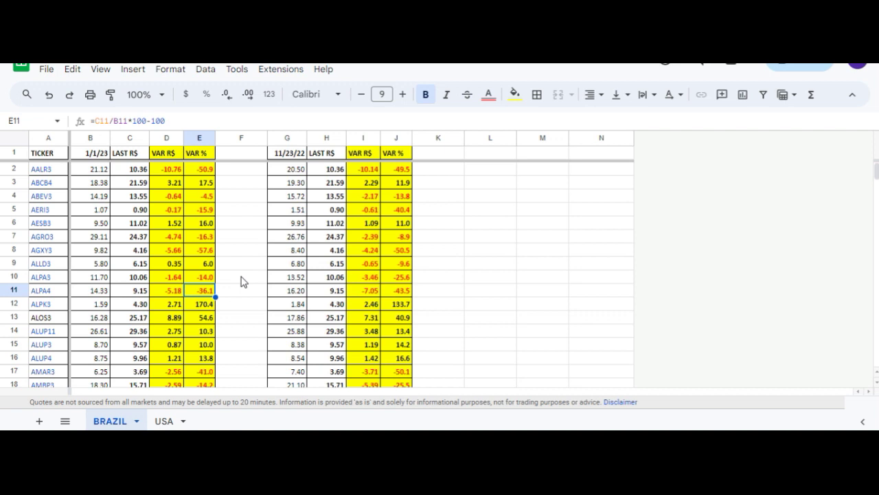
Step: Review ALPA4's price change since 11/23/22 across row 11, from the starting price in G11 to VAR % in J11
key("Right")
key("Right")
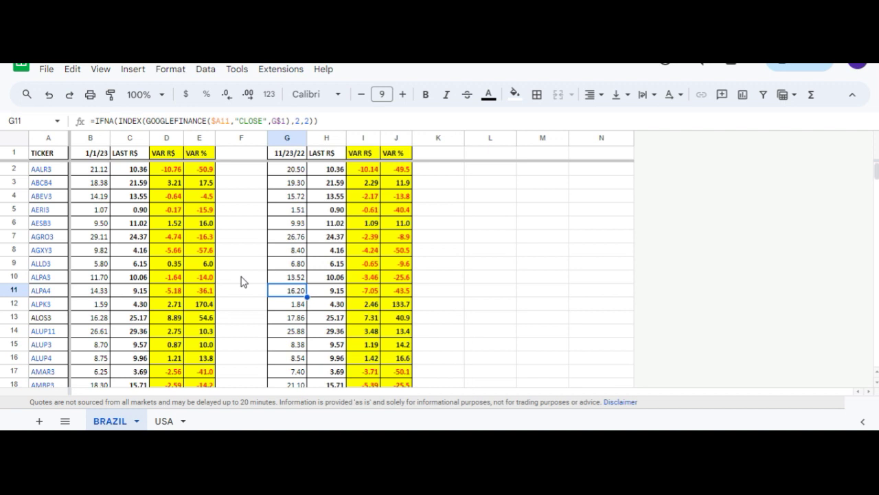
key("Right")
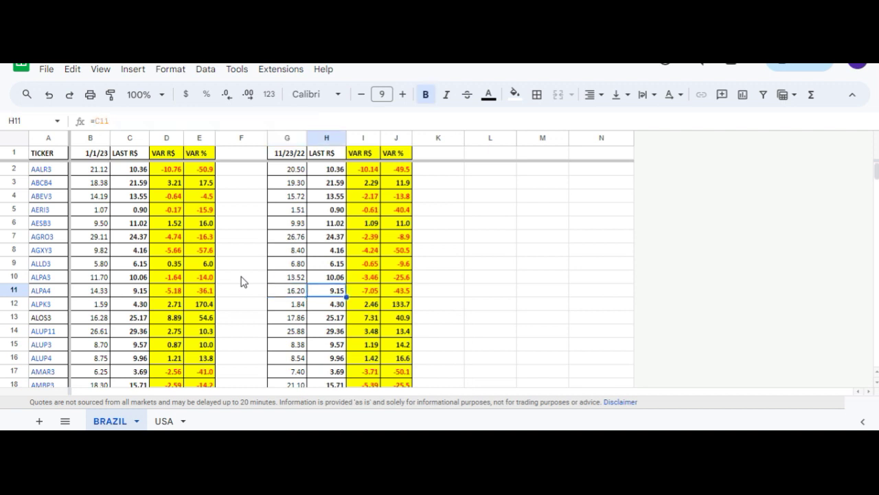
key("Right")
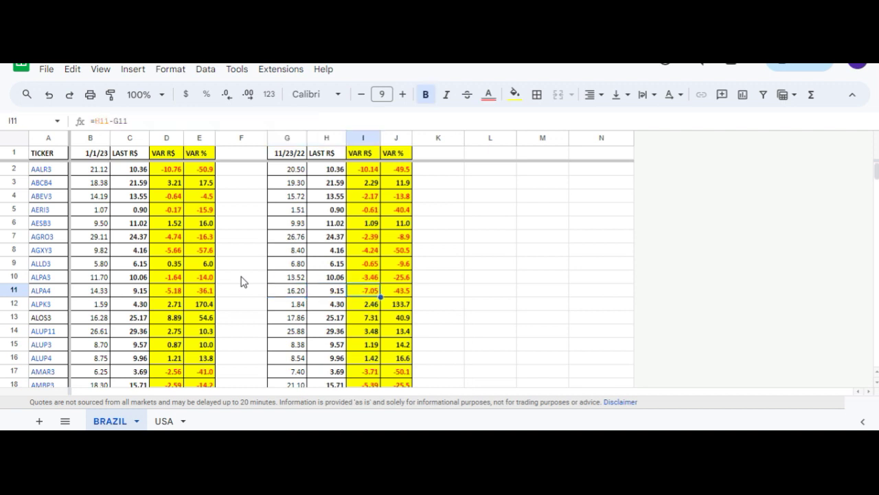
key("Right")
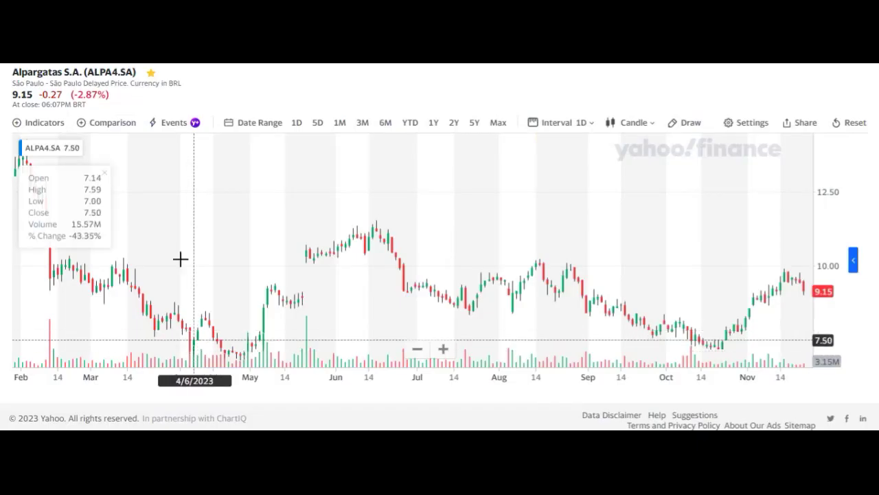
Step: Switch to the ALPA4.SA chart on Yahoo Finance and examine its daily price history from 2019 to November 2023
scroll(193, 280, "down", 5)
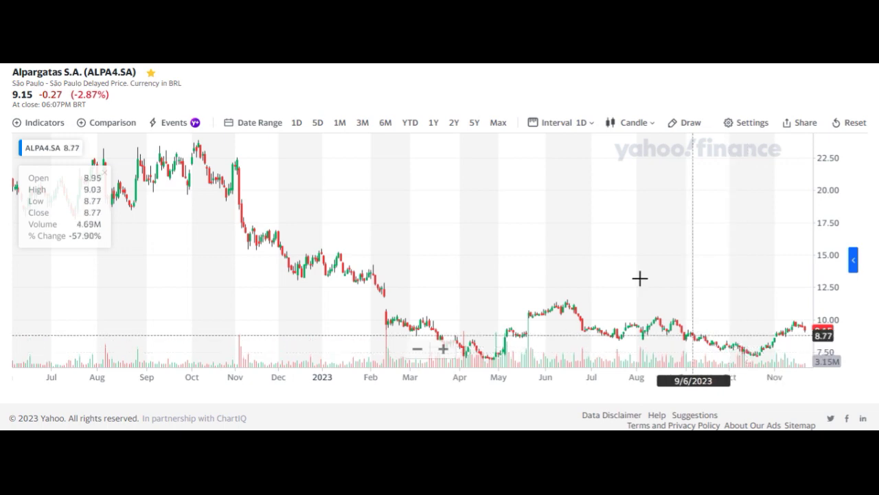
scroll(483, 295, "down", 10)
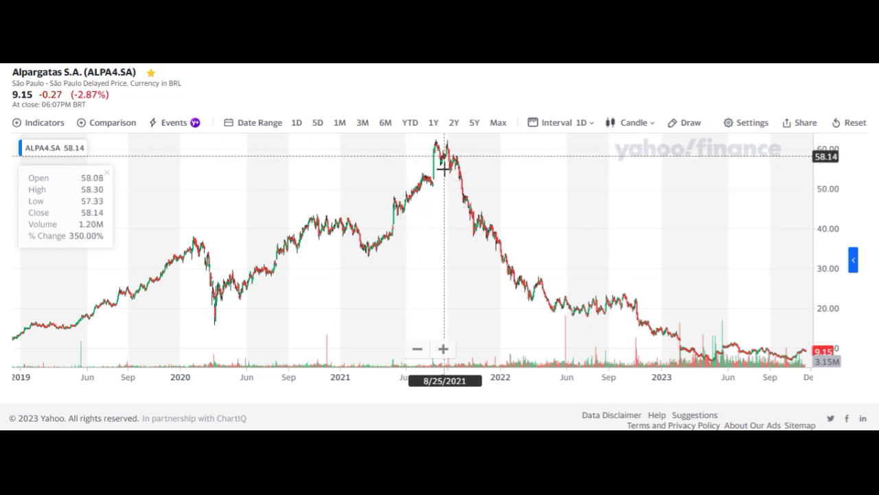
scroll(619, 288, "up", 3)
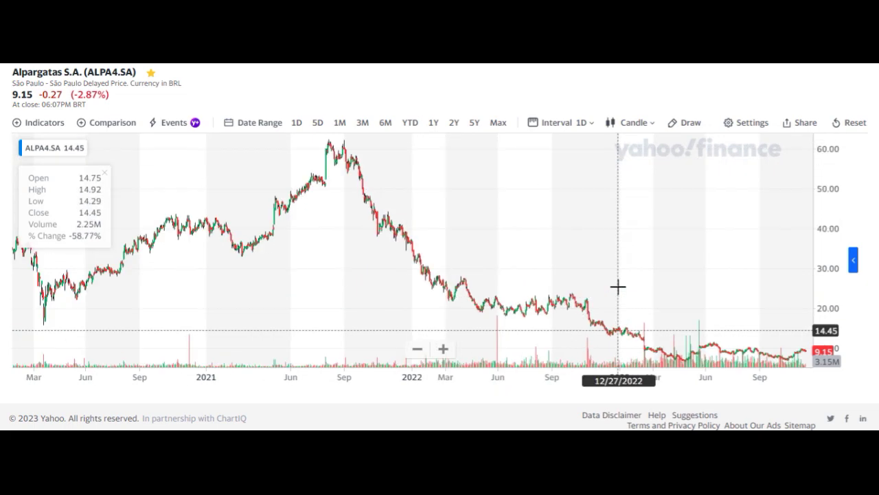
scroll(619, 289, "up", 3)
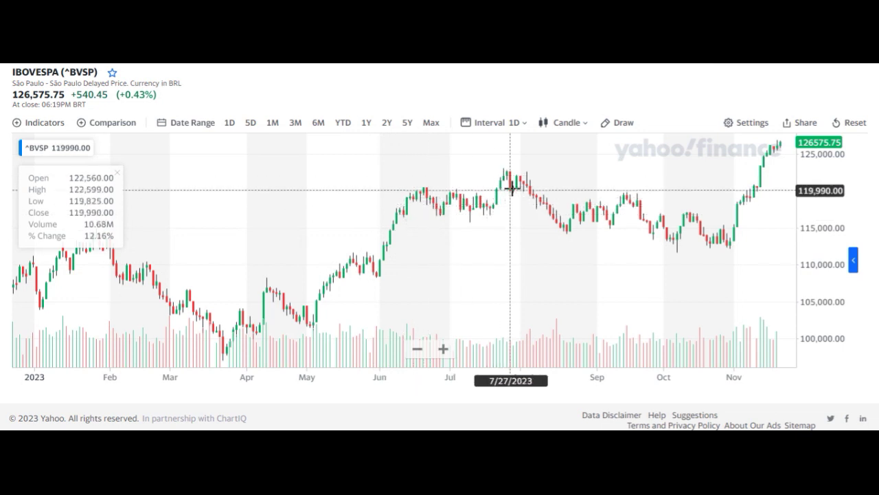
Step: Examine the IBOVESPA daily chart over recent months and back to 2019, and compare it with the ALPA4.SA long-term chart
scroll(532, 220, "up", 5)
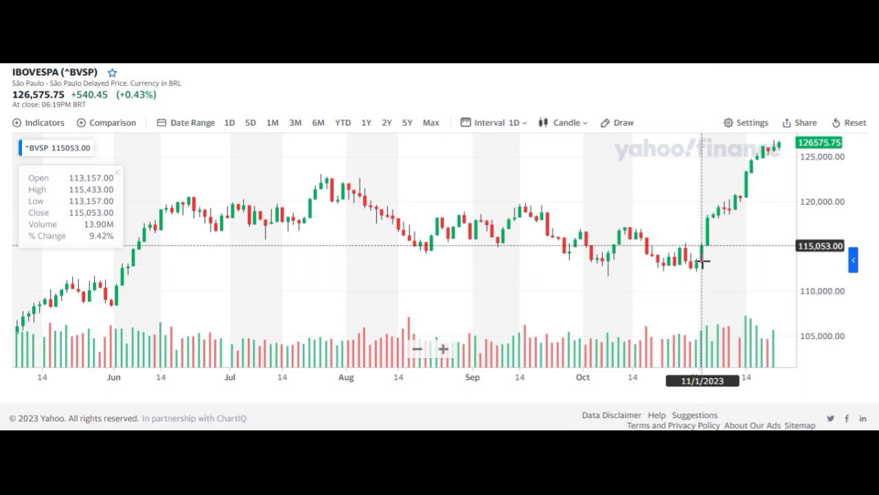
scroll(701, 261, "down", 5)
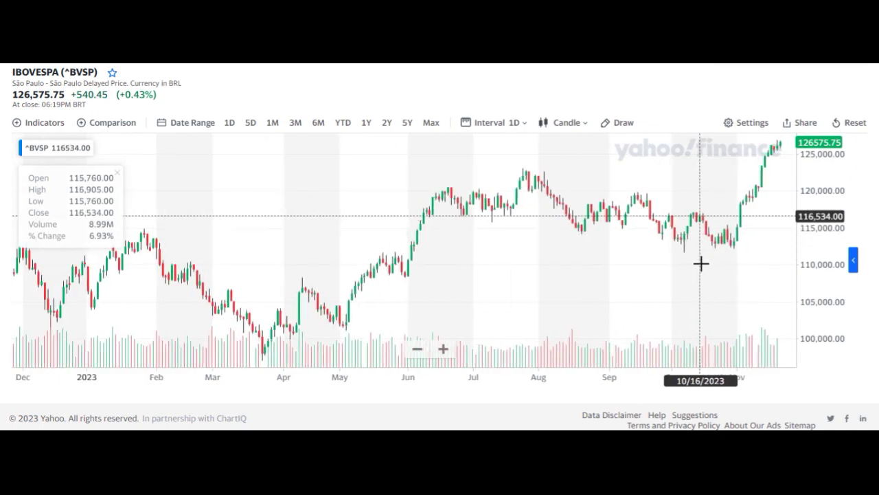
scroll(701, 262, "down", 6)
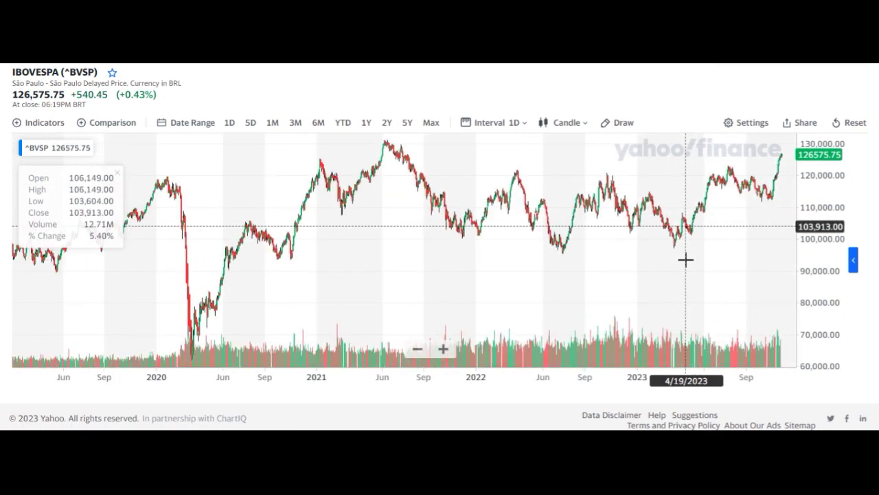
scroll(686, 260, "up", 5)
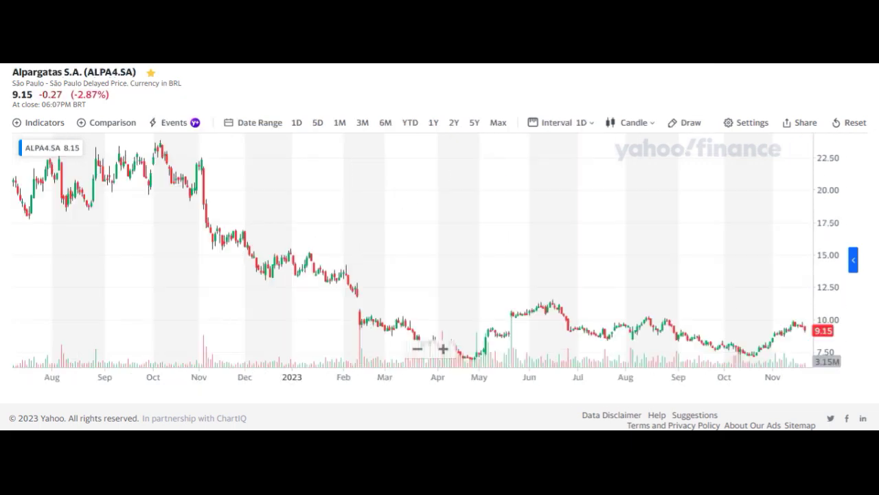
scroll(365, 275, "down", 8)
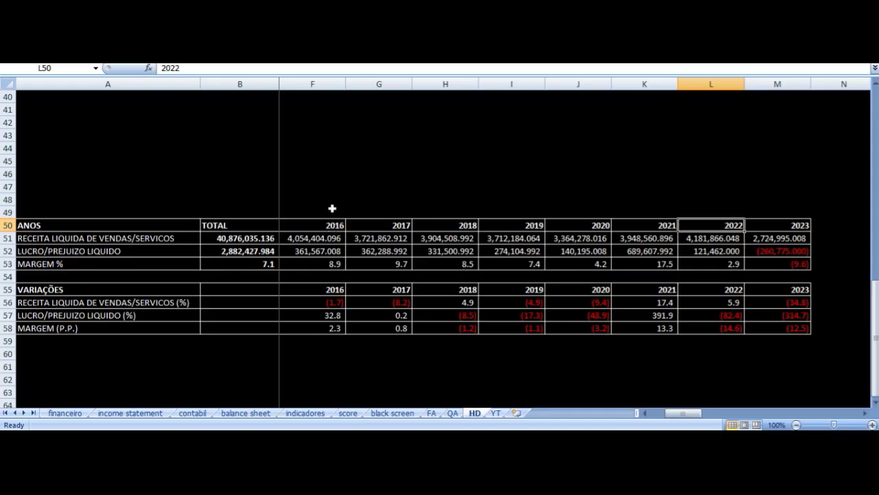
Step: Switch to the HD sheet in Excel and go back along the ANOS header row to 2013 in C50
key("Left")
key("Left")
key("Left")
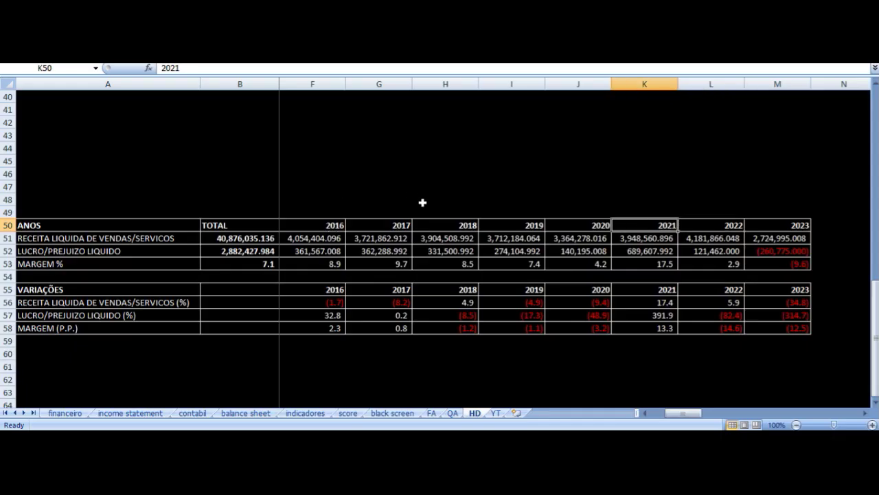
key("Left")
key("Left")
key("Left")
key("Left")
key("Left")
key("Left")
key("Left")
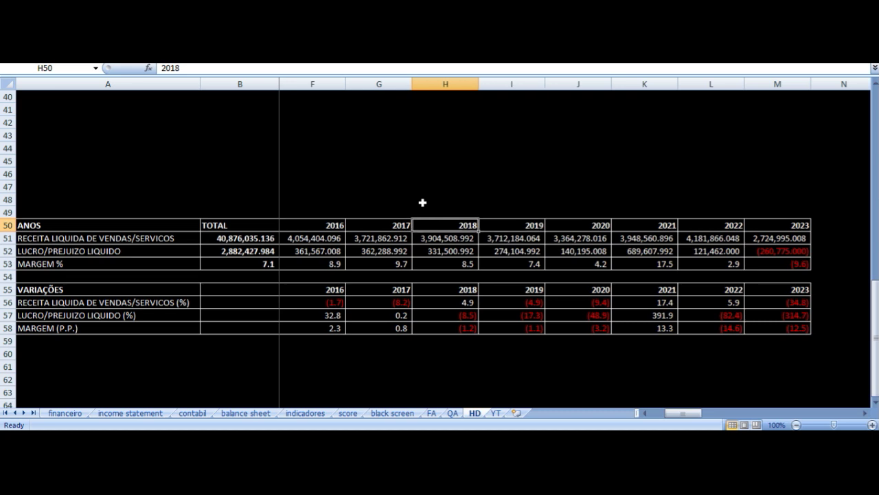
key("Right")
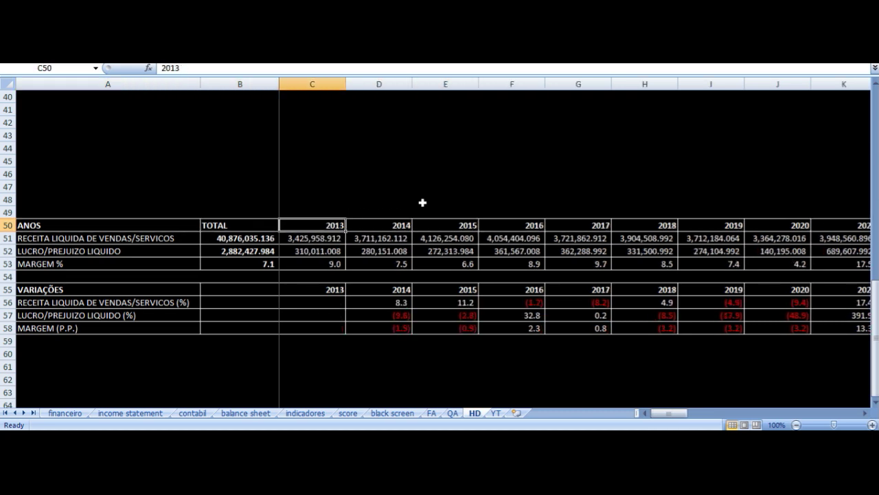
Step: Follow RECEITA LIQUIDA DE VENDAS/SERVICOS across row 51 from 2013 to 2016, and check the 2016 LUCRO/PREJUIZO LIQUIDO in F52
key("Down")
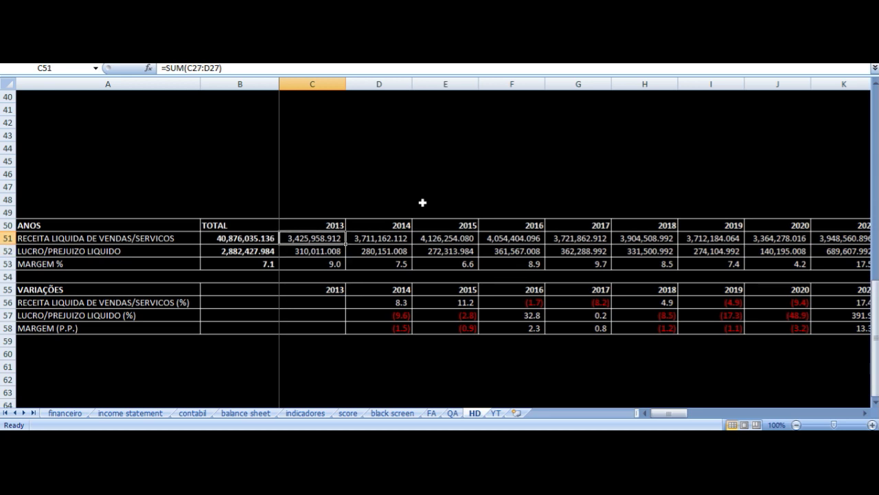
key("Right")
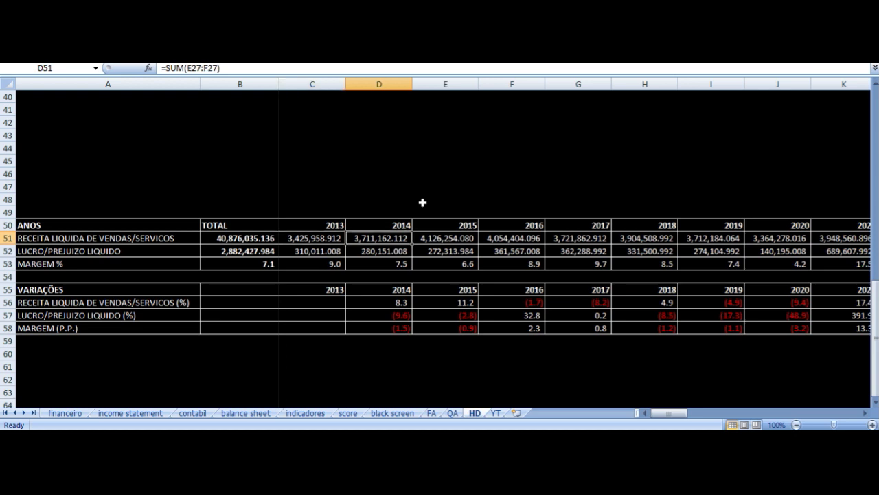
key("Right")
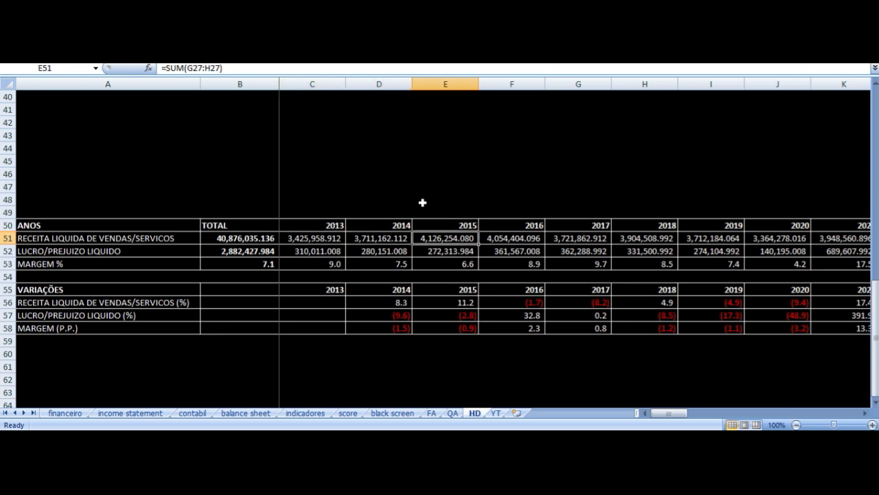
key("Right")
key("Down")
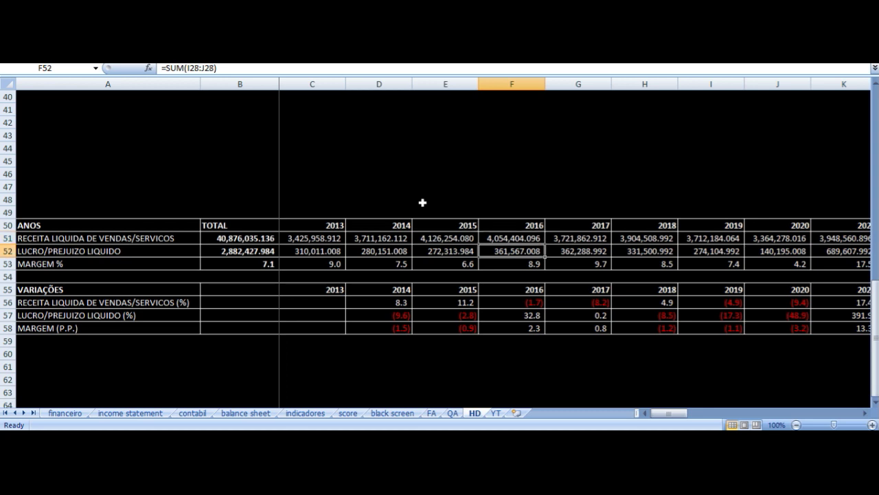
Step: Check the 2016 net profit variation in F57 against F52 and F51, and select the 2015–2016 figures in E50:F53
left_click(533, 314)
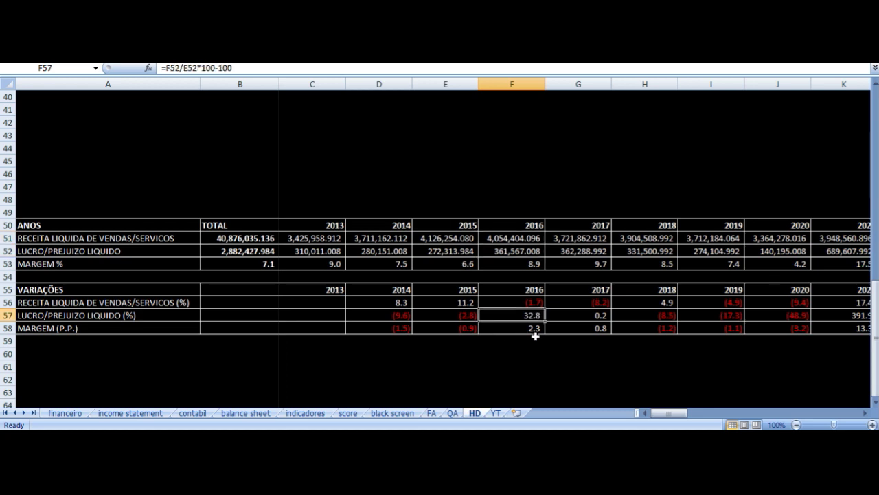
left_click(446, 253)
key("Right")
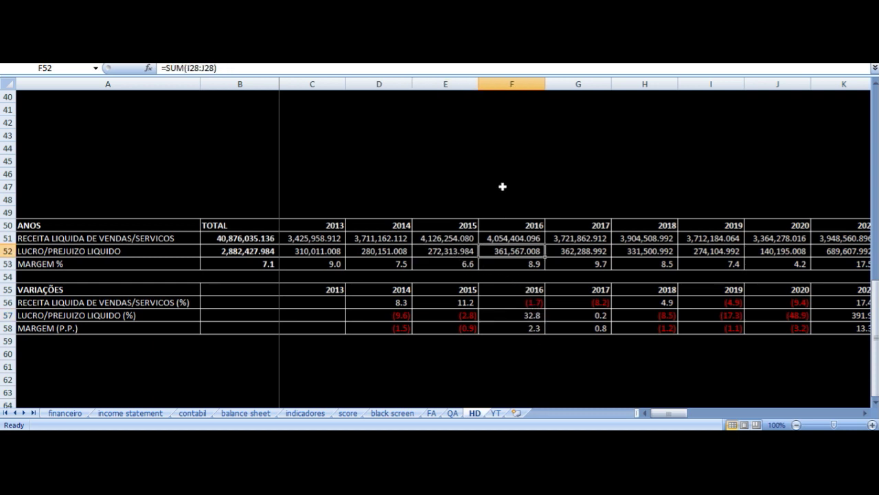
key("Up")
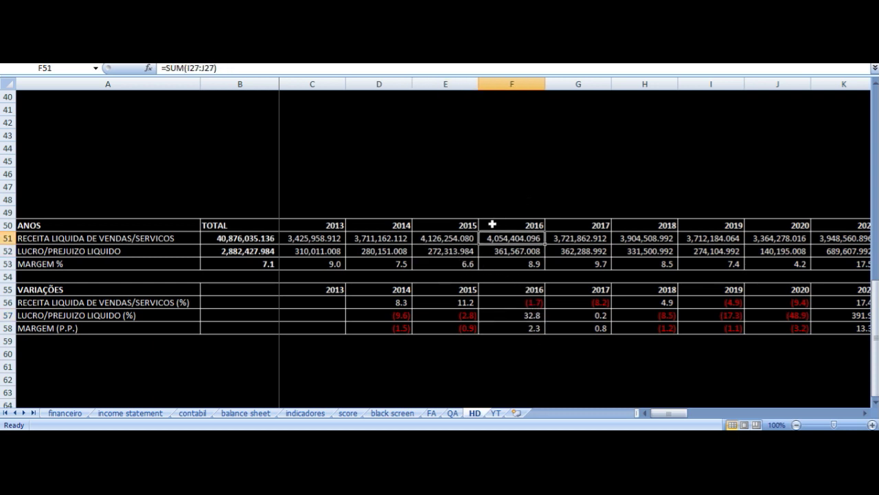
left_click_drag(469, 224, 509, 264)
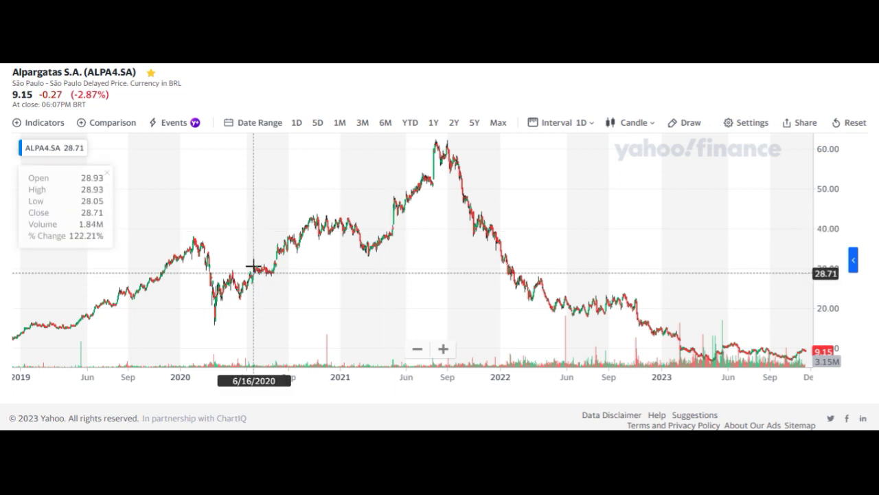
Step: Switch to the ALPA4.SA chart on Yahoo Finance, set its interval to 1 month and examine the older price history
left_click(558, 124)
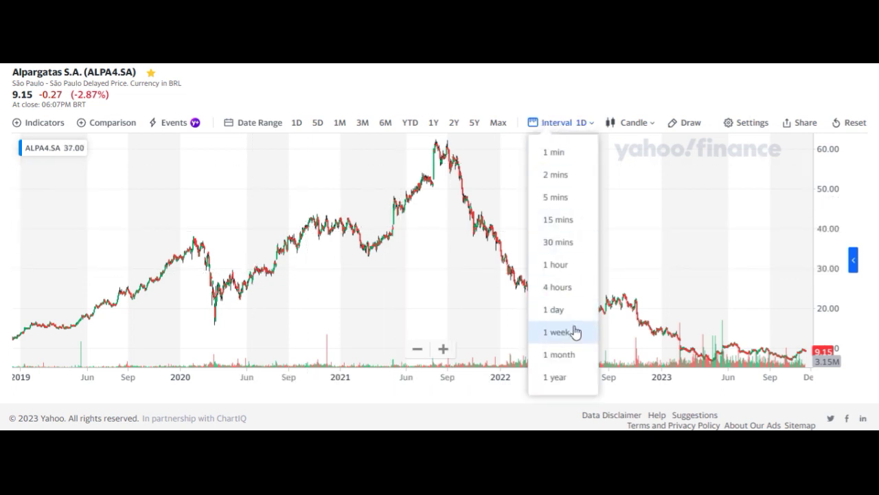
left_click(560, 355)
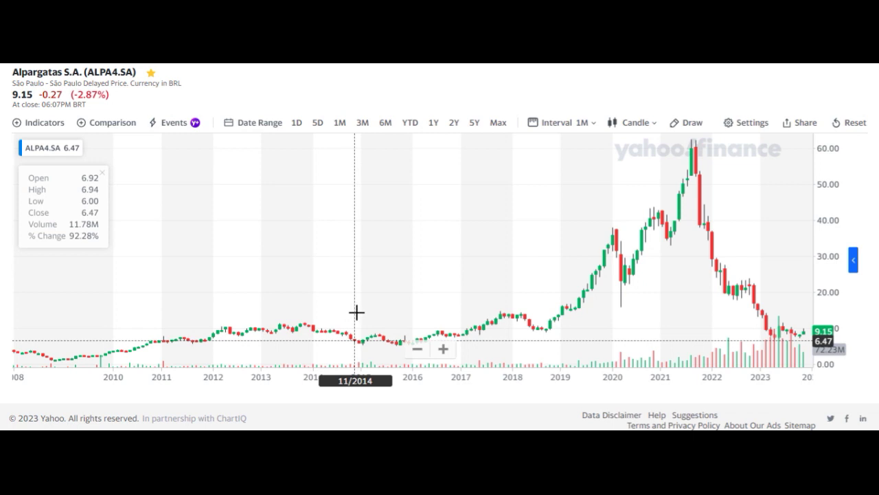
scroll(355, 313, "up", 5)
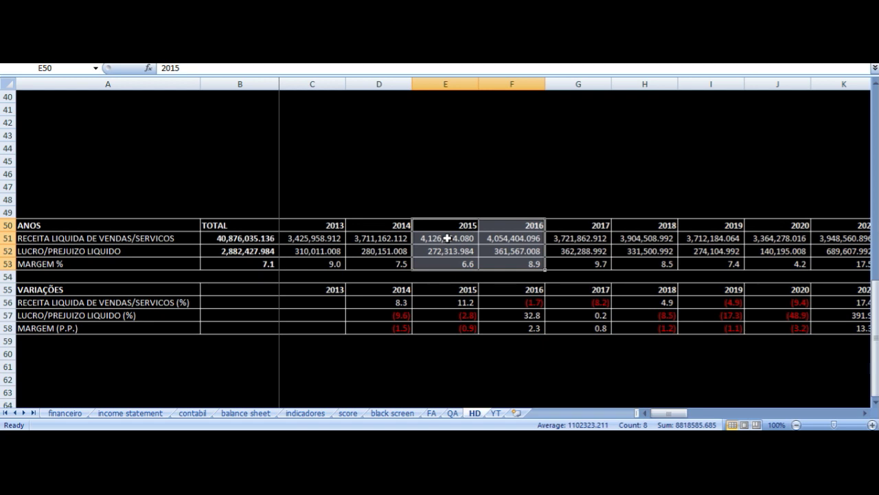
Step: Back in the HD sheet, check 2016 net profit and margin, then 2017 net revenue and the 2017 variations in G56 and G57
left_click(505, 252)
left_click(517, 264)
left_click(509, 251)
left_click(553, 249)
left_click(574, 237)
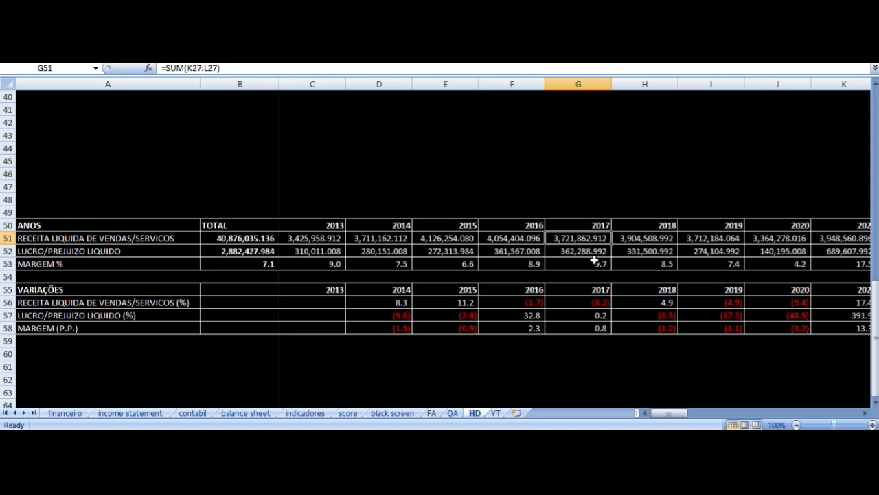
left_click(602, 302)
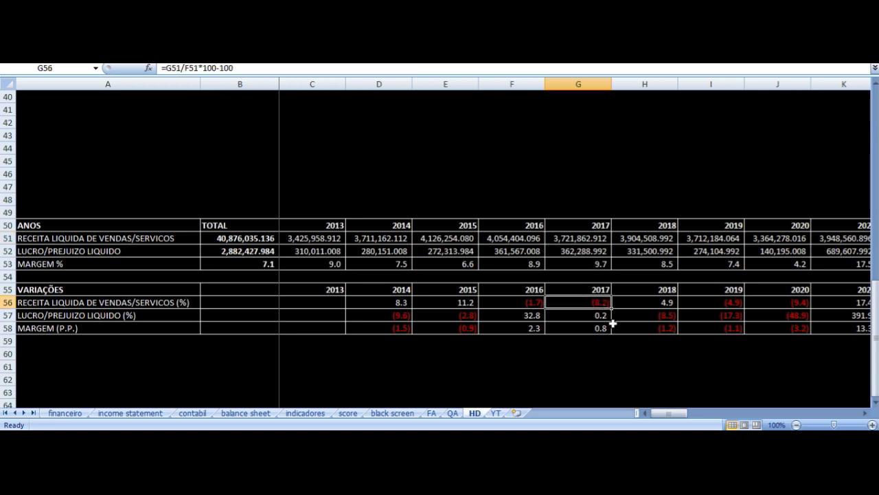
left_click(601, 317)
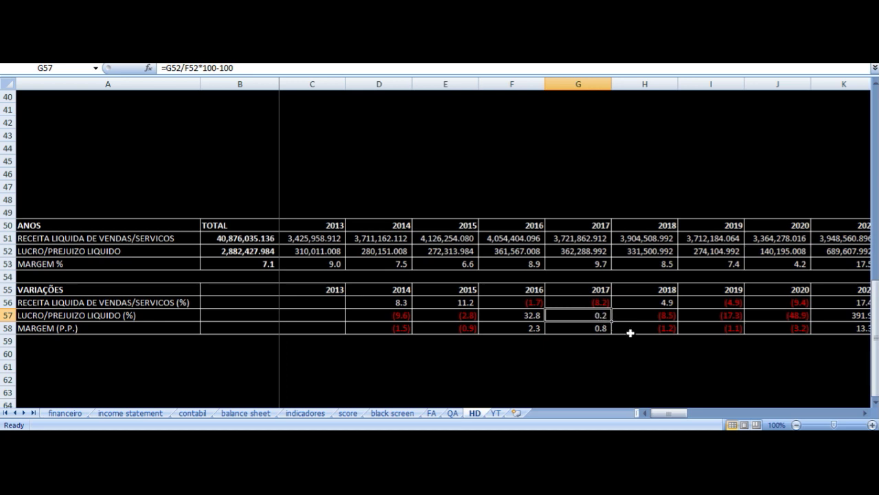
Step: Compare the 2016 and 2017 margins in F53 and G53, and the 2018 net revenue and profit in column H with 2017
left_click(535, 265)
left_click(586, 264)
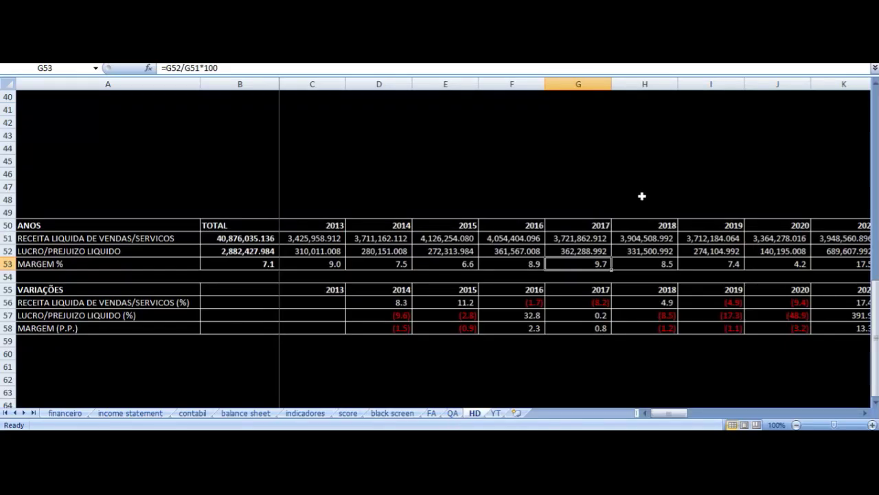
key("Up")
key("Right")
key("Up")
key("Left")
key("Right")
key("Down")
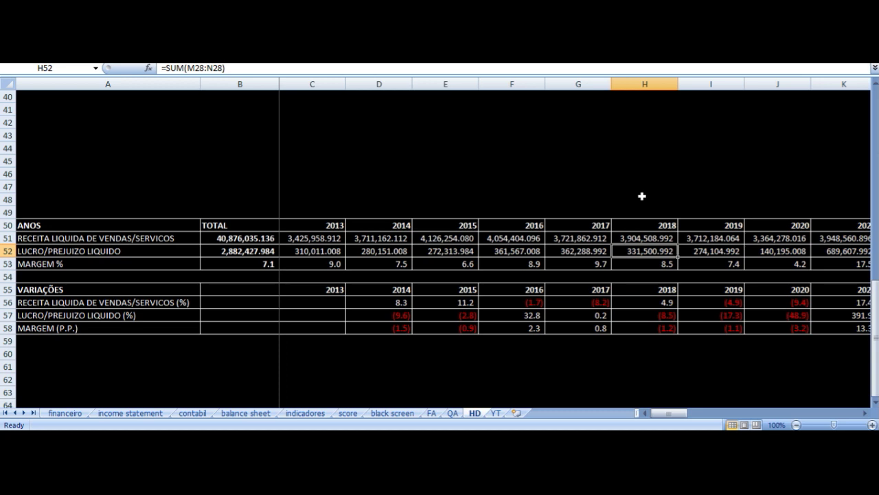
key("Up")
Step: Check the 2019 net revenue and net profit in column I along with their variations in I56 and I57
left_click(701, 238)
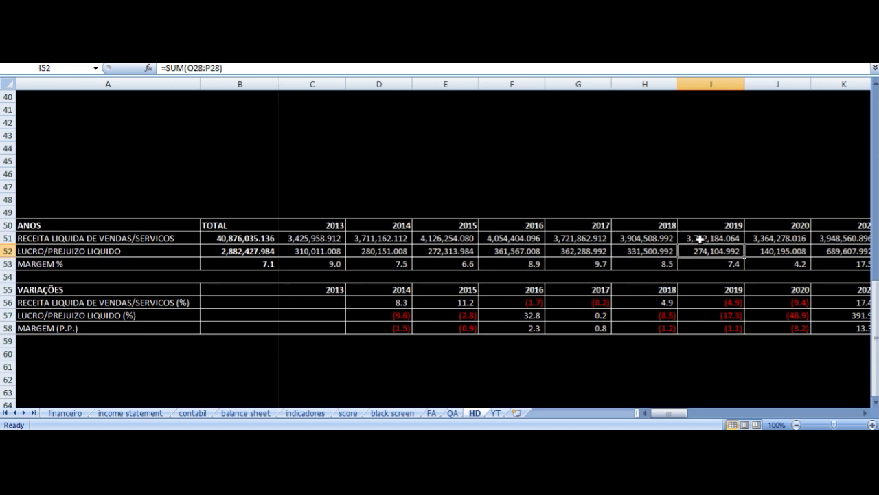
left_click(720, 300)
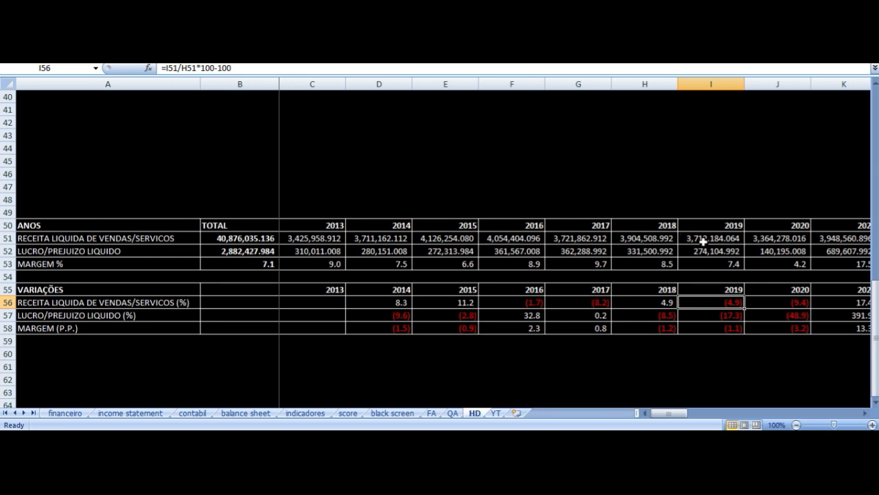
left_click(726, 314)
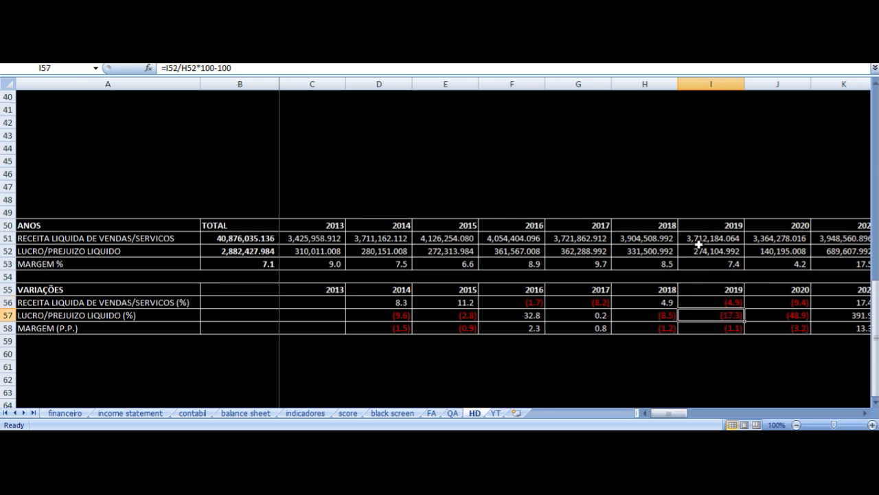
key("Up")
key("Up")
key("Up")
key("Up")
key("Up")
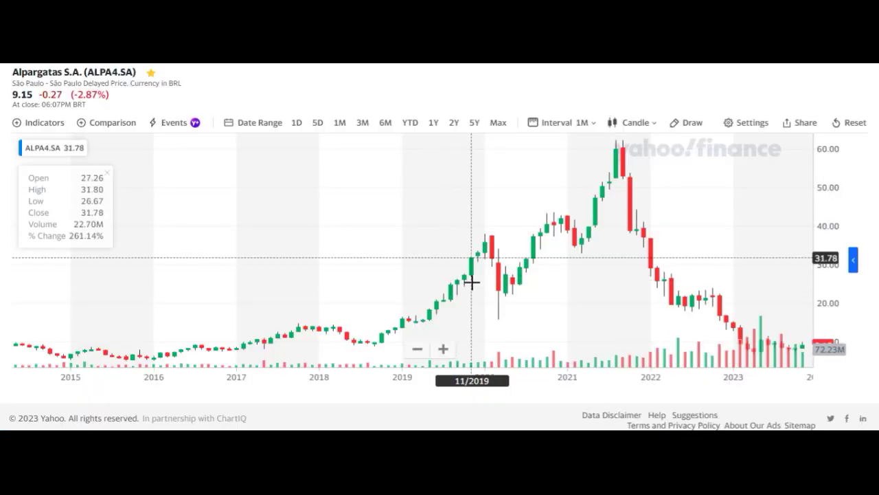
Step: Switch to the ALPA4.SA monthly chart on Yahoo Finance and examine the price movement from January 2019 onwards
scroll(385, 355, "up", 3)
scroll(386, 355, "up", 2)
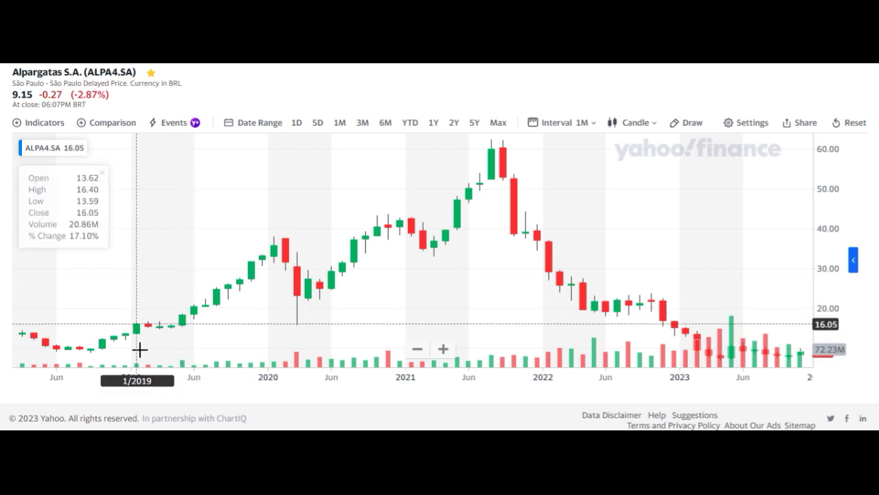
scroll(182, 313, "down", 5)
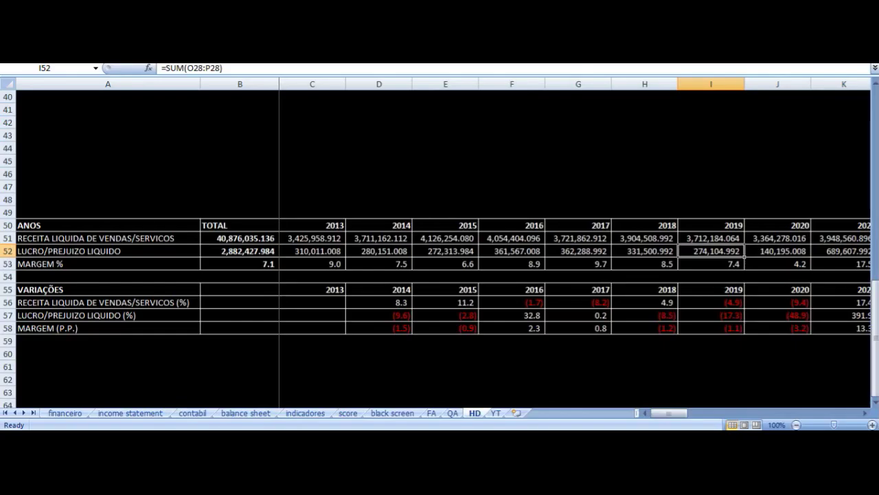
Step: Back in the HD sheet, compare net revenue and net profit for 2018 and 2019, and check the 2020 figures in J51:J52
left_click(638, 240)
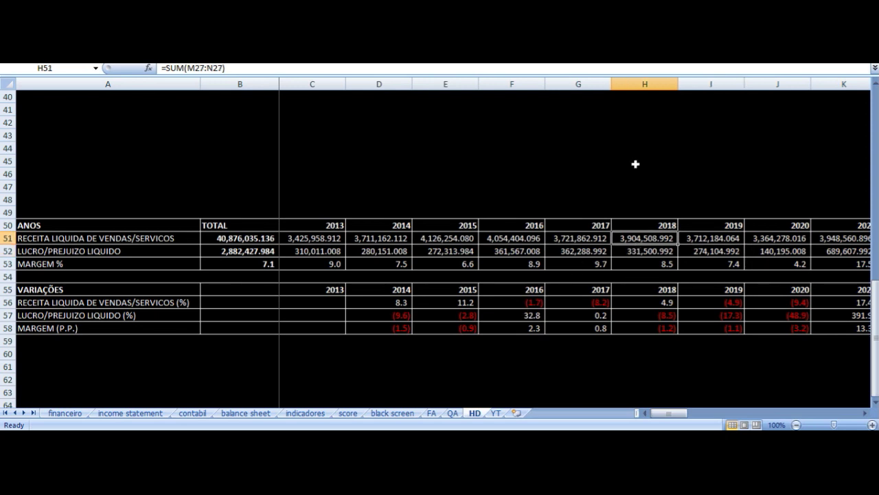
key("Right")
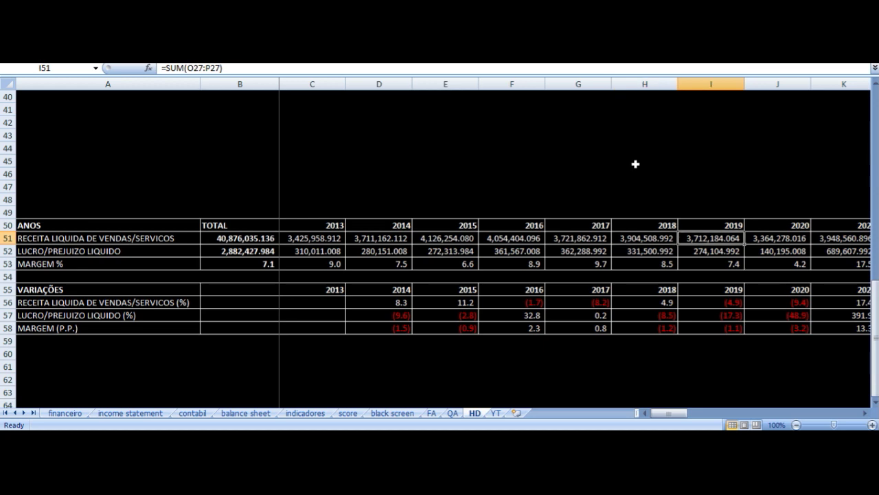
key("Down")
key("Left")
key("Right")
key("Up")
key("Left")
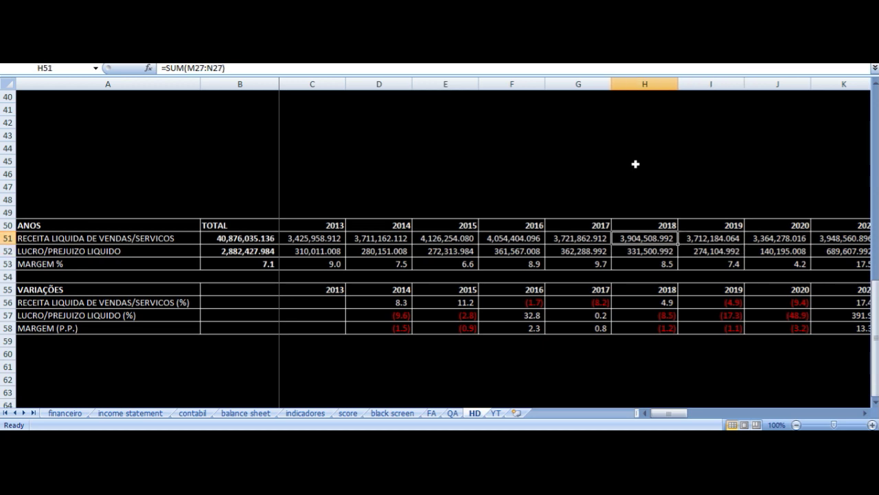
key("Right")
key("Right")
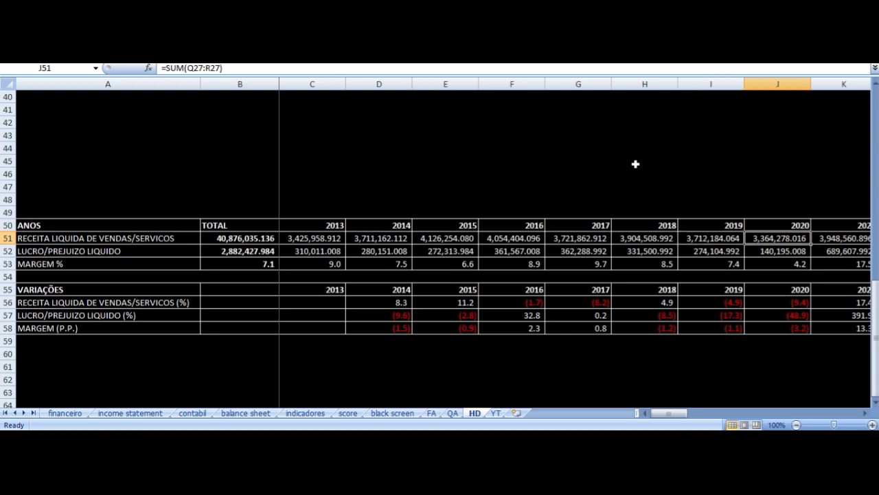
key("Down")
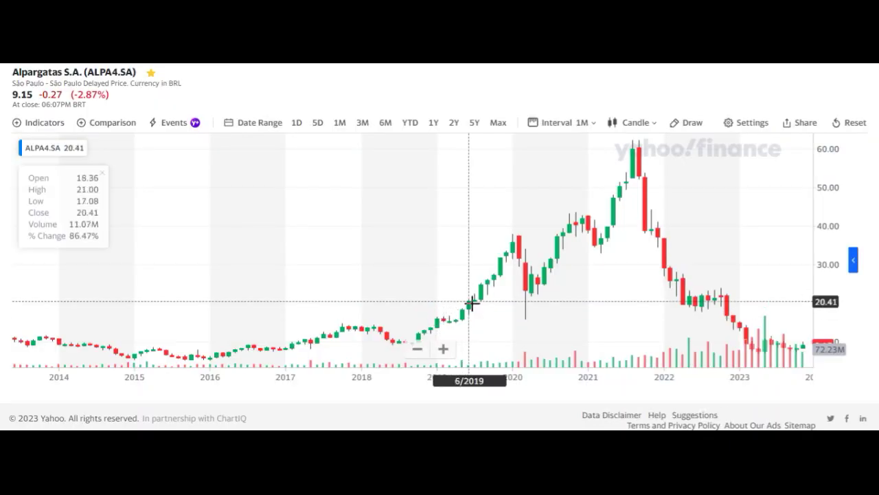
Step: Examine the ALPA4.SA chart up to August 2021, and return to the HD sheet to check 2020 and 2021 revenue and the 2021 profit
scroll(471, 304, "up", 5)
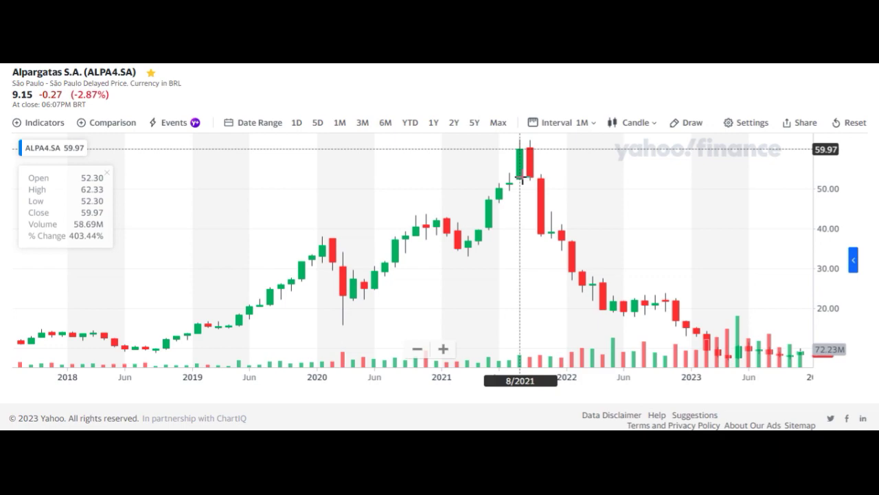
key("alt+Tab")
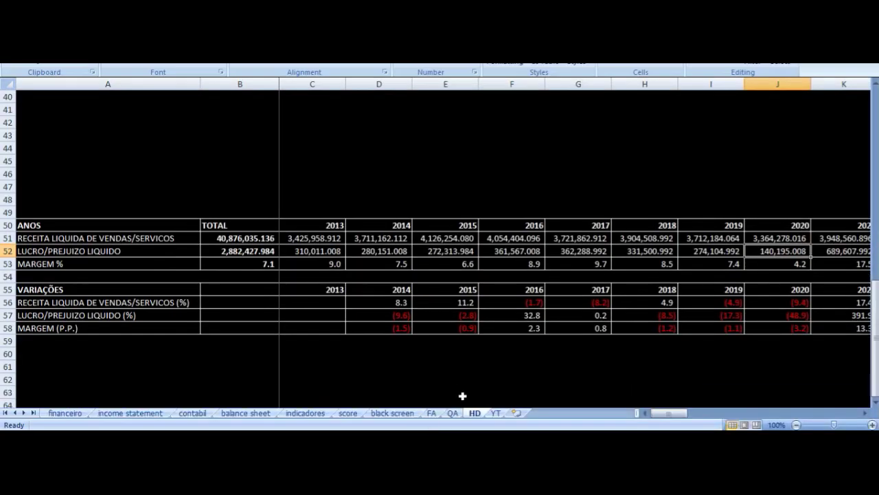
left_click(759, 239)
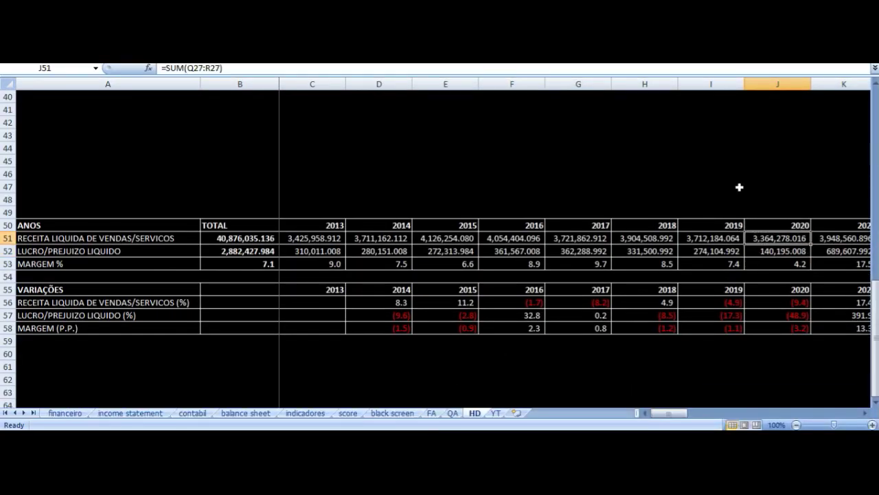
key("Right")
key("Right")
key("Right")
key("Left")
key("Left")
key("Left")
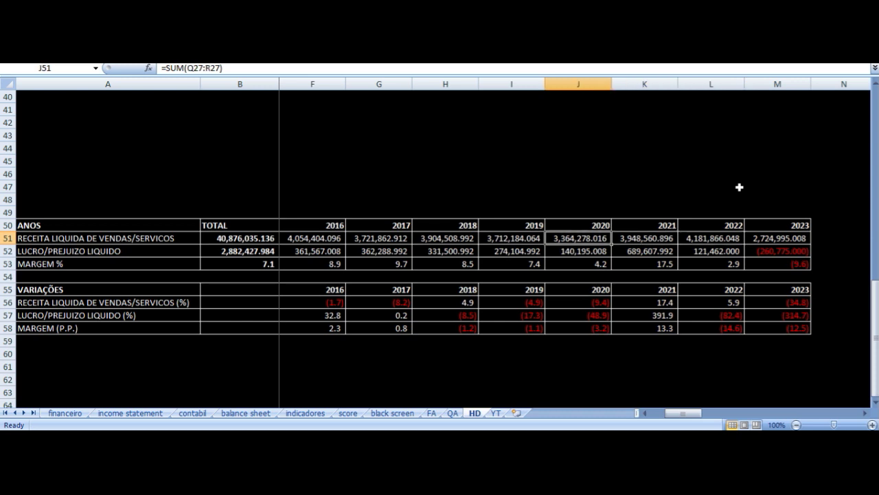
key("Right")
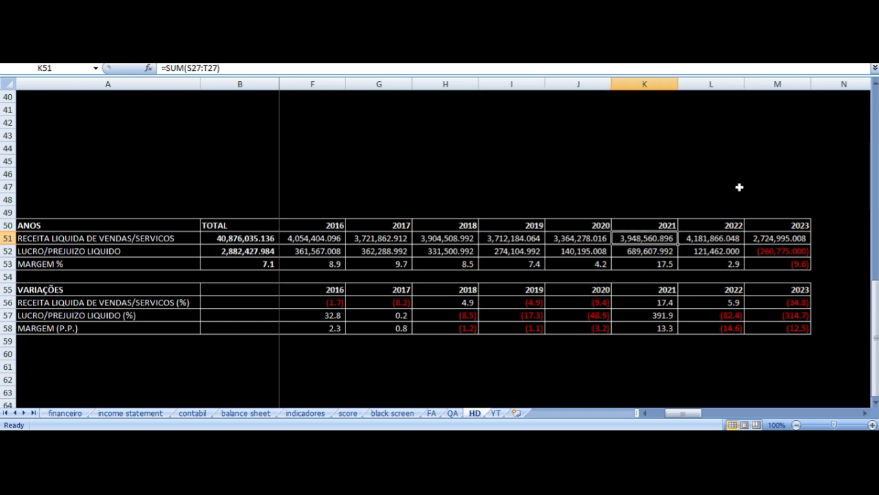
key("Down")
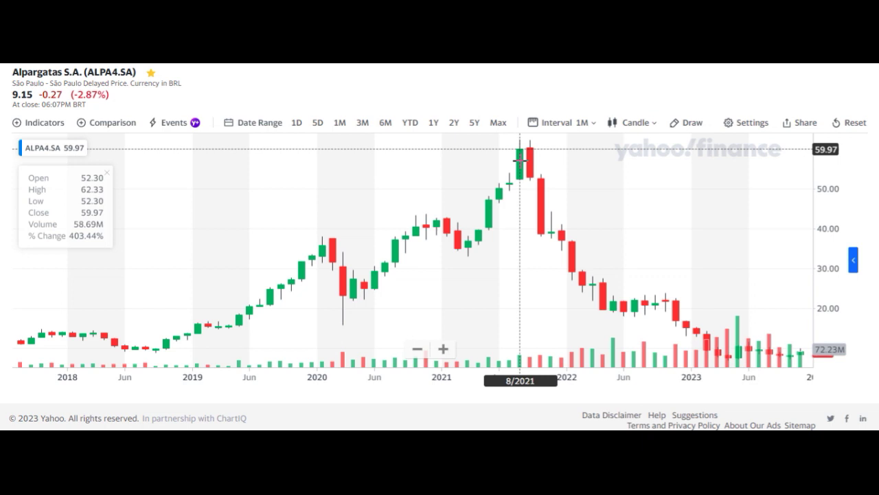
Step: On the ALPA4.SA monthly chart, examine the price movement from the 2021 peak through 2022 and 2023
scroll(522, 171, "up", 5)
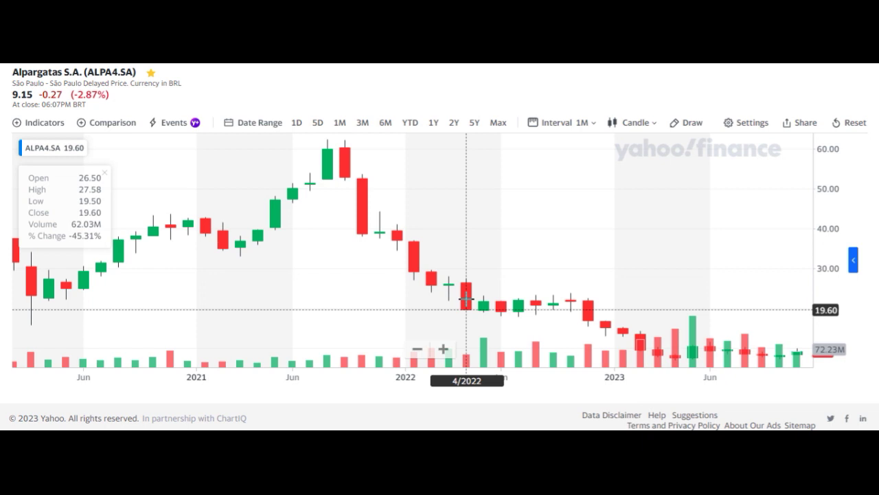
scroll(466, 299, "down", 5)
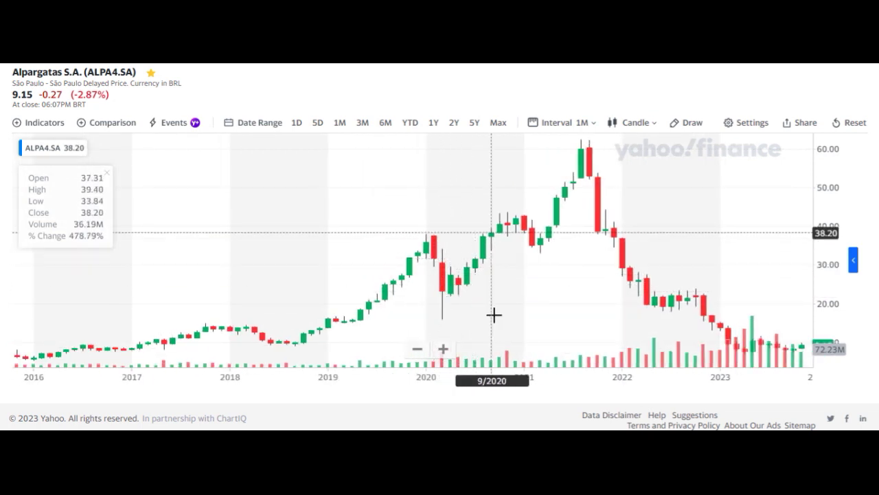
scroll(500, 315, "up", 5)
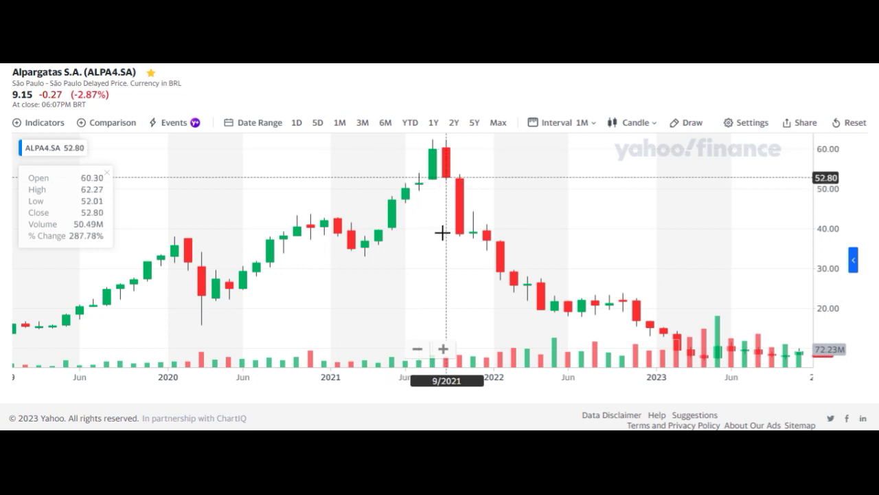
Step: Set the ALPA4.SA chart interval to 1 day and widen the displayed period
left_click(555, 122)
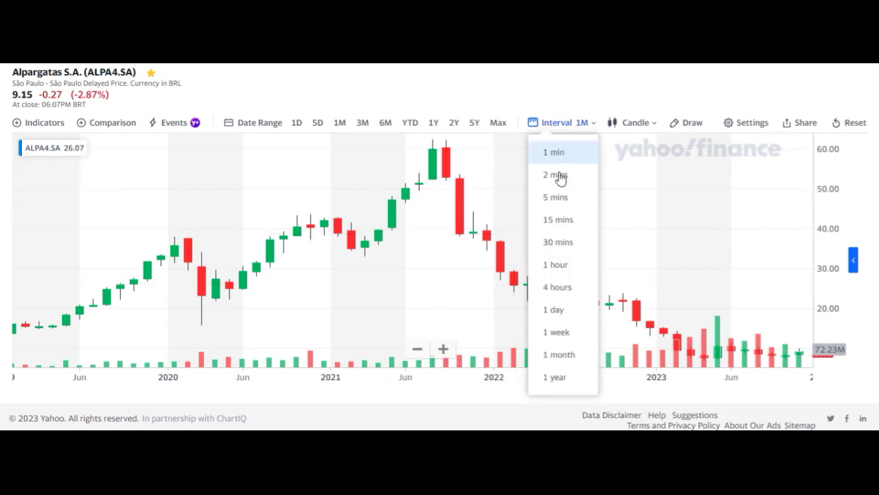
left_click(555, 310)
scroll(459, 259, "down", 10)
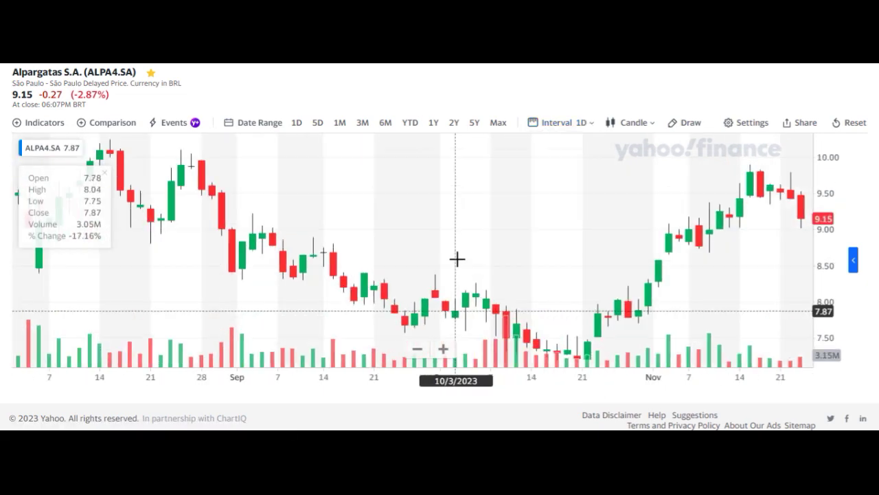
scroll(463, 263, "down", 3)
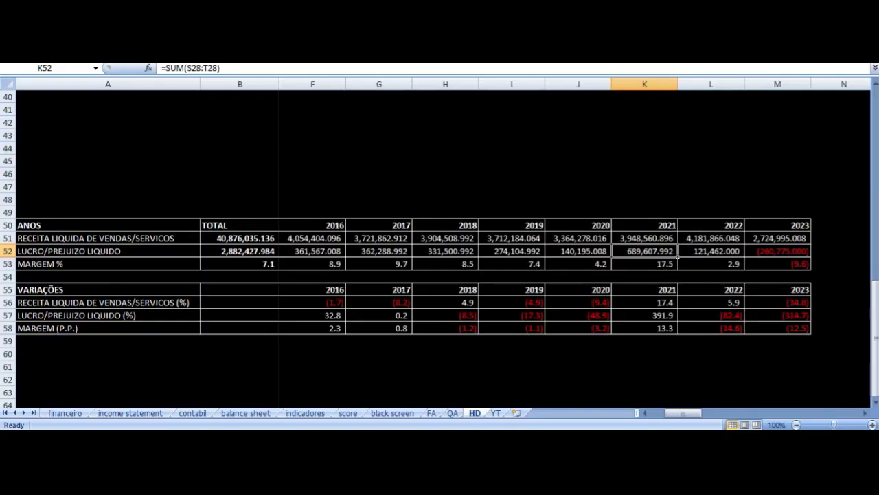
Step: Back in the HD sheet, check the 2021 net revenue, net profit and margin in K51:K53
left_click(633, 237)
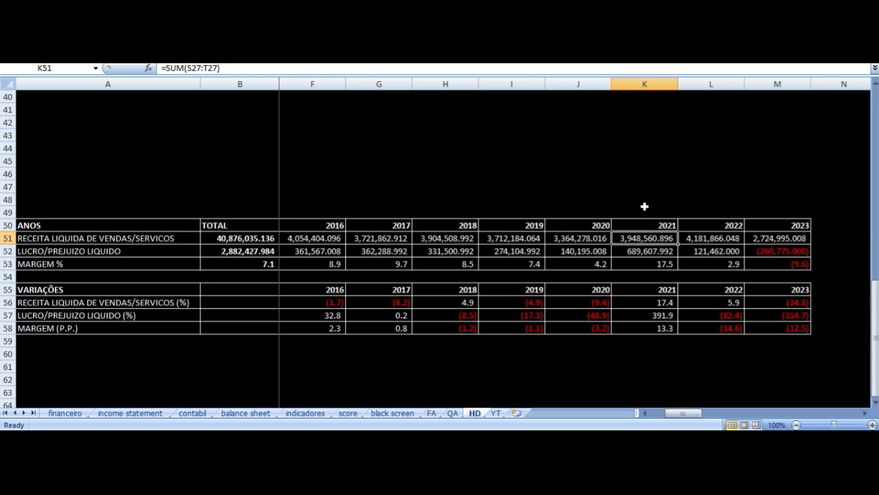
key("Down")
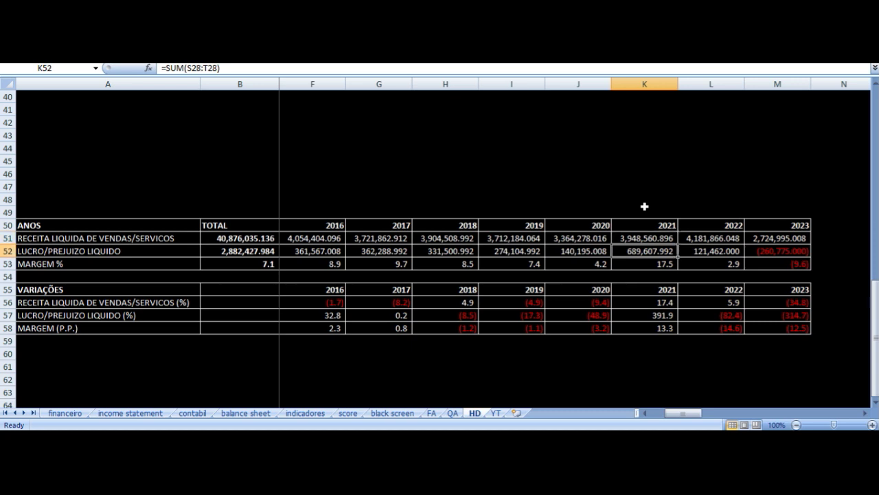
key("Down")
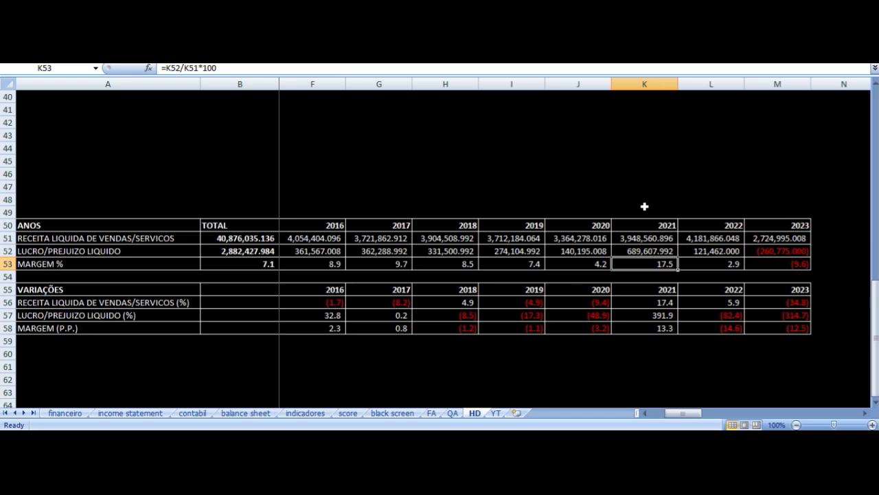
key("Up")
key("Up")
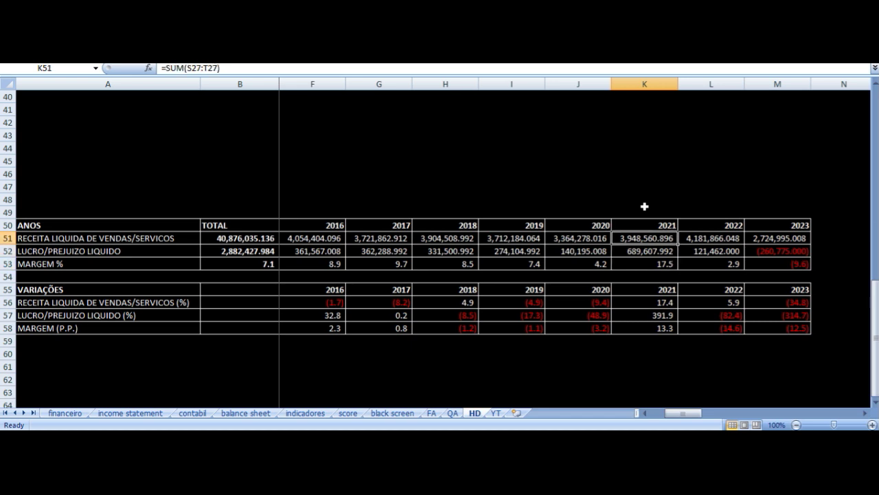
Step: Check the 2022 net revenue, net profit and margin in L51:L53, comparing the revenue with 2021
key("Right")
key("Up")
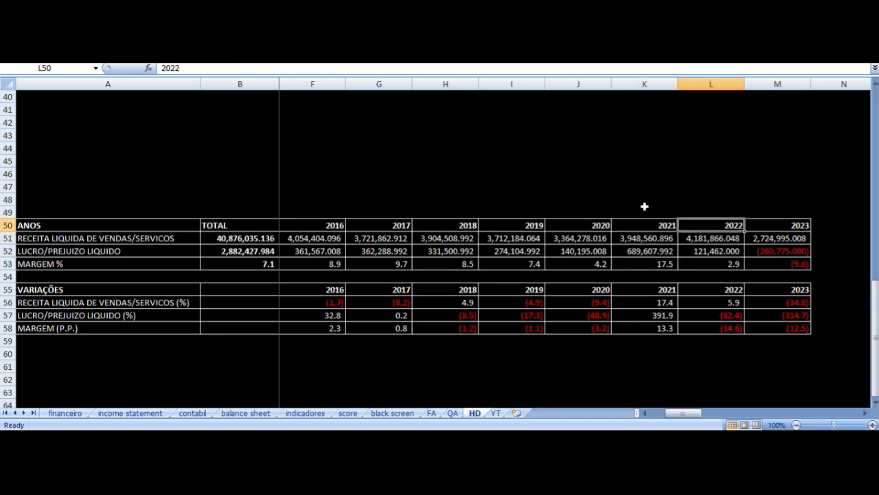
key("Down")
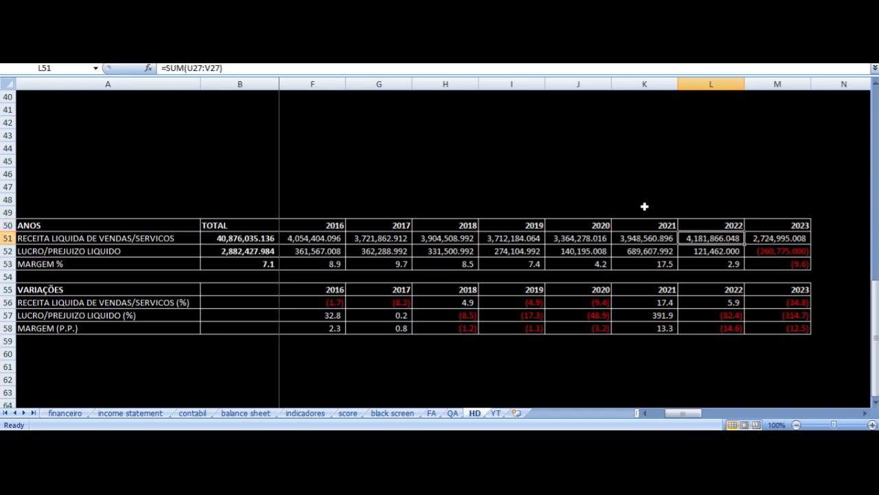
key("Left")
key("Right")
key("Down")
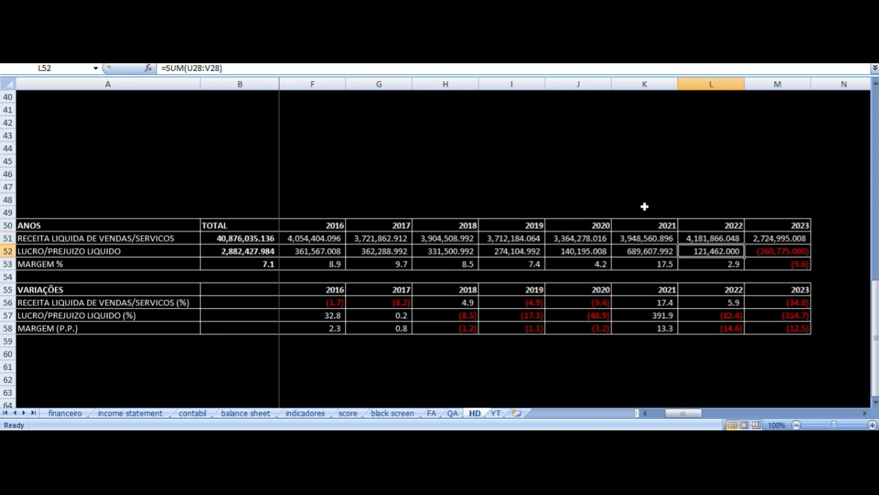
key("Down")
key("Up")
key("Up")
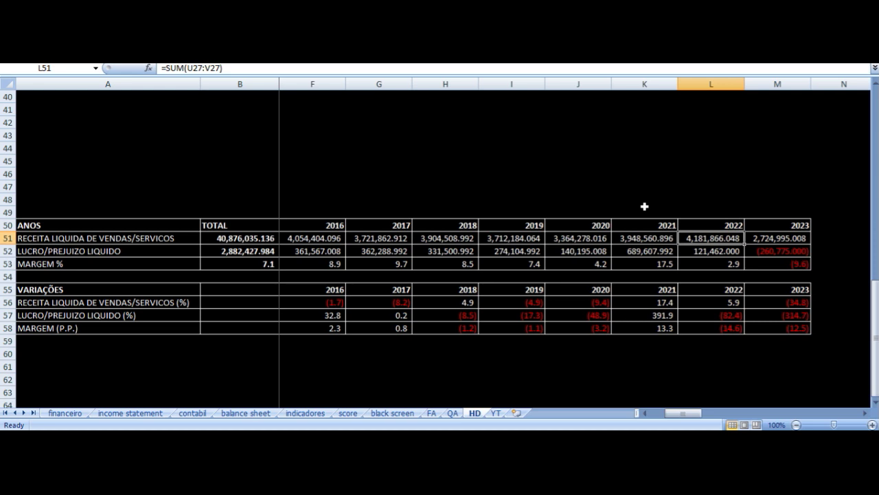
Step: Check the 2023 net revenue and net result in M51:M52 and compare the revenue with 2022 in L51
key("Right")
key("Down")
key("Up")
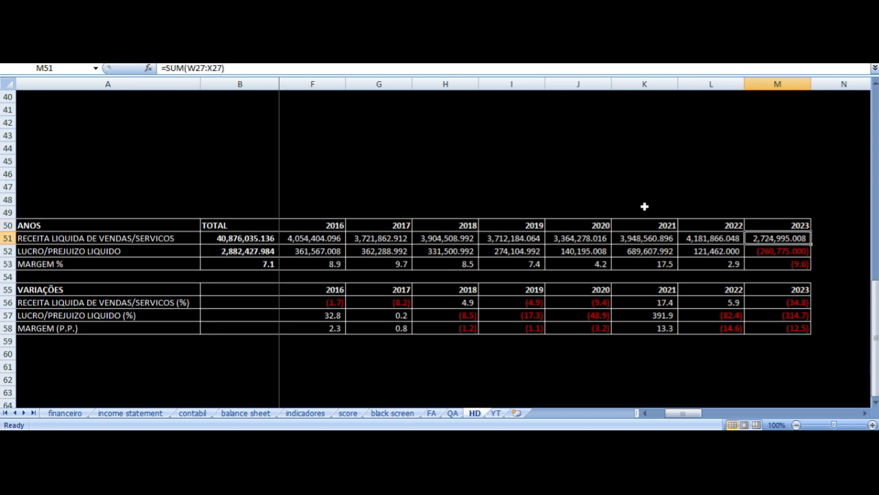
key("Down")
key("Up")
key("Left")
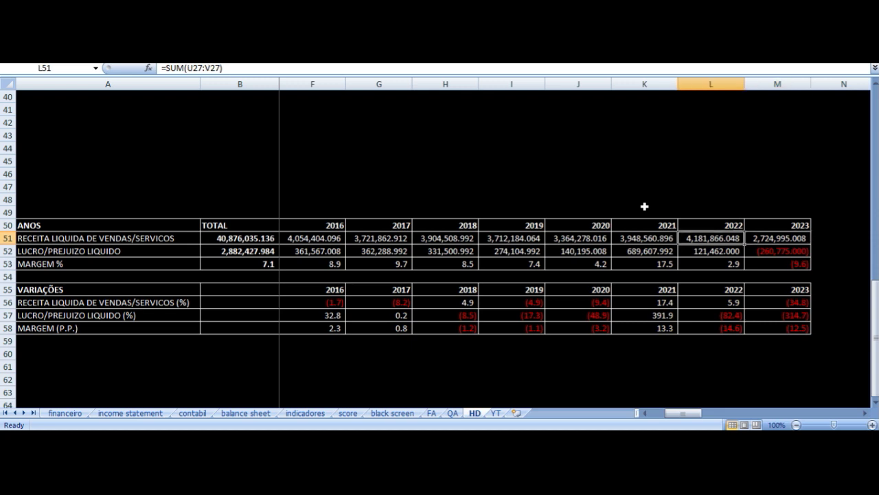
Step: Calculate the net revenue difference between 2023 and 2022 in N51 with the formula =M51-L51
key("Right")
key("Right")
type("=")
key("Left")
type("-")
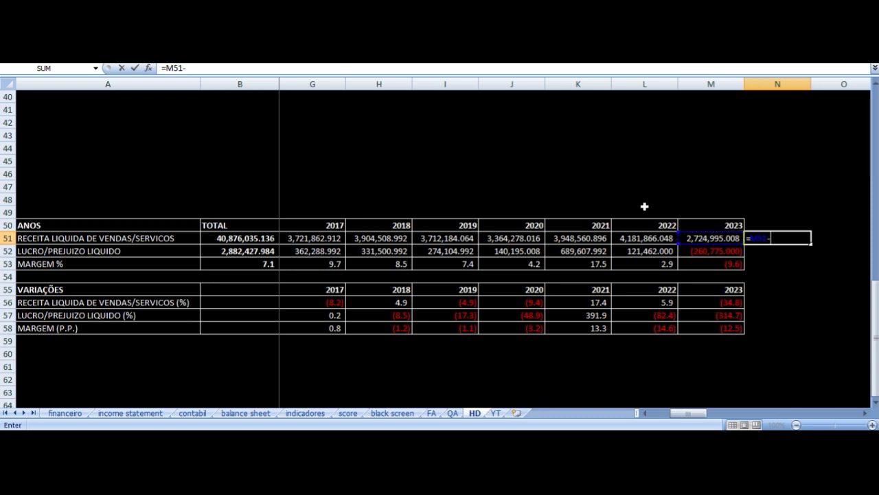
key("Left")
key("Left")
key("Return")
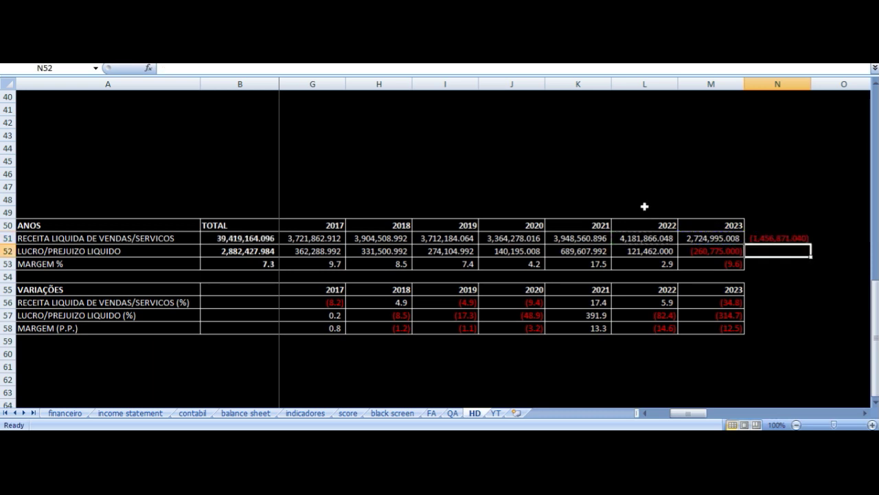
Step: Compare the 2022 and 2023 net revenues in L51:M51 with the difference in N51, checking the 2023 net result in M52
key("Up")
key("Left")
key("Left")
key("Up")
key("Down")
key("Down")
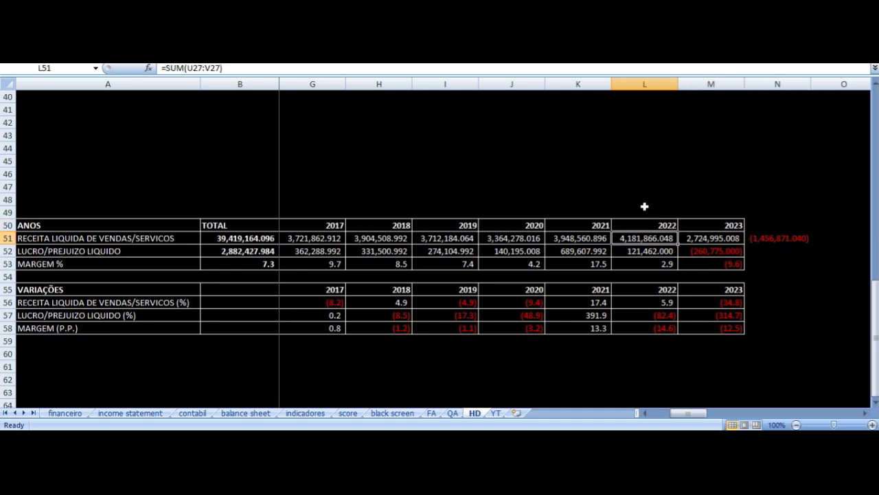
key("Right")
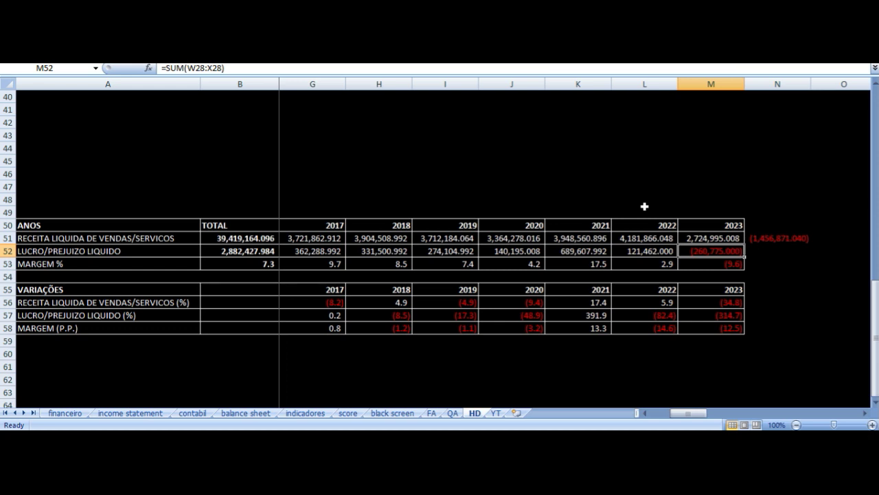
key("Up")
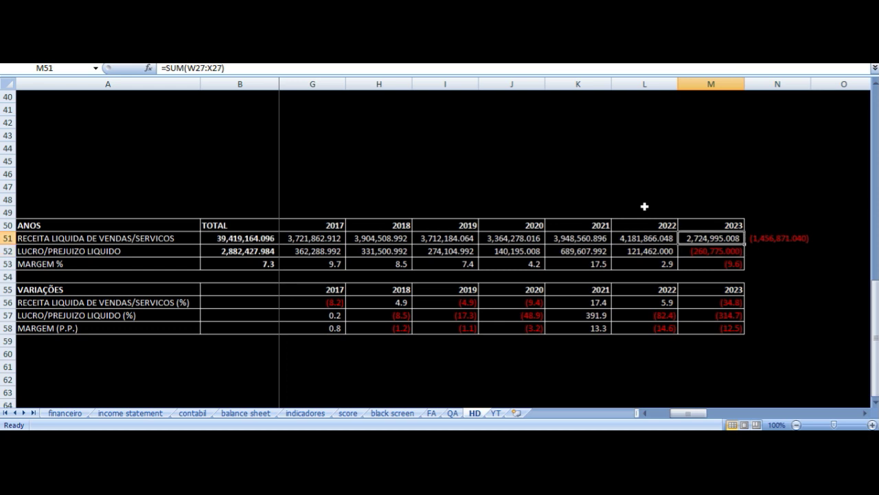
key("Right")
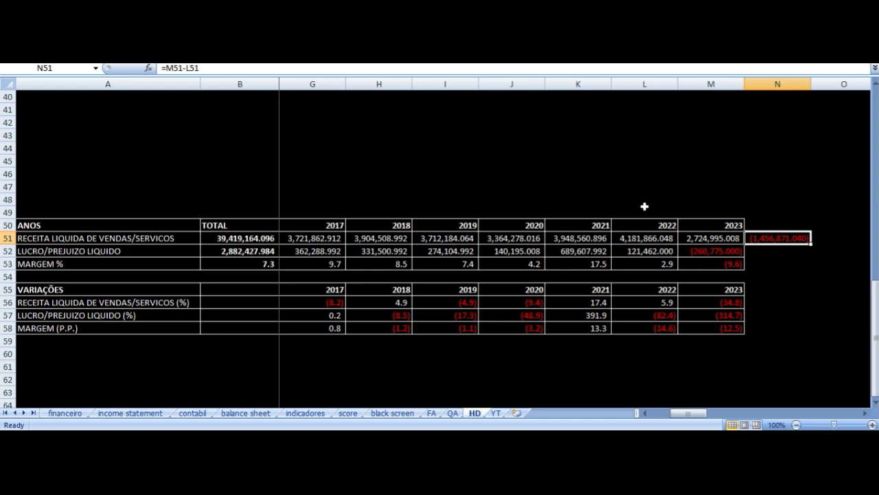
Step: Check the 2021 net revenue and net profit in K51:K52 against the neighbouring years
key("Left")
key("Left")
key("Left")
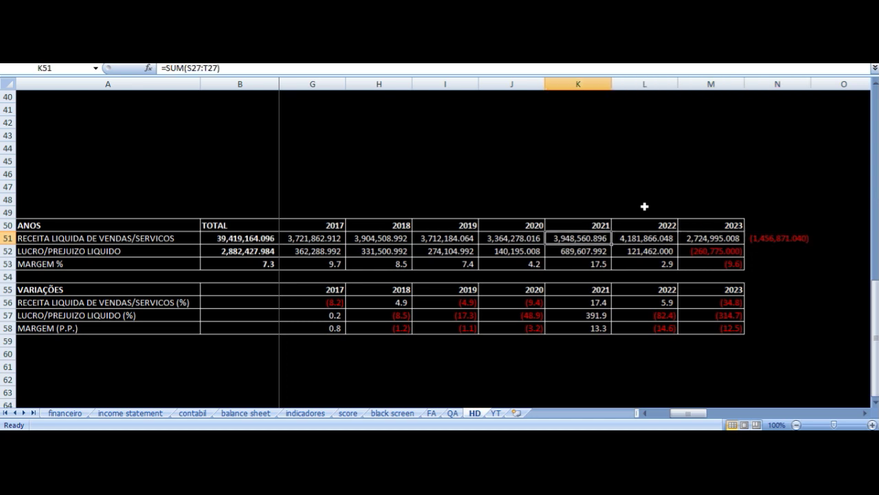
key("Down")
key("Up")
key("Left")
key("Right")
Step: Switch to the ALPA4.SA chart on Yahoo Finance and set its interval to 1 month
key("alt+Tab")
scroll(451, 204, "down", 3)
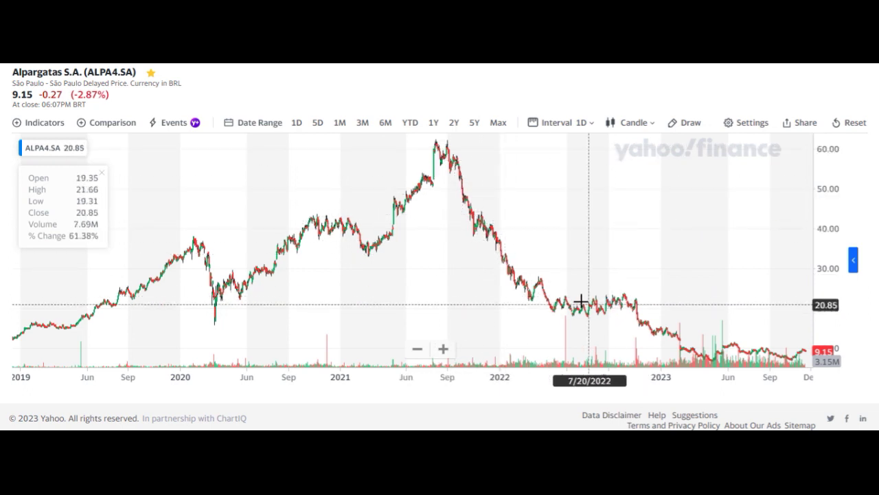
left_click(564, 127)
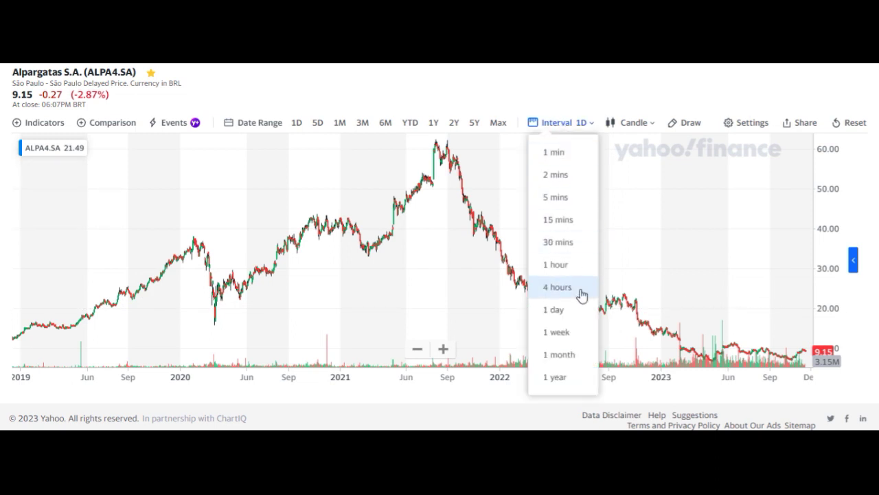
left_click(562, 354)
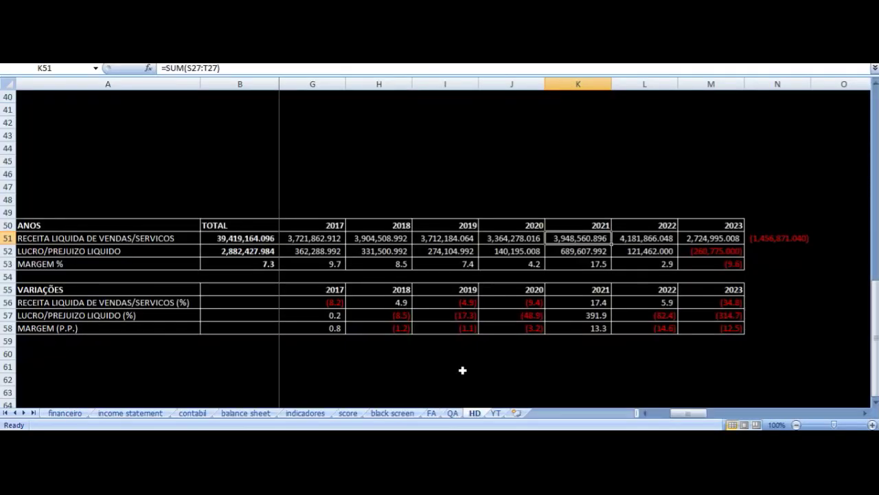
Step: Back in the HD sheet, review the net revenue in row 51 from 2022 back to 2018
left_click(645, 242)
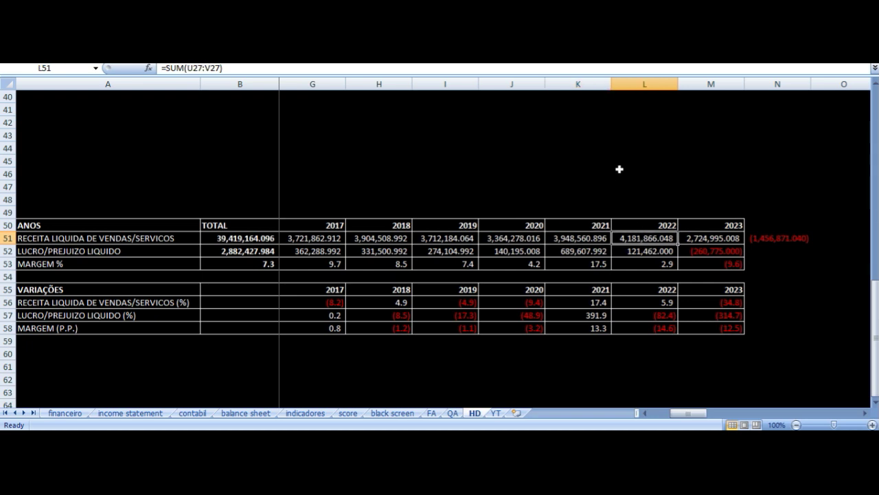
key("Left")
key("Right")
key("Left")
key("Left")
key("Left")
key("Left")
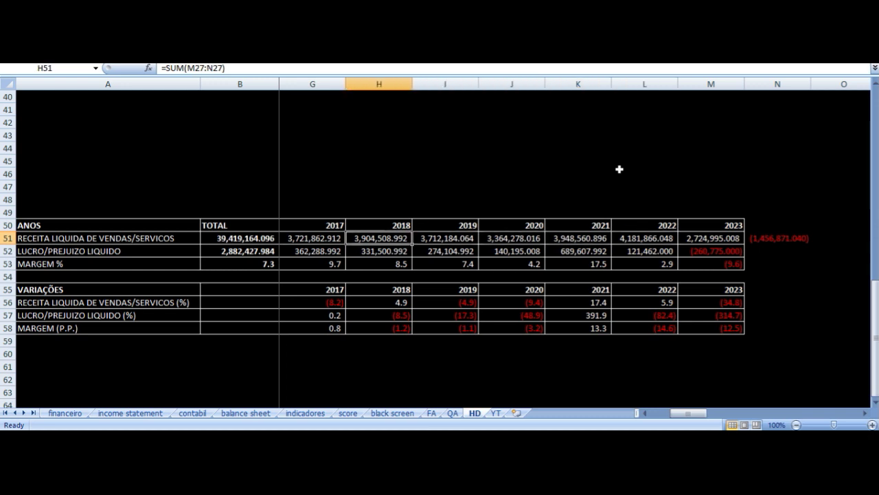
Step: Compare the net revenues after 2018 in row 51 and trace them back to 2016 in F51
key("Right")
key("Right")
key("Right")
key("Right")
key("Left")
key("Left")
key("Left")
key("Left")
key("Left")
key("Left")
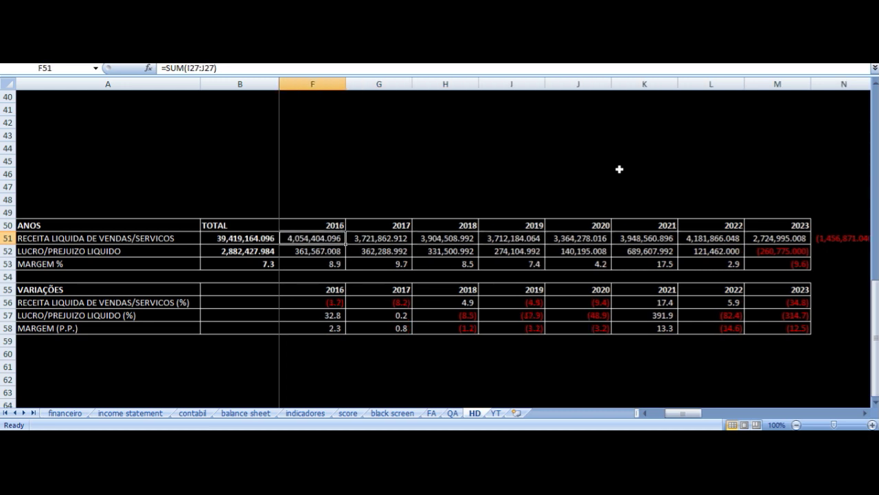
Step: Review the net revenue in row 51 forward from 2015 through the following years
scroll(619, 169, "left", 1)
key("Right")
key("Right")
key("Right")
key("Right")
key("Right")
key("Right")
key("Right")
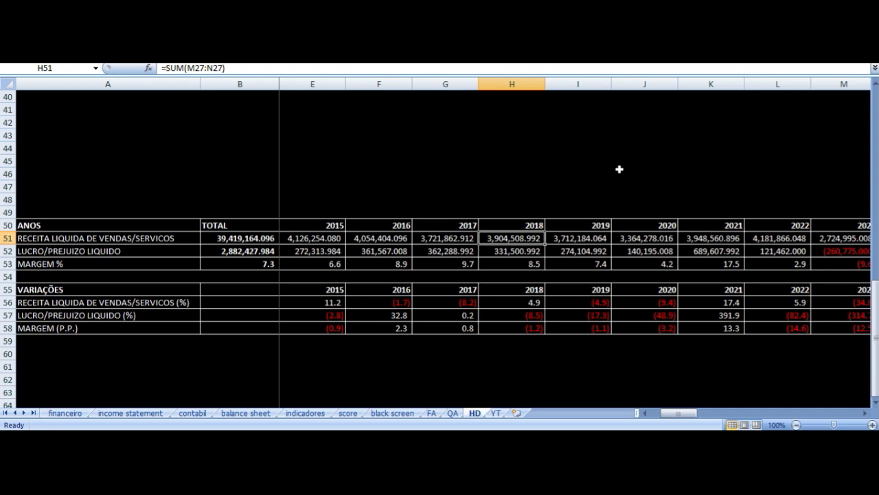
key("Right")
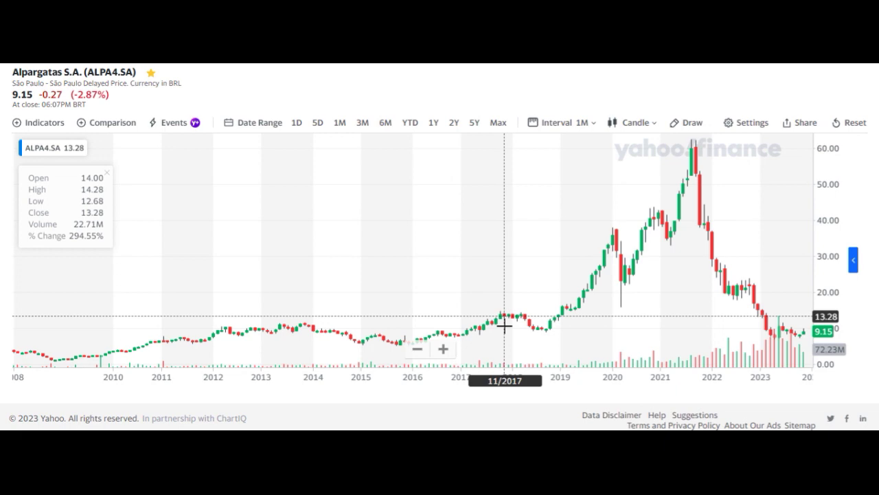
Step: Look at the monthly ALPA4.SA price chart and the Wall Street film image results in the browser
scroll(504, 327, "up", 6)
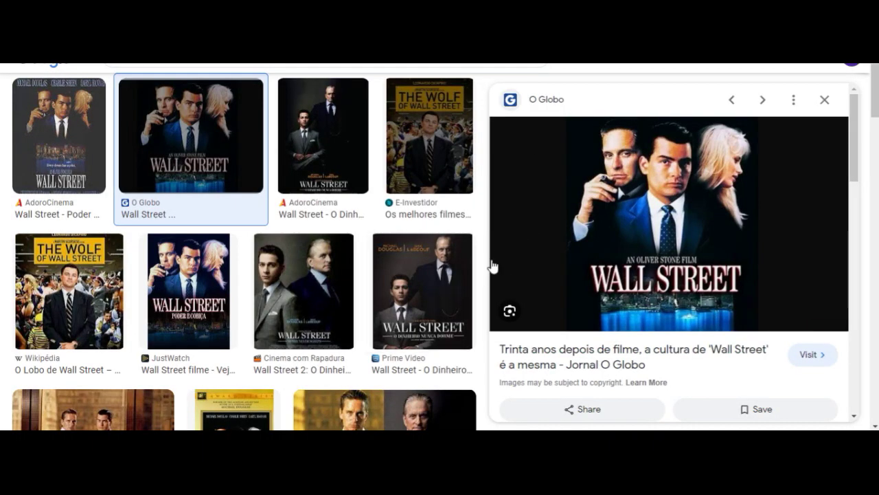
left_click(558, 242)
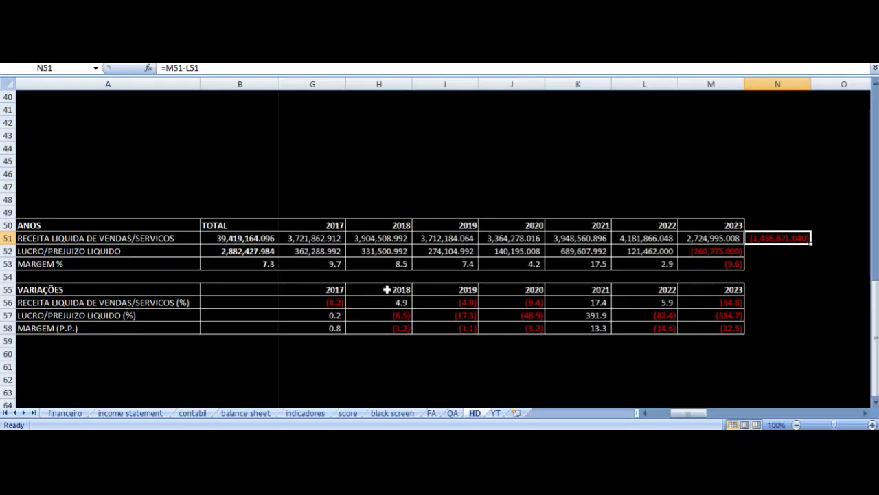
Step: Open the YT sheet and view the 12-month results, per-share figures and P/VP in rows 29 to 40
left_click(495, 413)
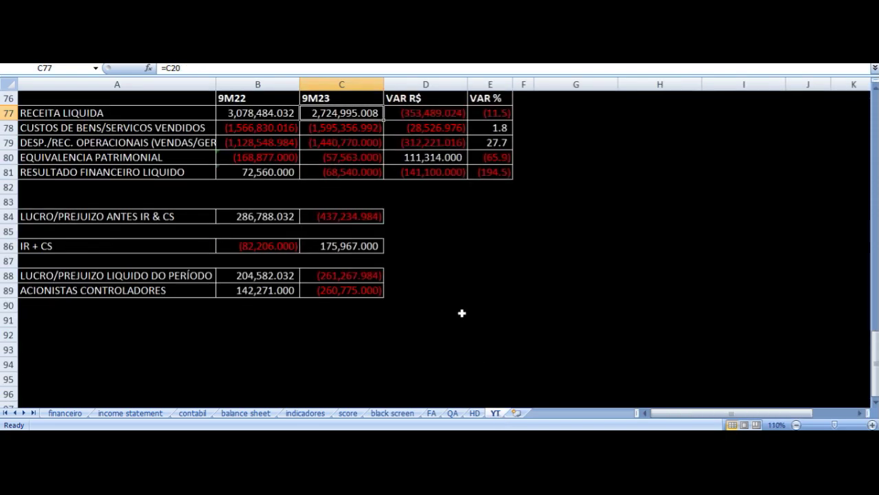
scroll(478, 294, "up", 11)
scroll(480, 298, "up", 14)
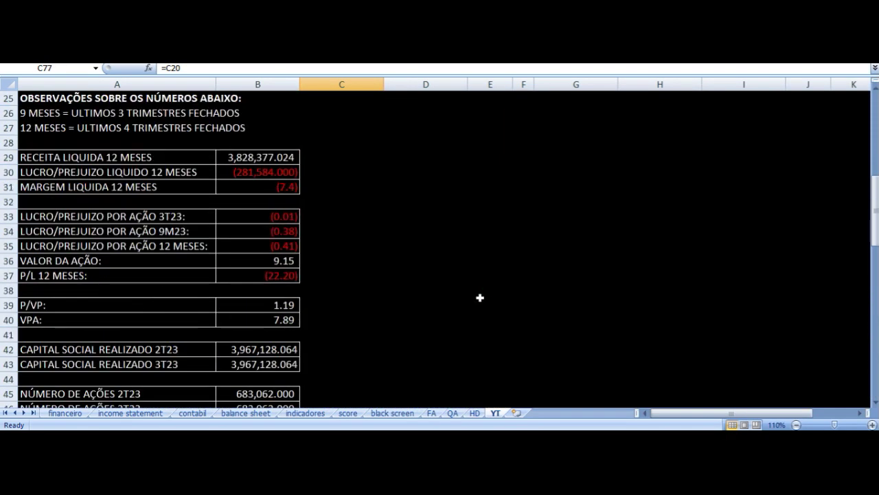